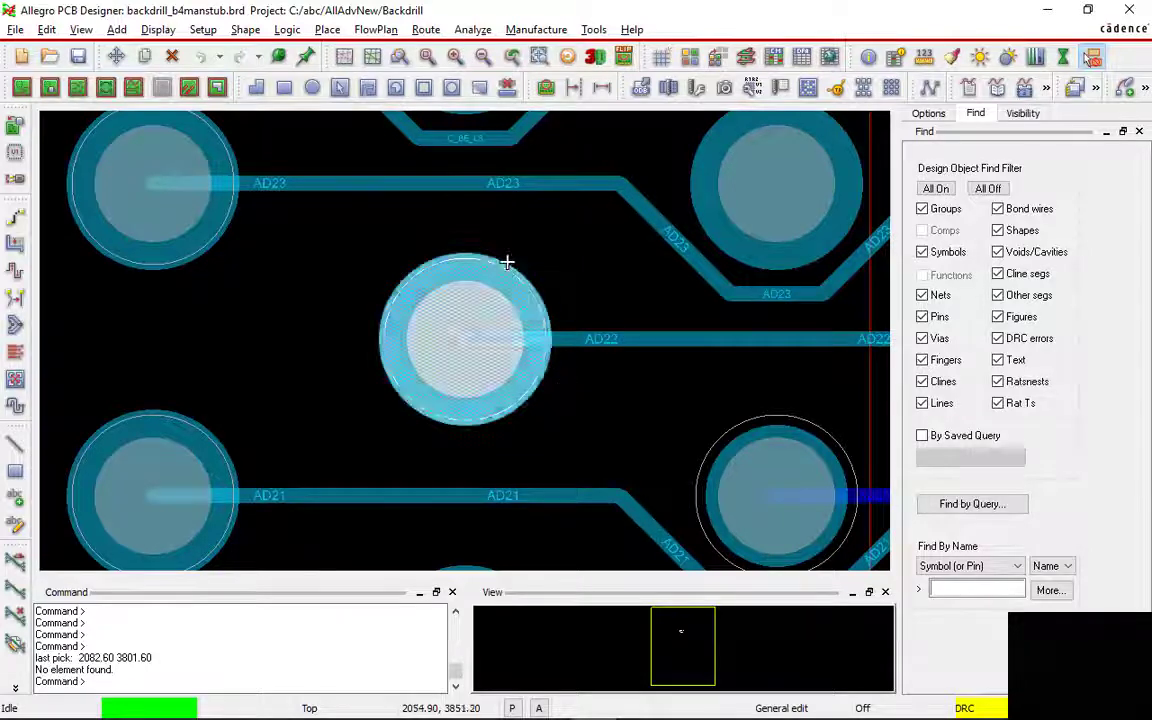
# Turn on the drill labels display mode in the design parameters and accept the change
pyautogui.click(203, 29)
pyautogui.click(210, 52)
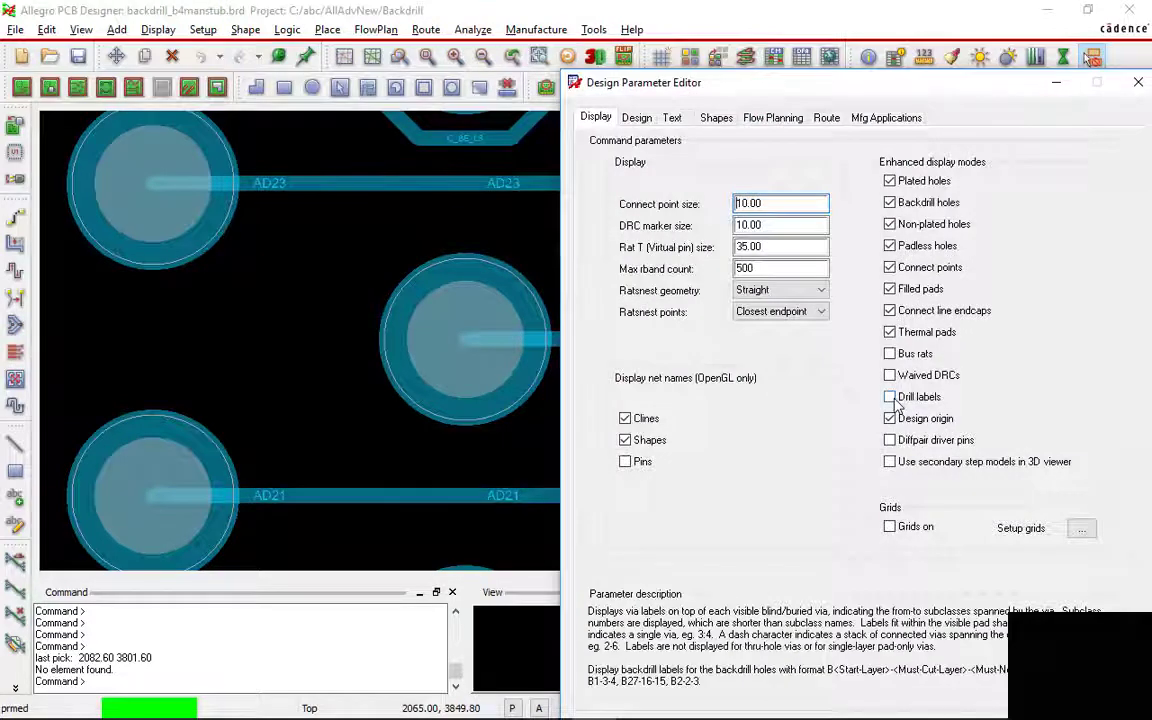
pyautogui.click(890, 397)
pyautogui.moveTo(800, 82); pyautogui.dragTo(755, 14)
pyautogui.click(559, 665)
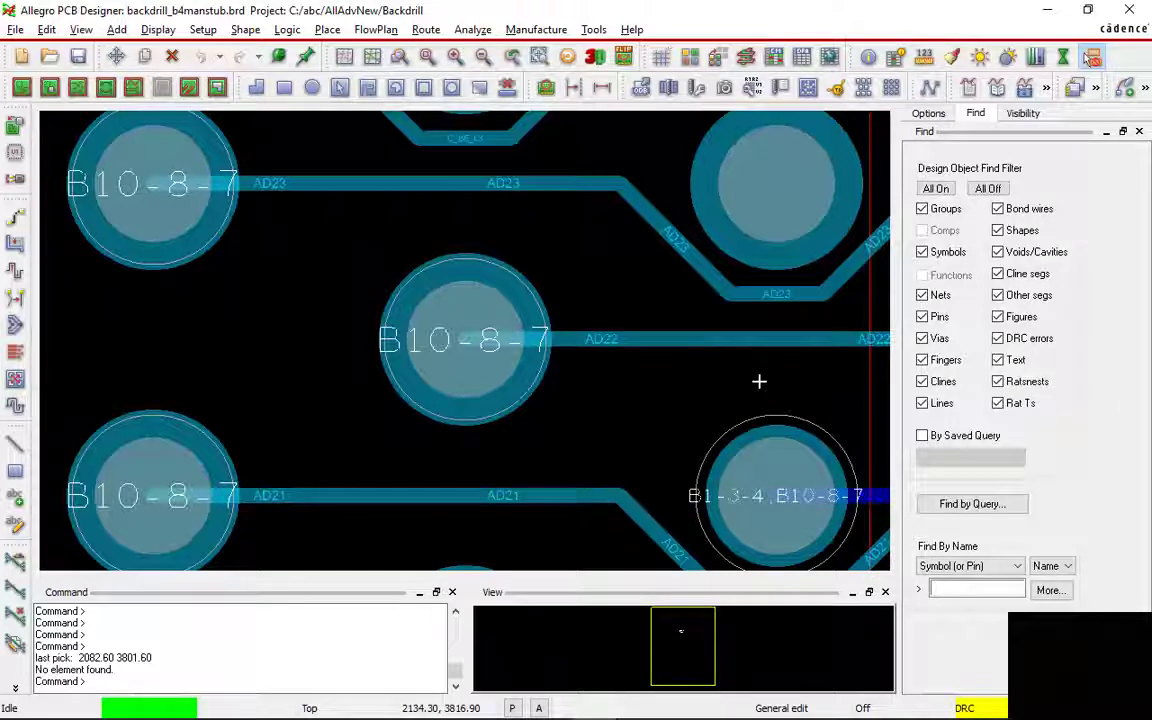
# Turn off the plated holes and backdrill holes display modes in the design parameters and apply the change
pyautogui.click(204, 30)
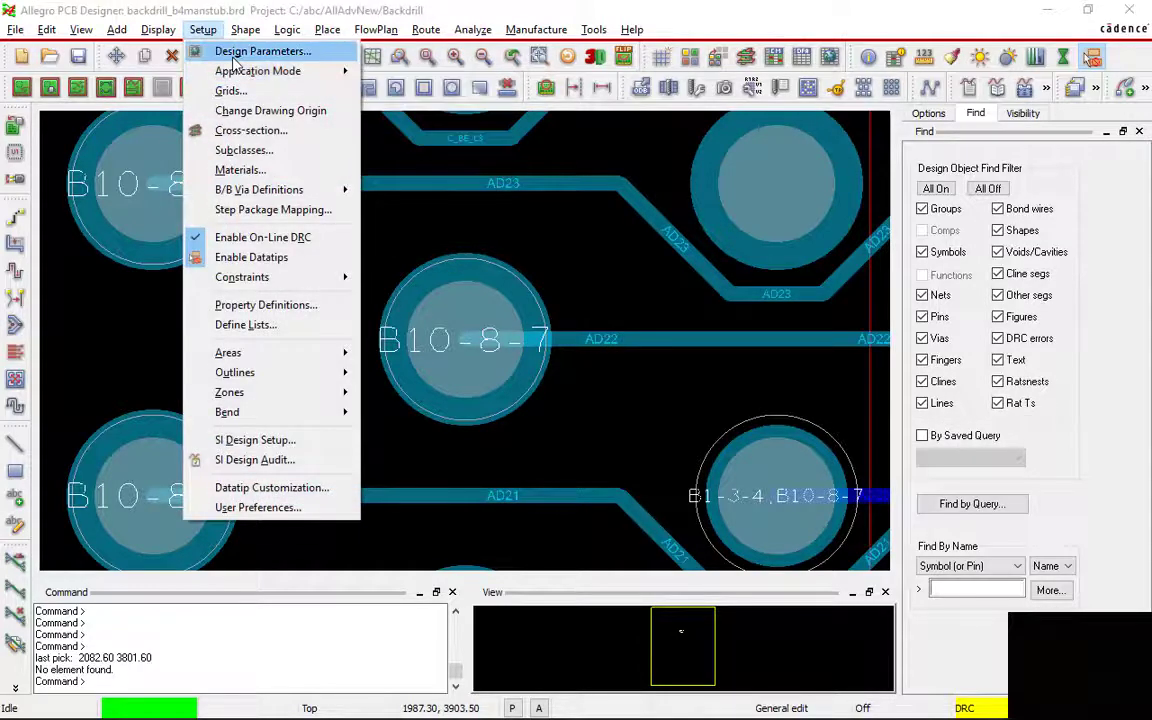
pyautogui.click(218, 51)
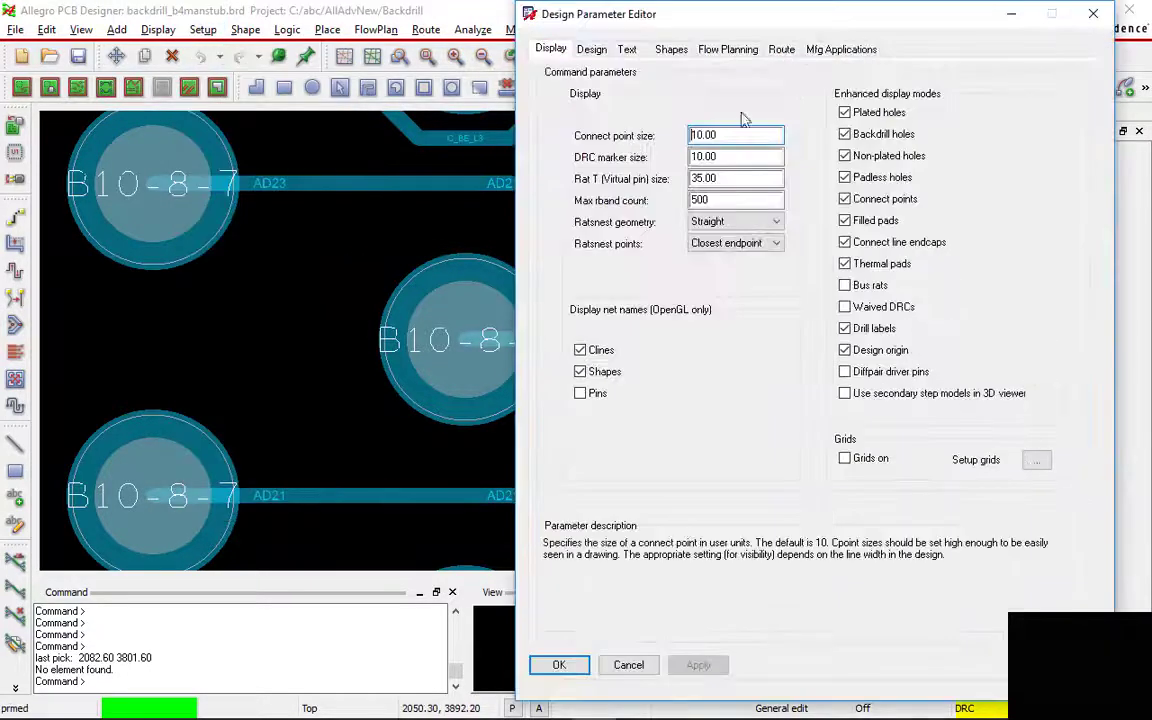
pyautogui.moveTo(832, 23); pyautogui.dragTo(864, 36)
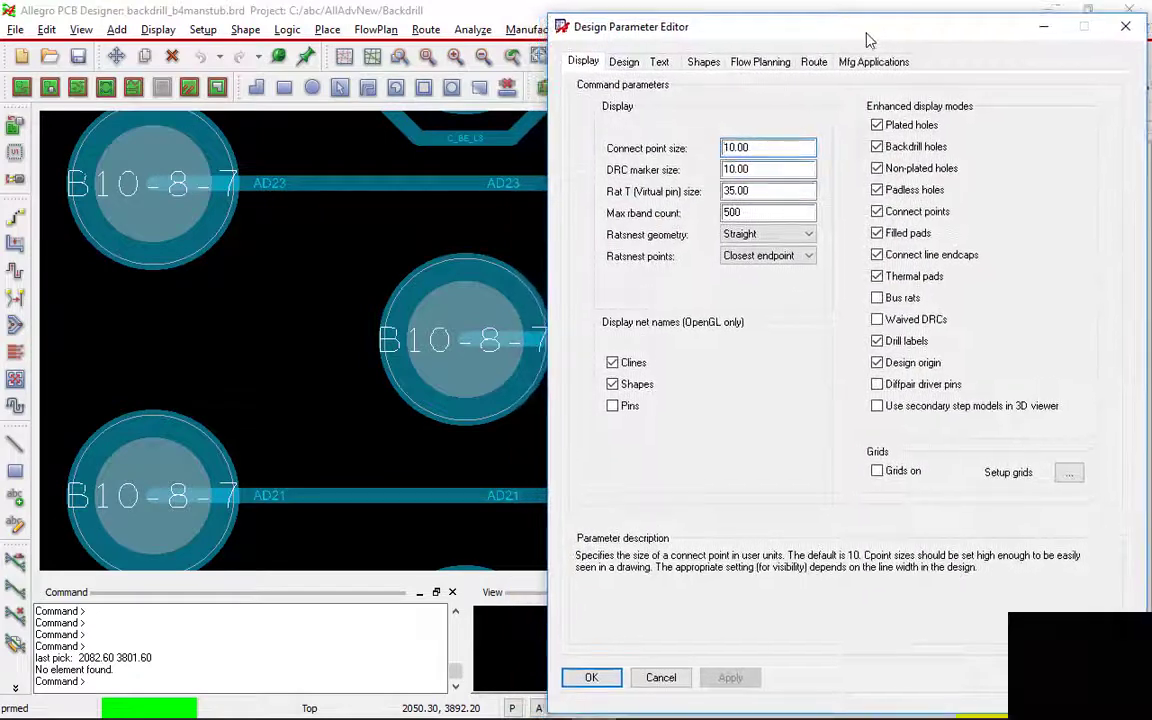
pyautogui.click(877, 126)
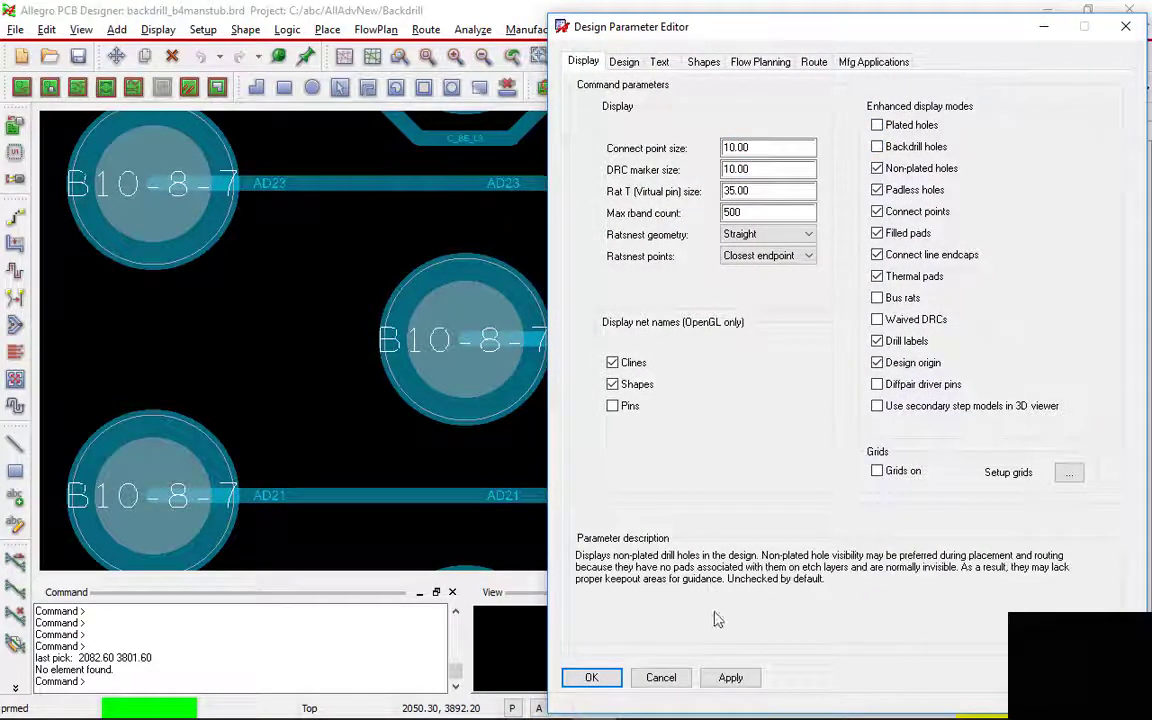
pyautogui.click(729, 679)
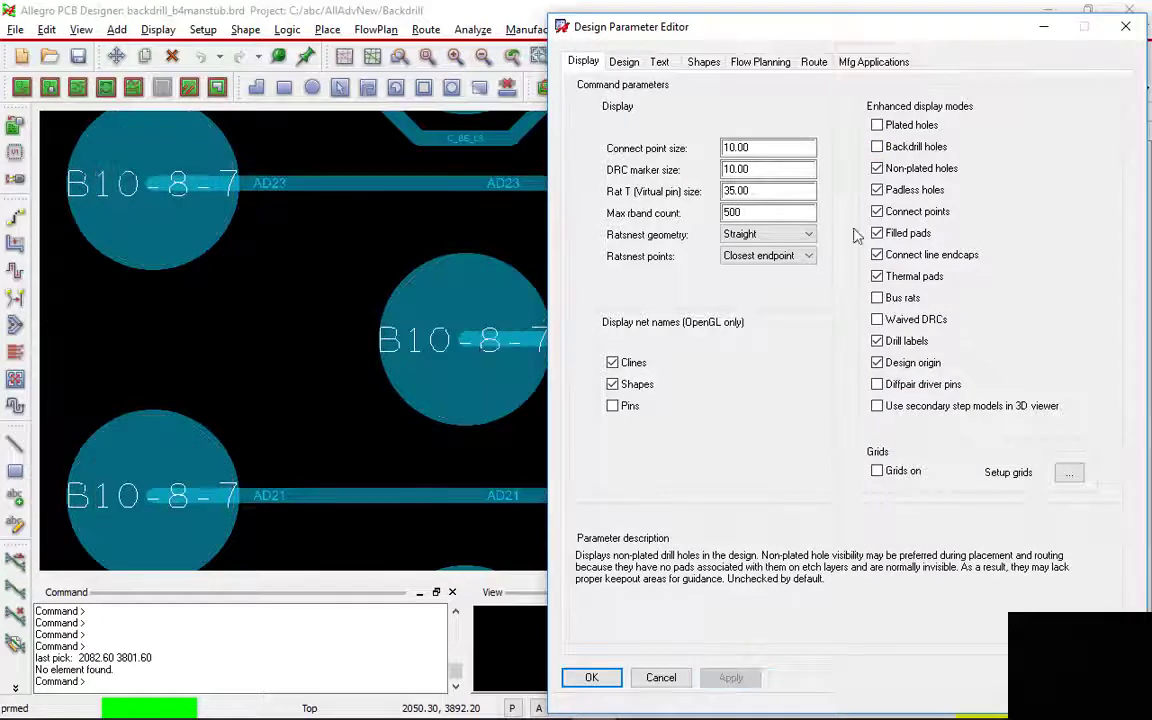
# Turn the plated holes display back on and apply it, restore the backdrill holes display the same way, and accept the parameters
pyautogui.click(877, 127)
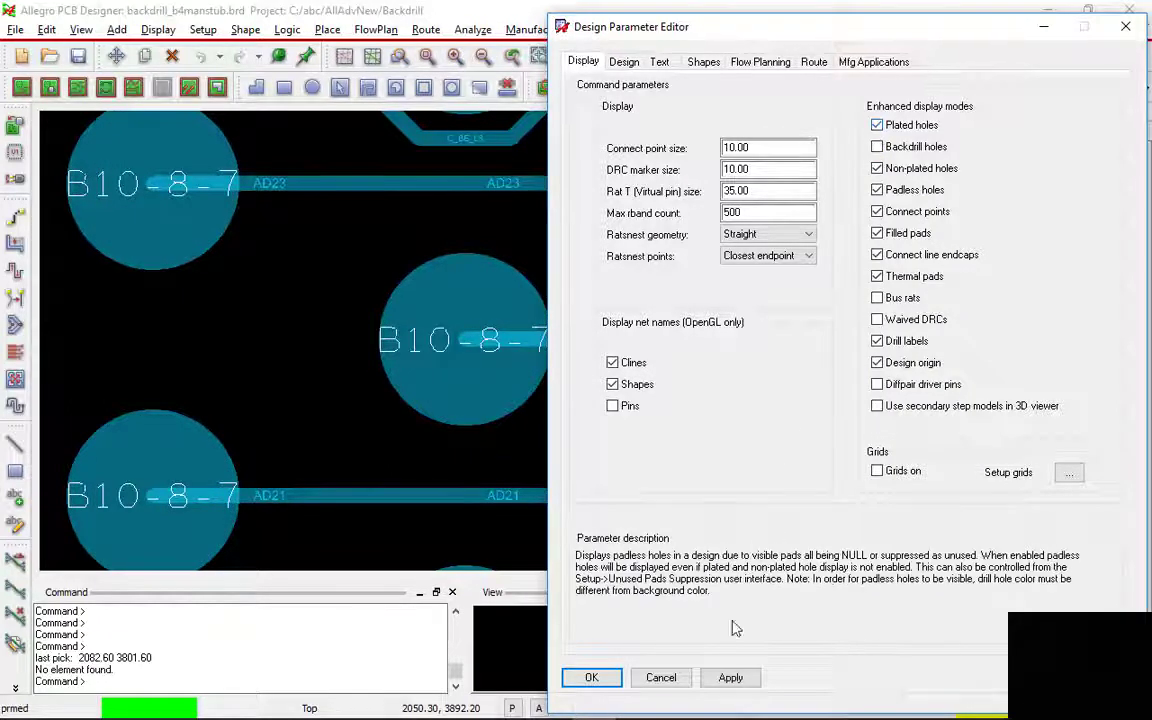
pyautogui.click(730, 678)
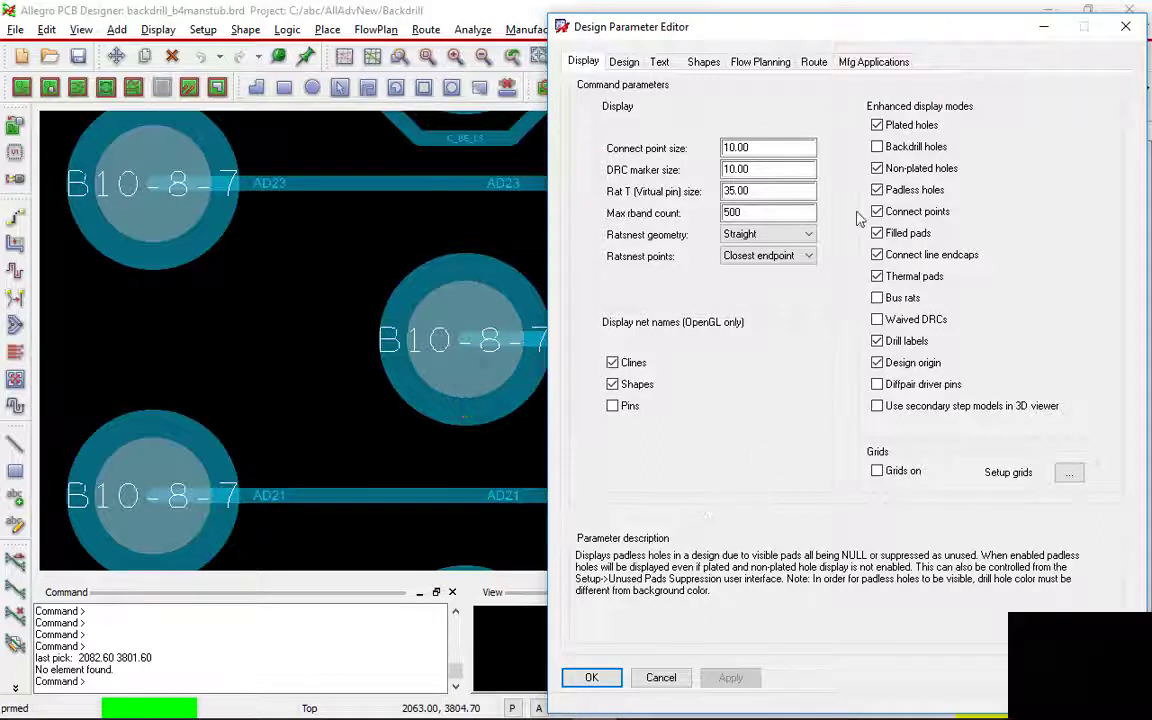
pyautogui.click(877, 146)
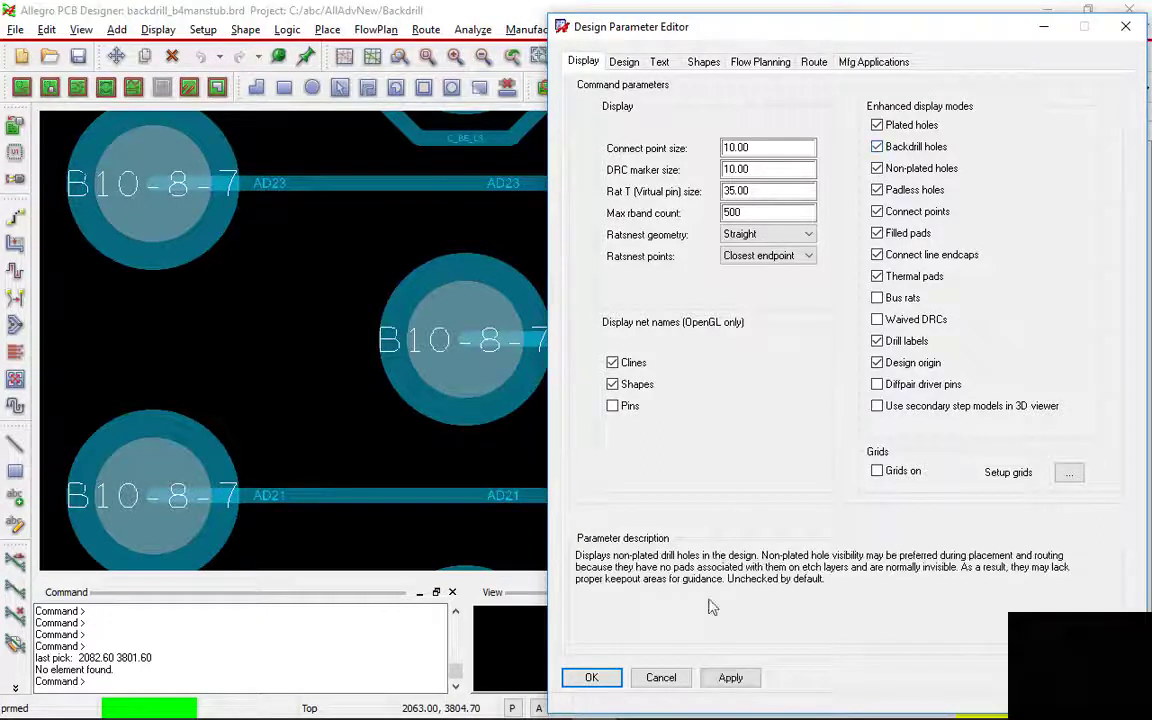
pyautogui.click(730, 679)
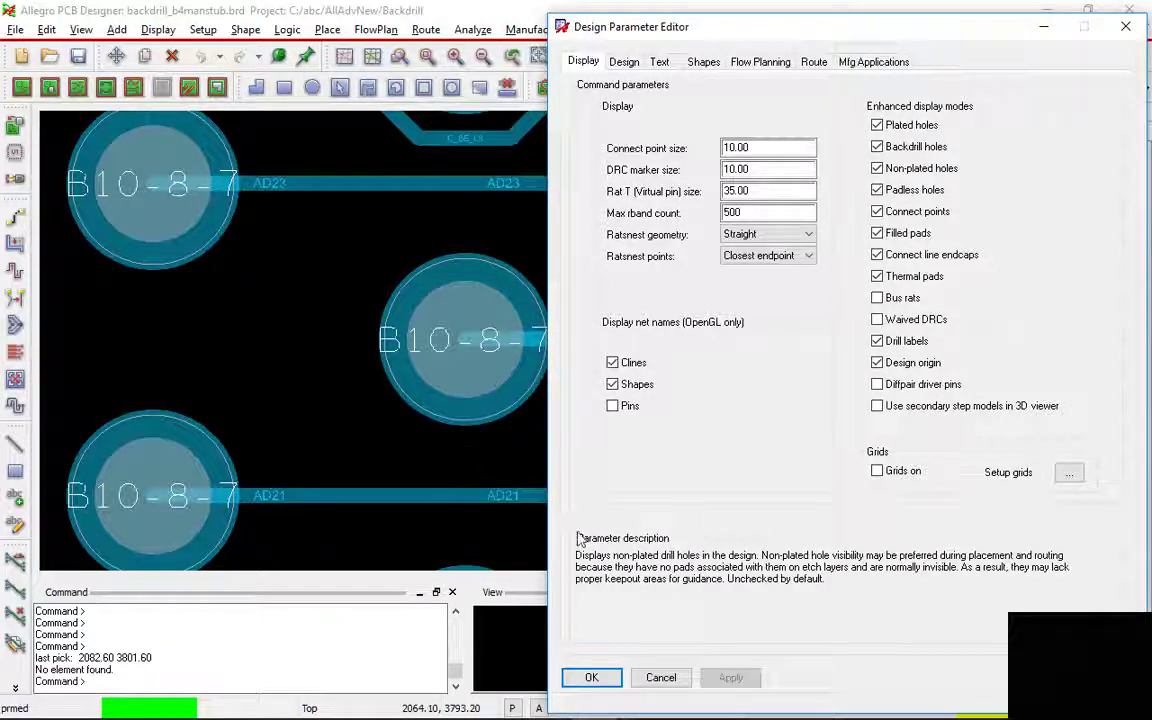
pyautogui.click(591, 677)
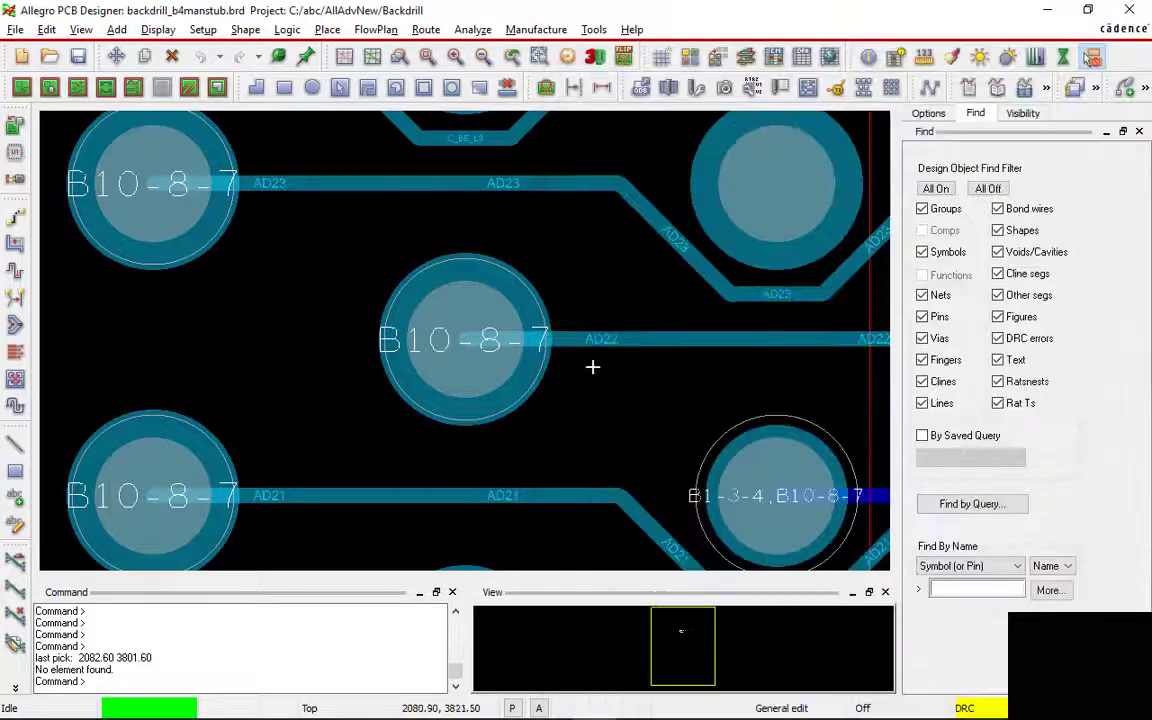
# Find pin j3b1.a29 by name to centre the view on it, and clear its highlight
pyautogui.click(953, 592)
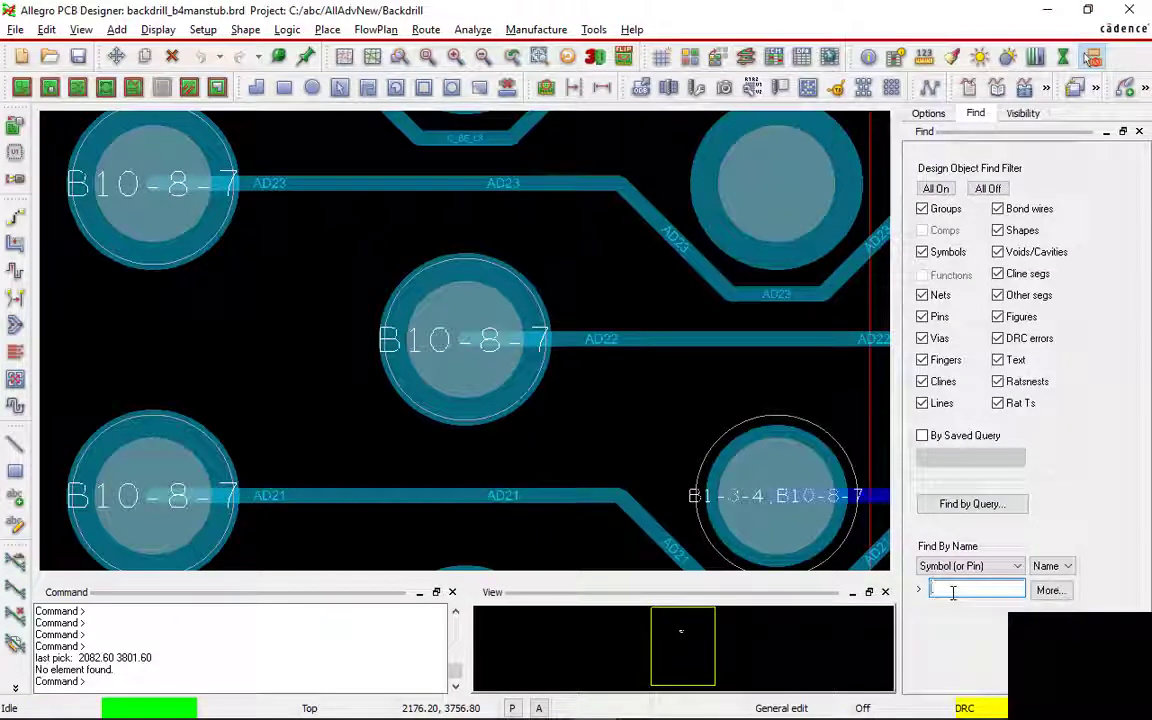
pyautogui.write('j3')
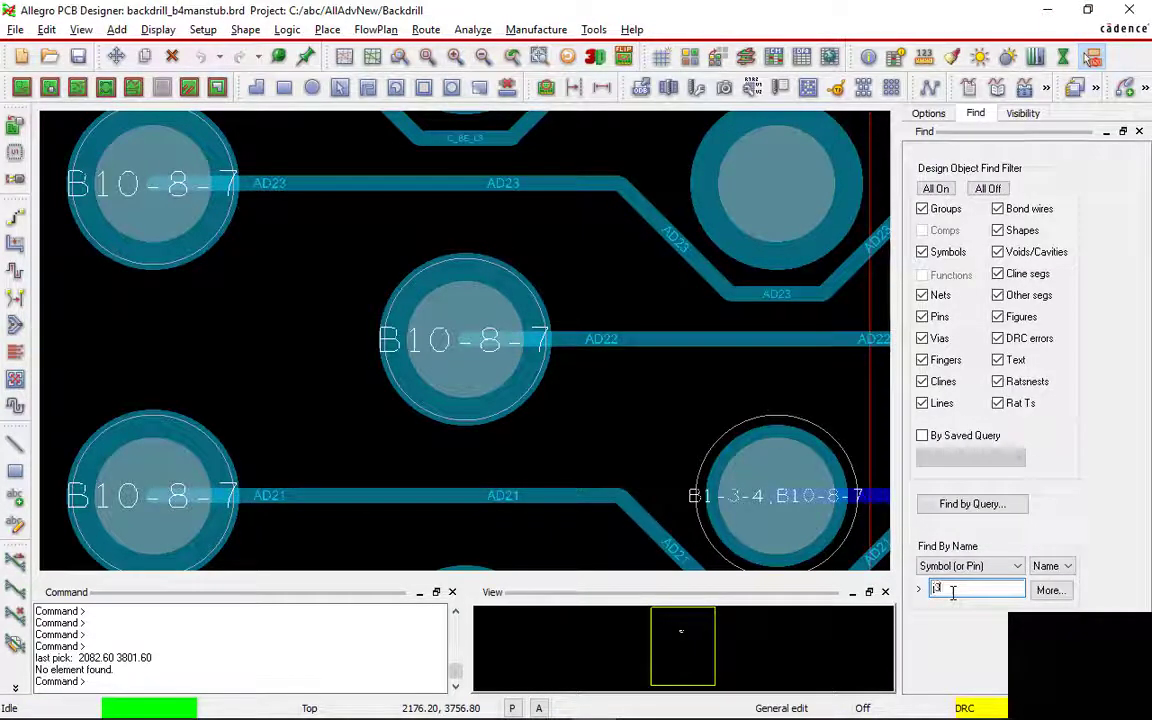
pyautogui.write('b1.29')
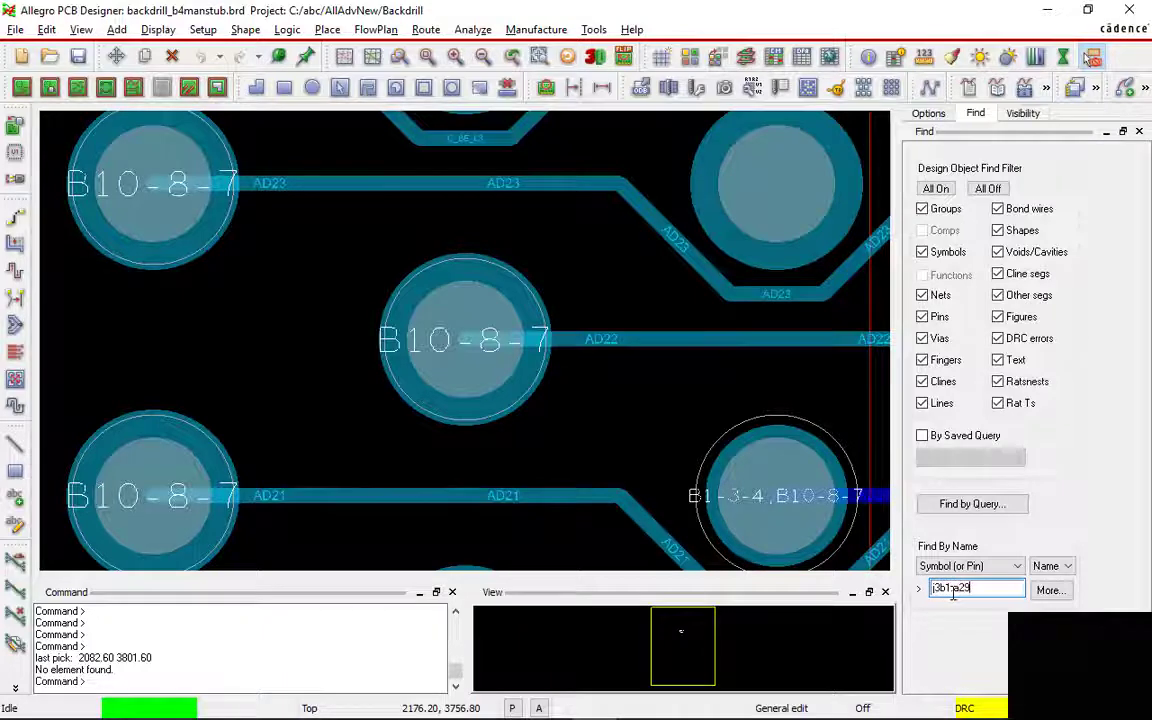
pyautogui.press('Return')
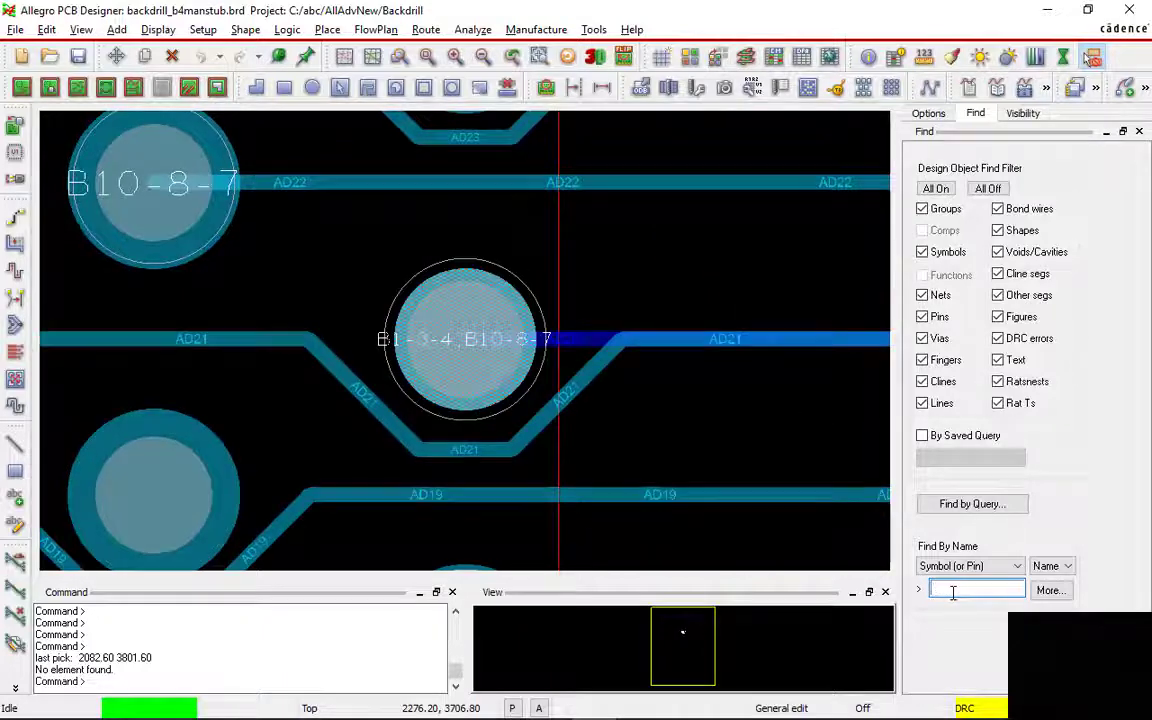
pyautogui.click(607, 226)
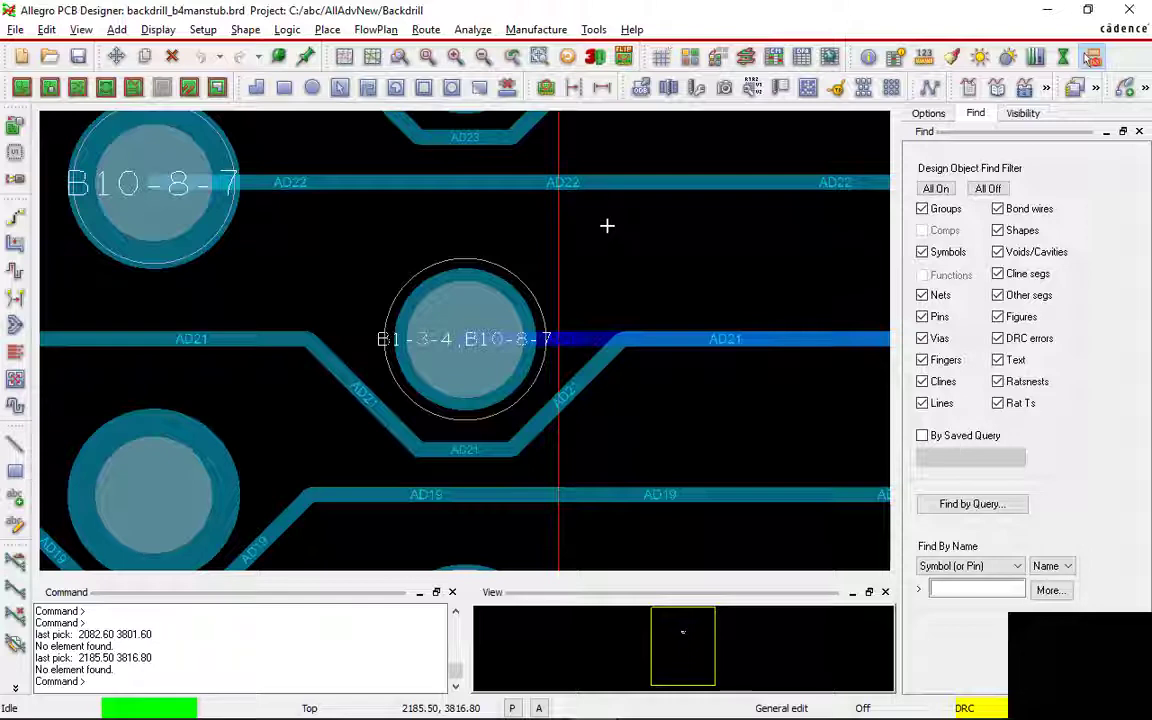
# Turn off all layers globally, enable layer select mode, and show only the Soldermask_Top layer
pyautogui.click(1023, 113)
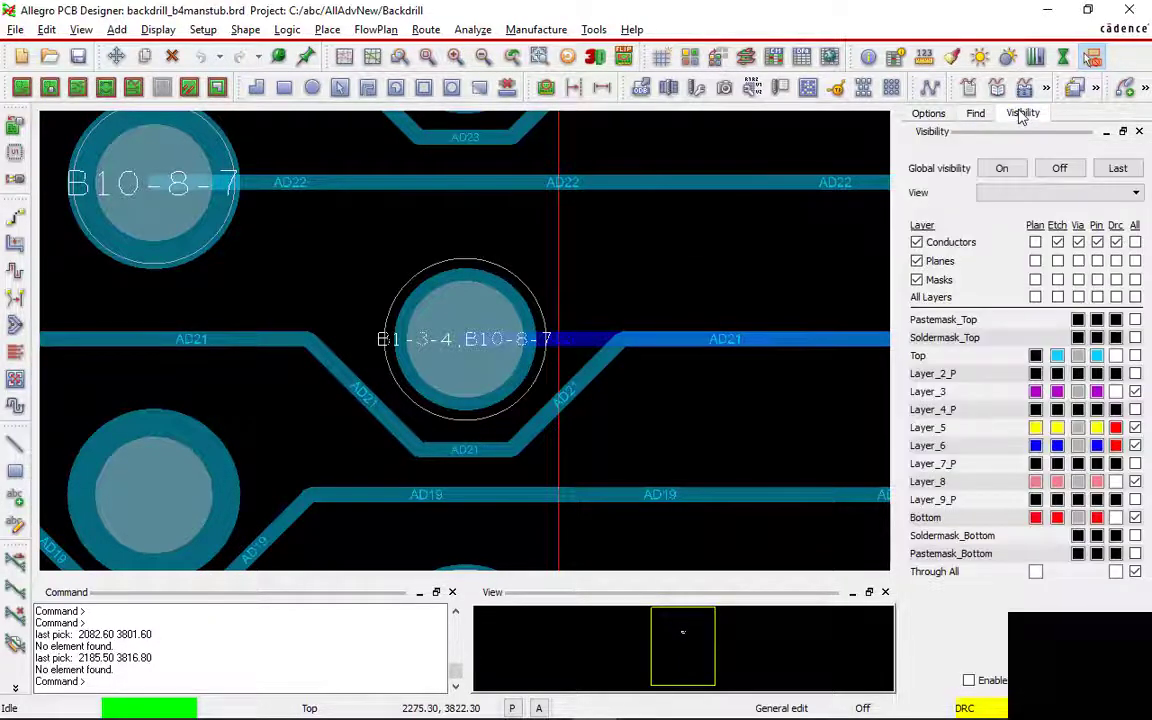
pyautogui.click(1052, 170)
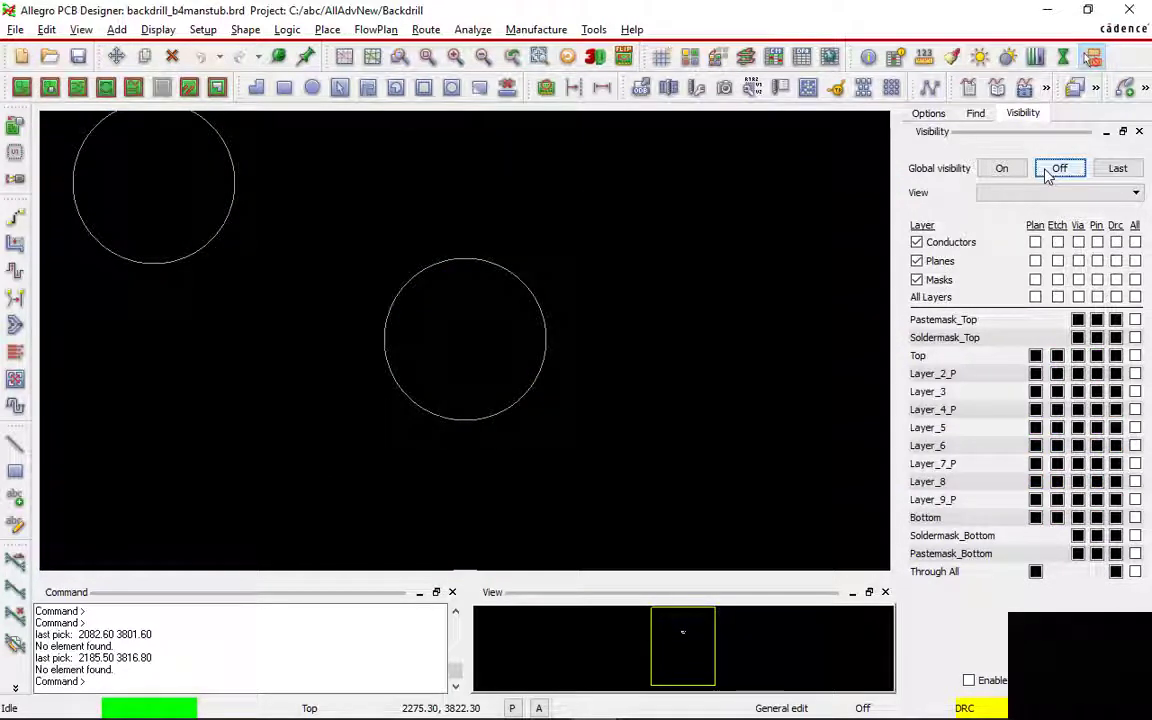
pyautogui.click(968, 681)
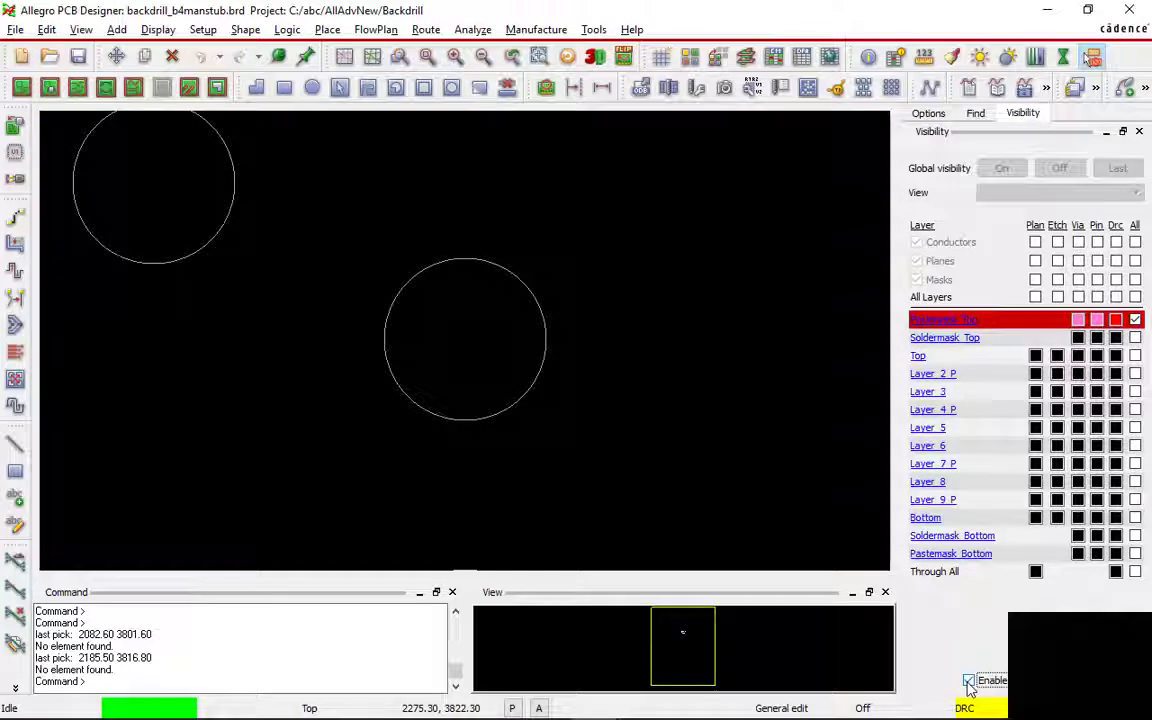
pyautogui.click(946, 339)
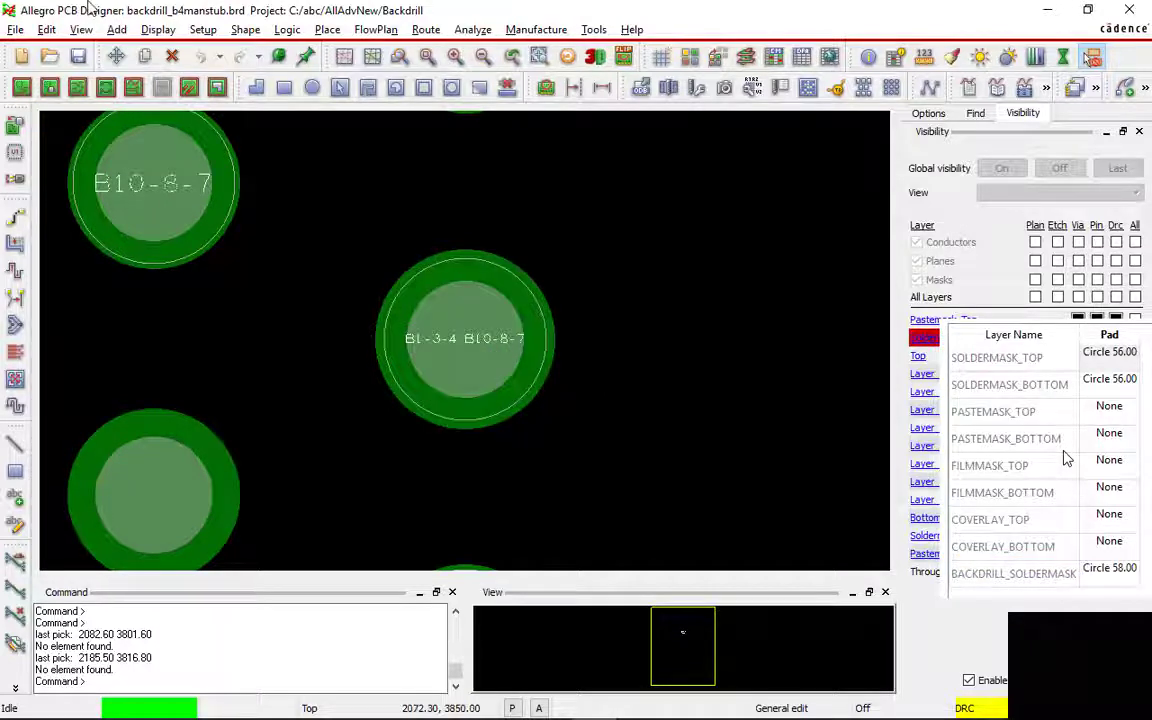
# With all object types off in the find filter, measure the soldermask diameter of the pin labelled B1-3-4 B10-8-7 and close the report
pyautogui.click(158, 29)
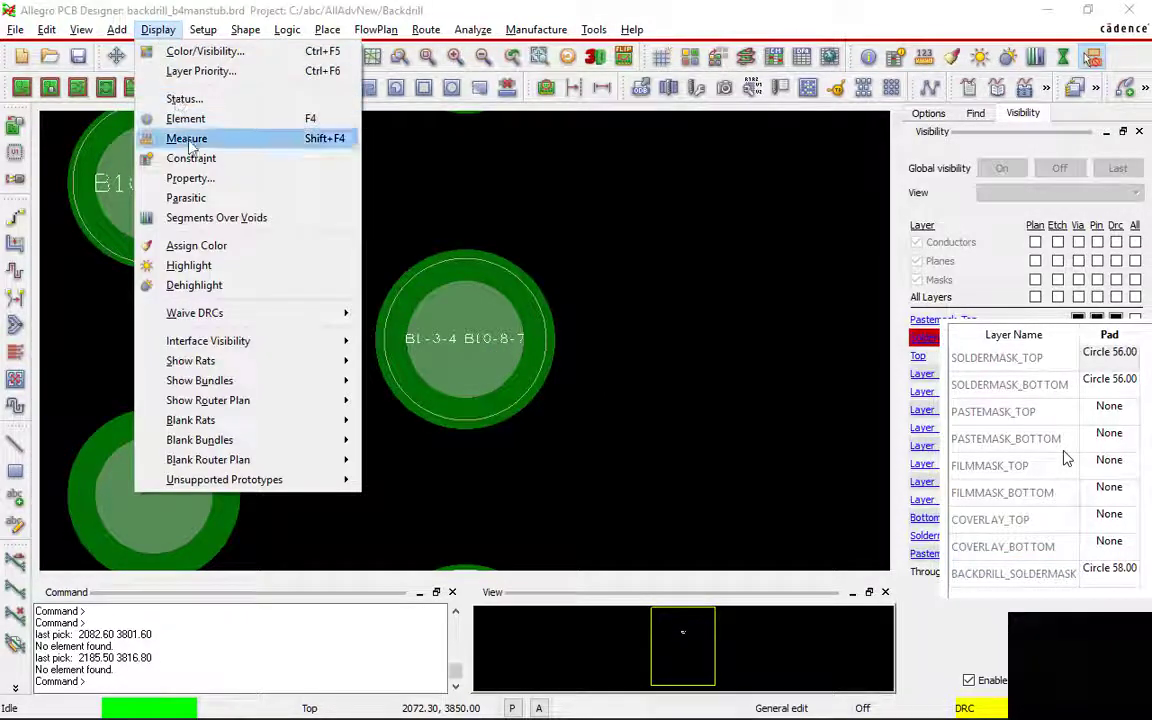
pyautogui.click(186, 138)
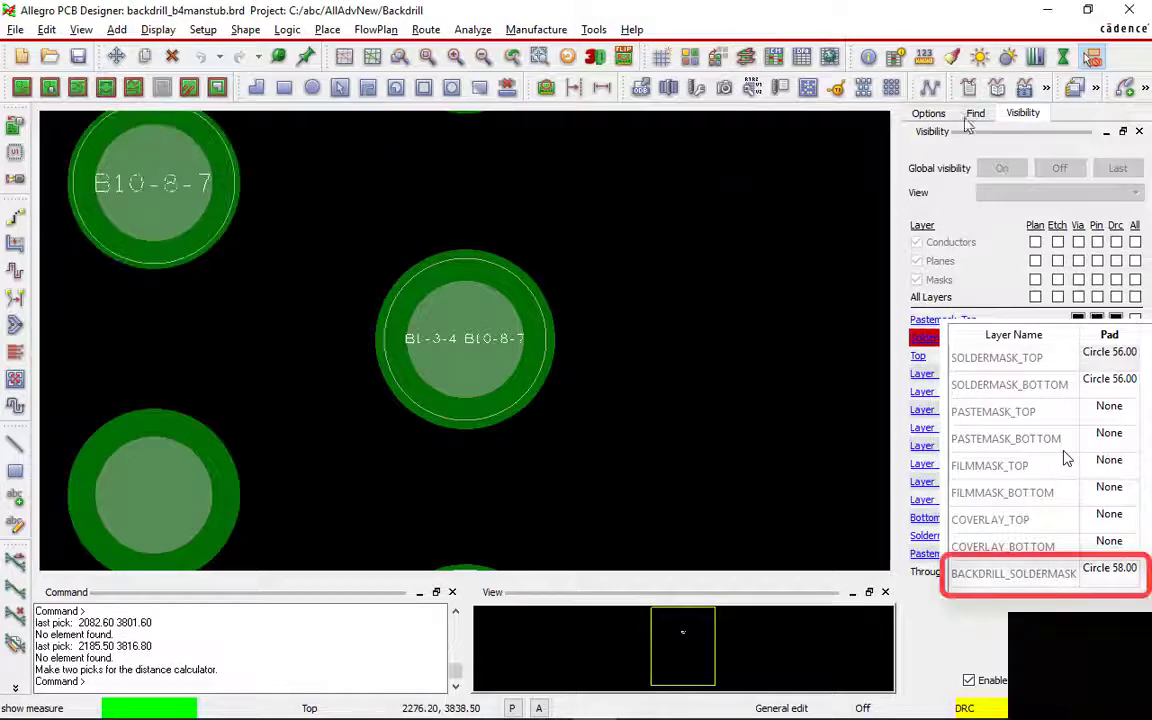
pyautogui.click(975, 113)
pyautogui.click(985, 190)
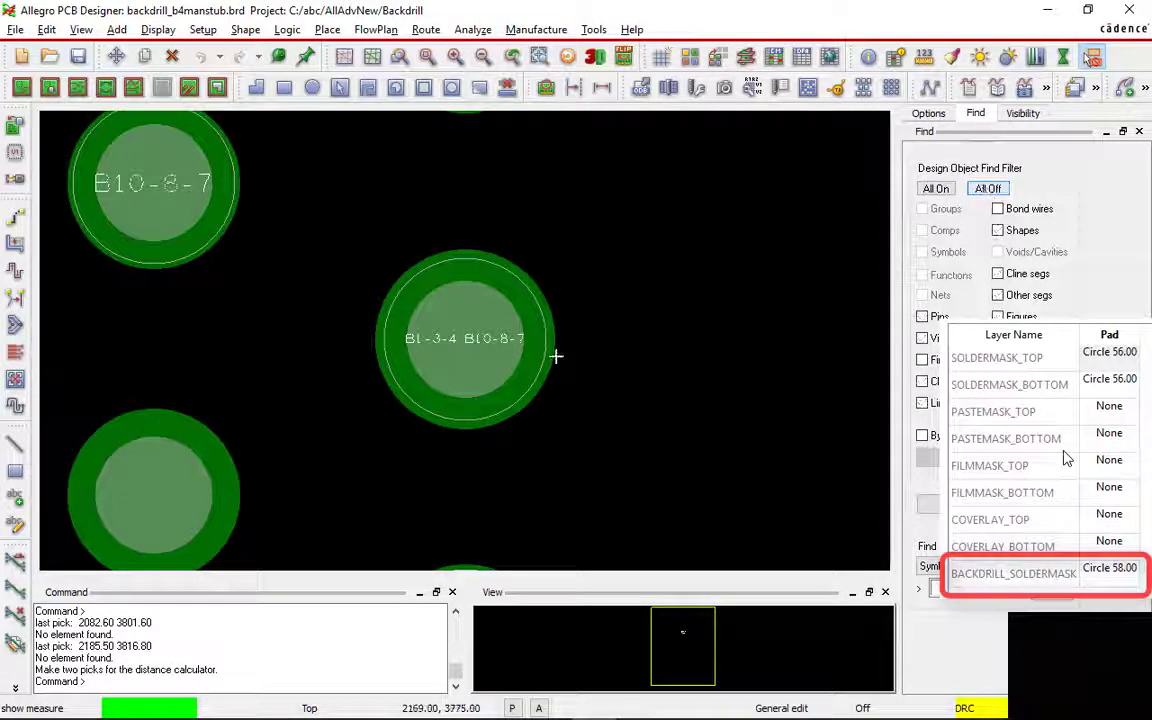
pyautogui.click(375, 341)
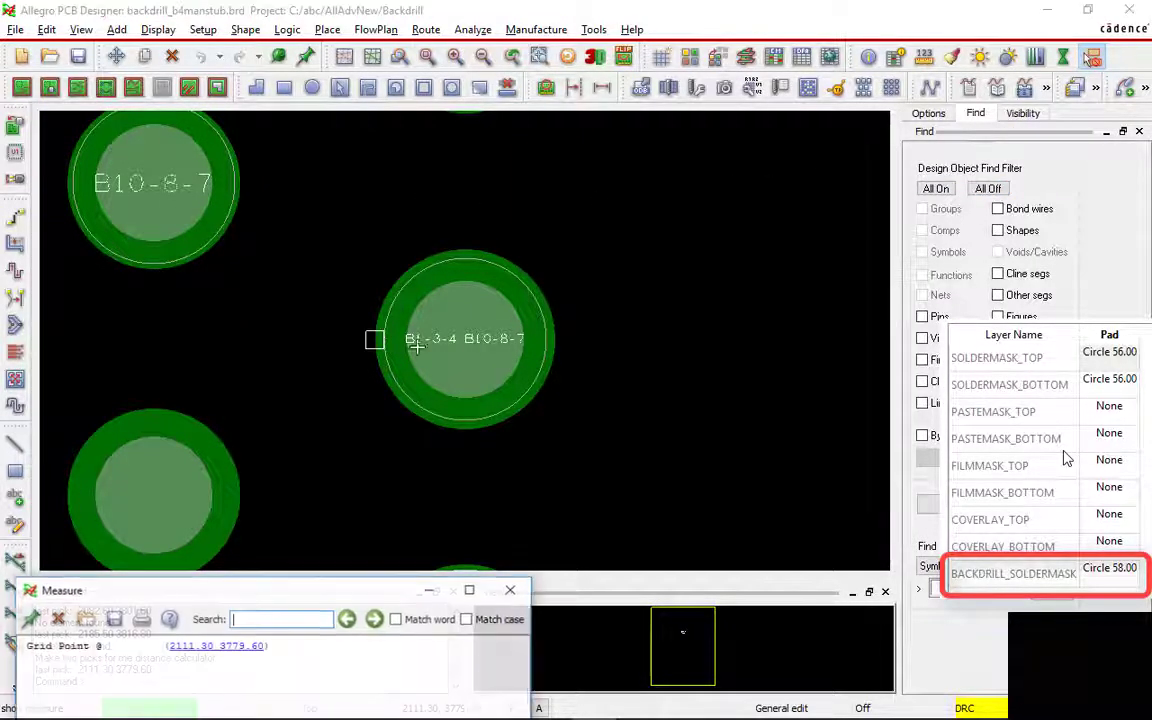
pyautogui.click(555, 339)
pyautogui.moveTo(382, 590); pyautogui.dragTo(647, 450)
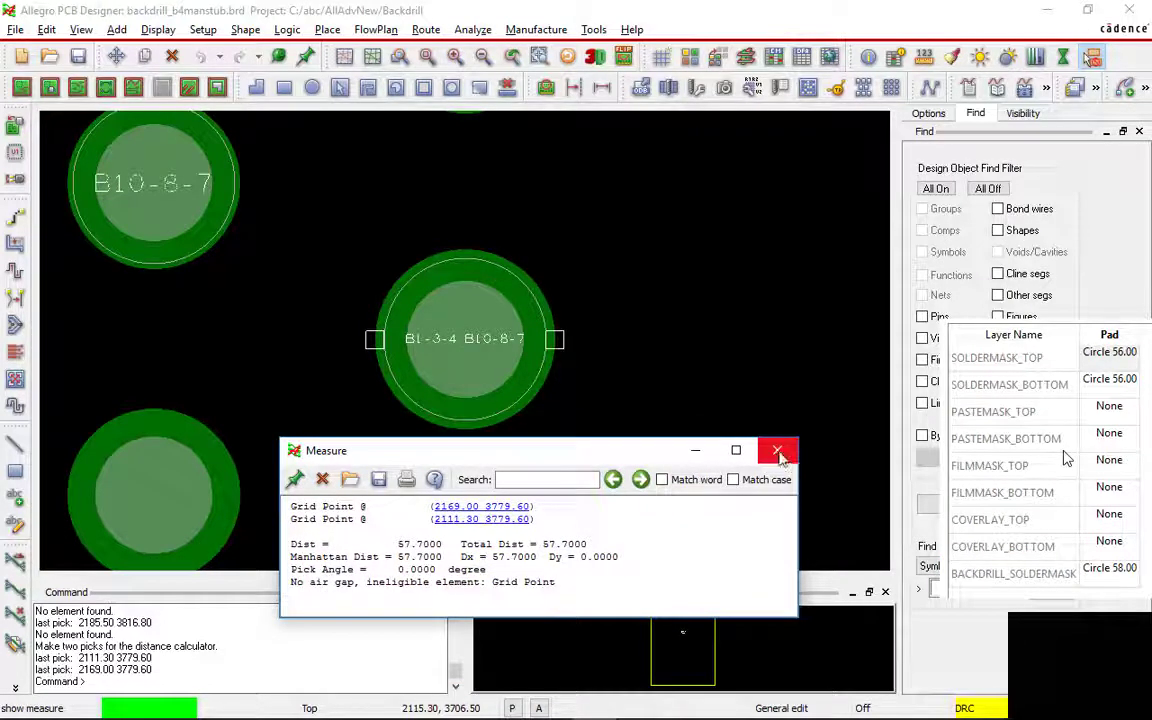
pyautogui.click(777, 450)
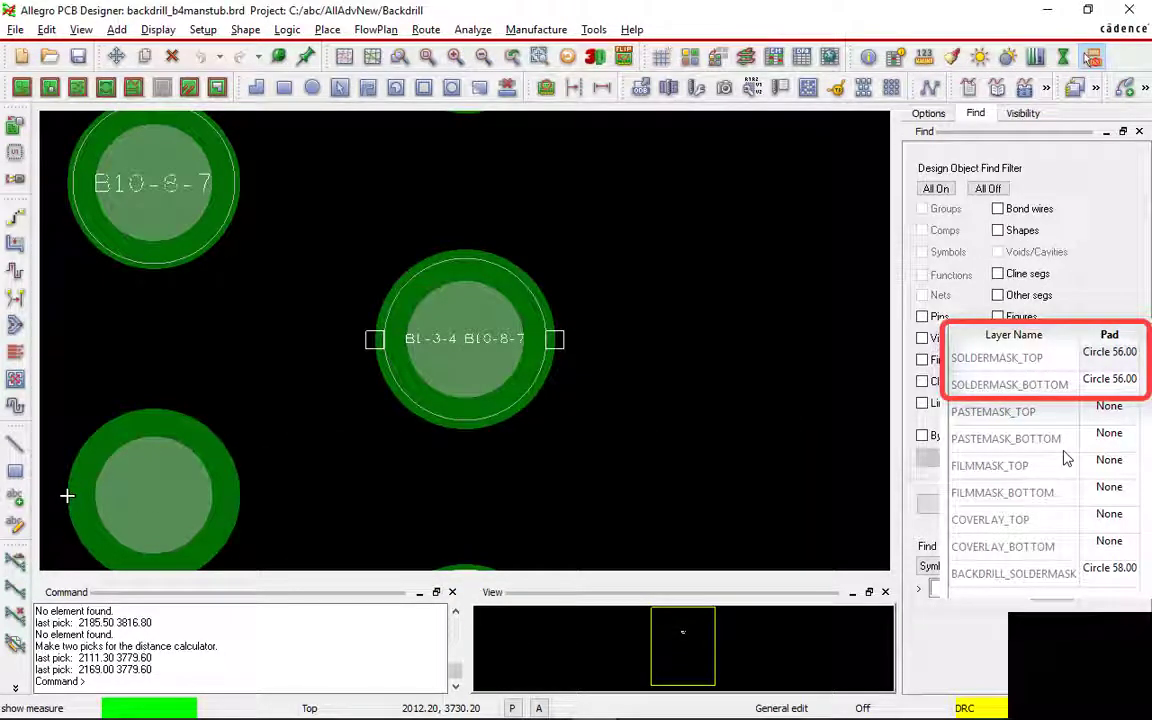
# Measure the soldermask diameter of the unlabelled, non-backdrilled pin, close the report and end the measurement
pyautogui.click(67, 495)
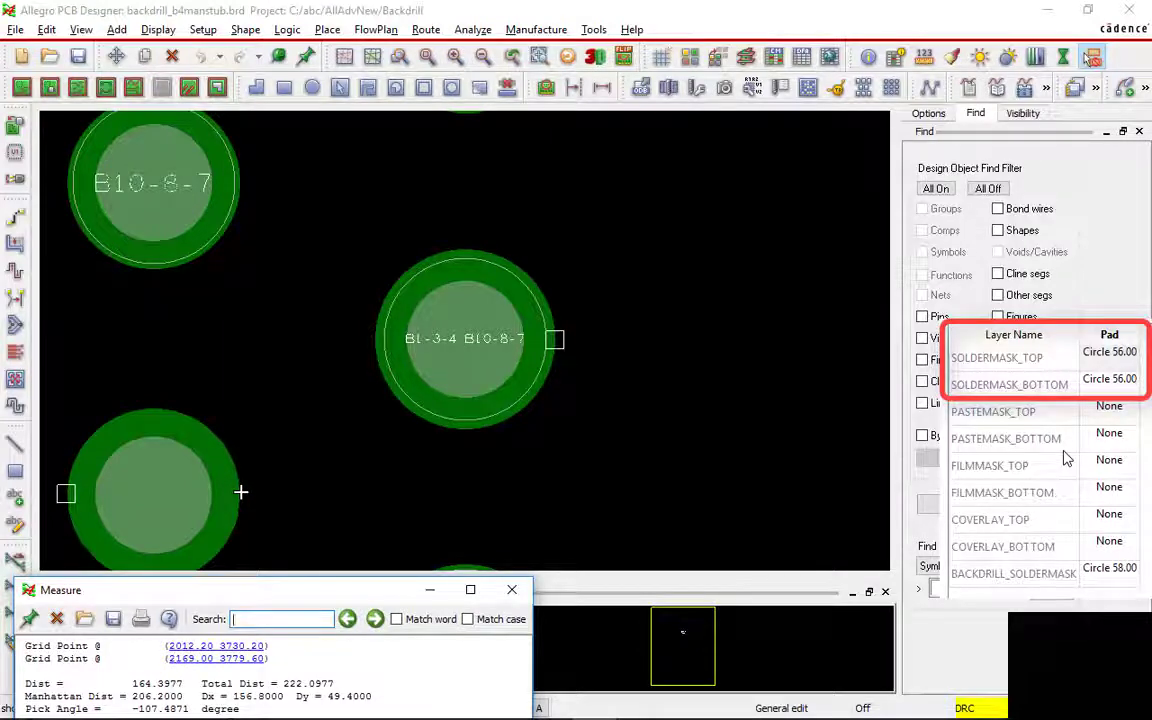
pyautogui.click(241, 493)
pyautogui.moveTo(340, 514); pyautogui.dragTo(560, 420)
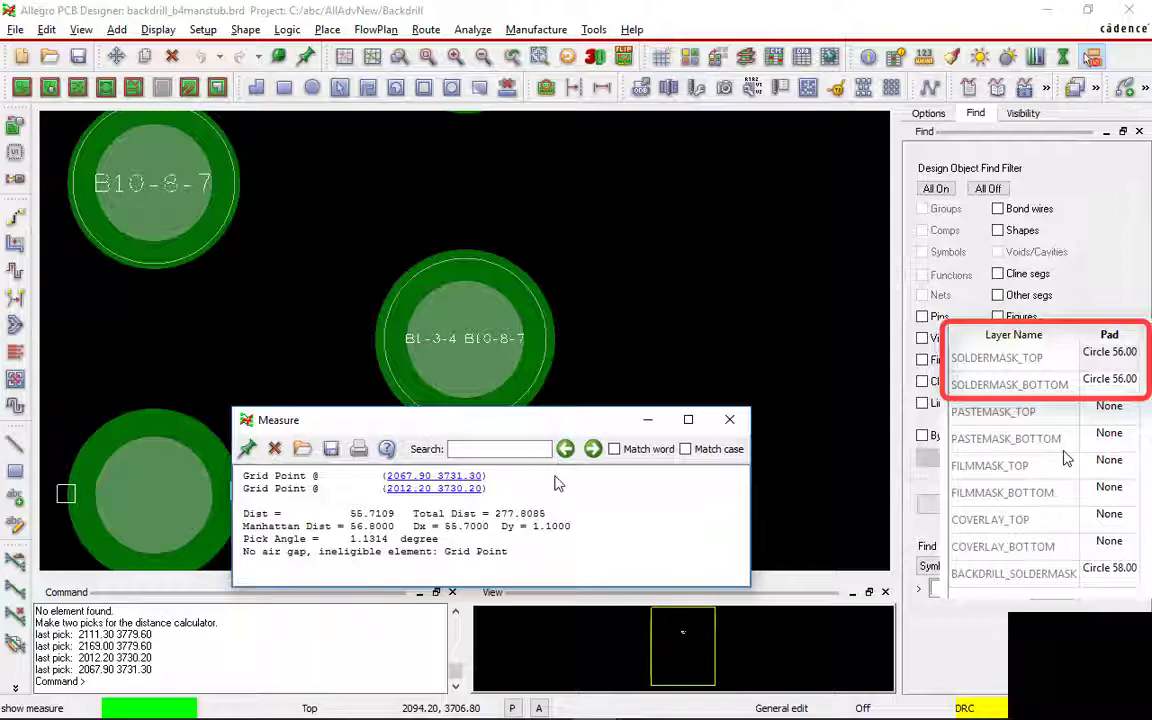
pyautogui.click(729, 419)
pyautogui.rightClick(632, 305)
pyautogui.click(648, 317)
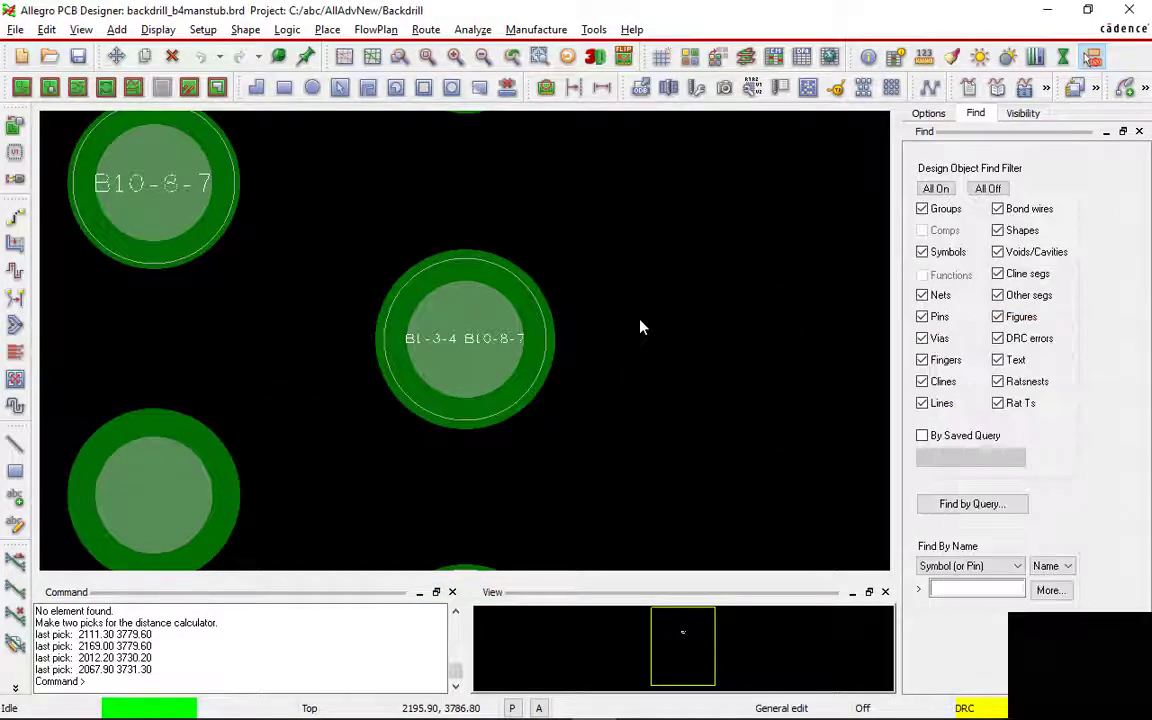
# Show only the Top layer, measure the pad diameter of the pin labelled B1-3-4 B10-8-7, and close the report
pyautogui.click(1022, 113)
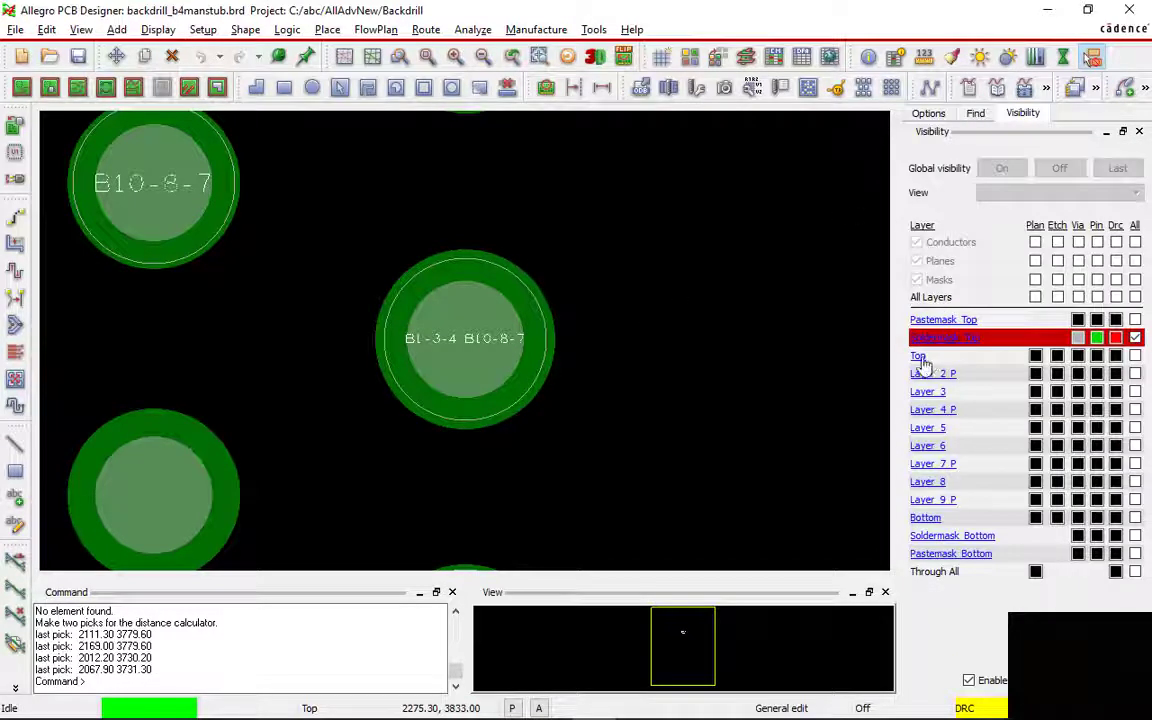
pyautogui.click(917, 358)
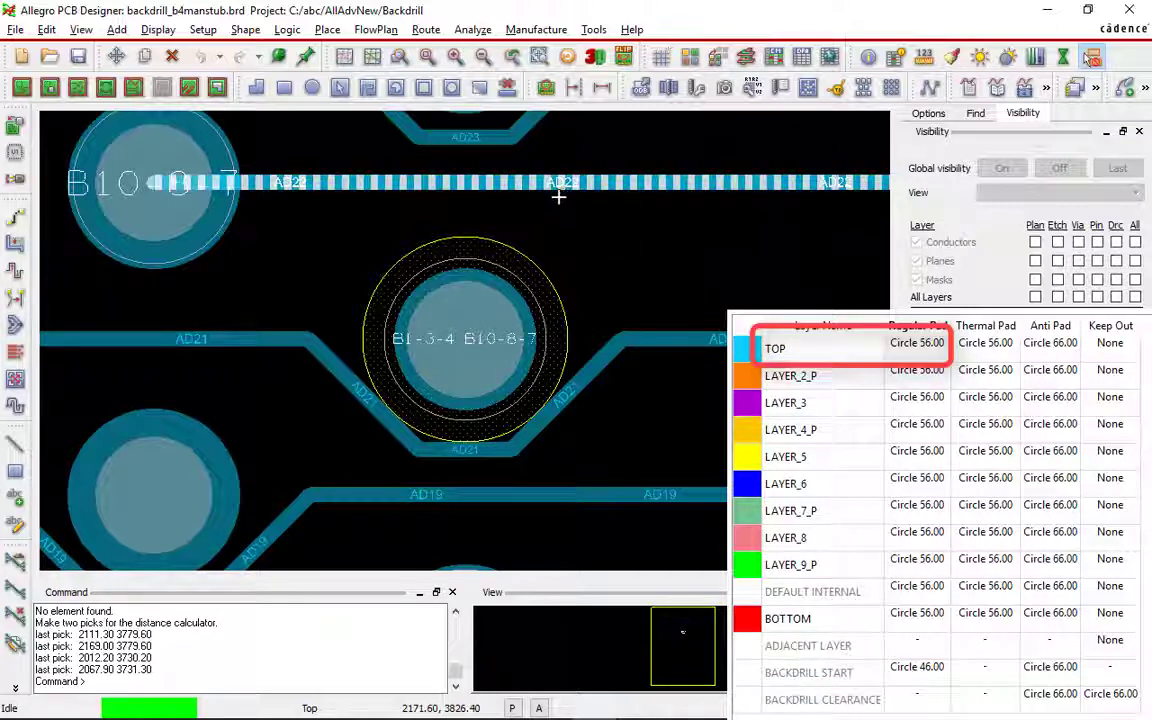
pyautogui.click(160, 29)
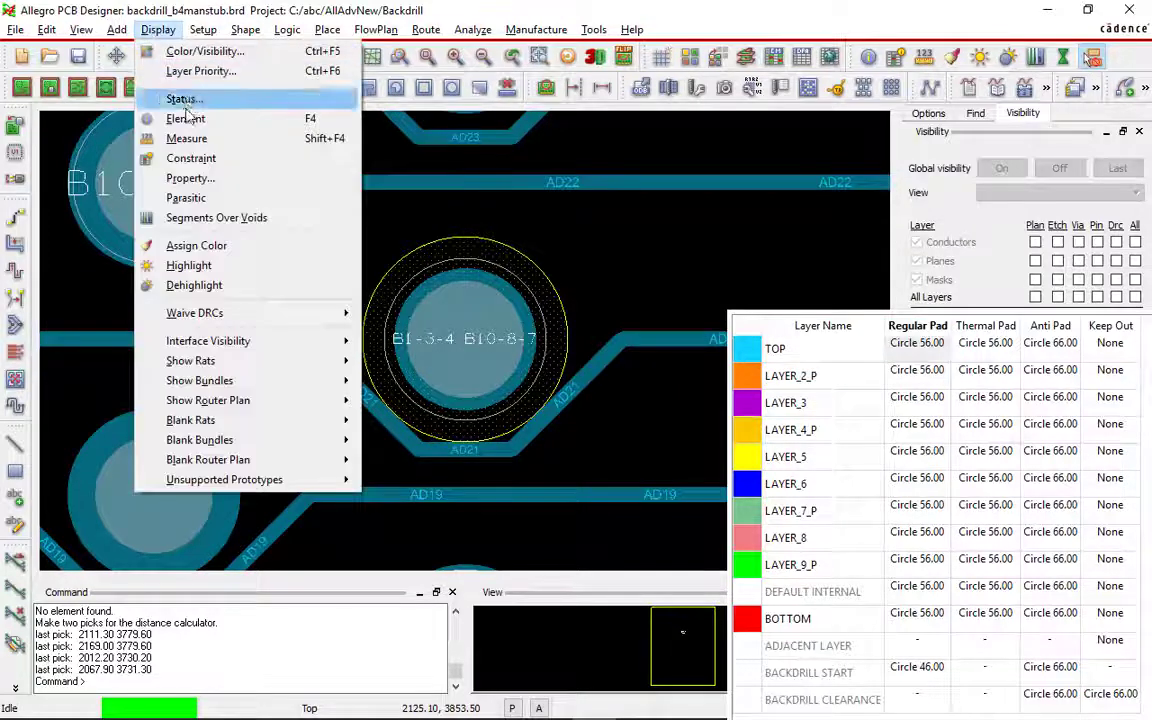
pyautogui.click(187, 139)
pyautogui.click(975, 113)
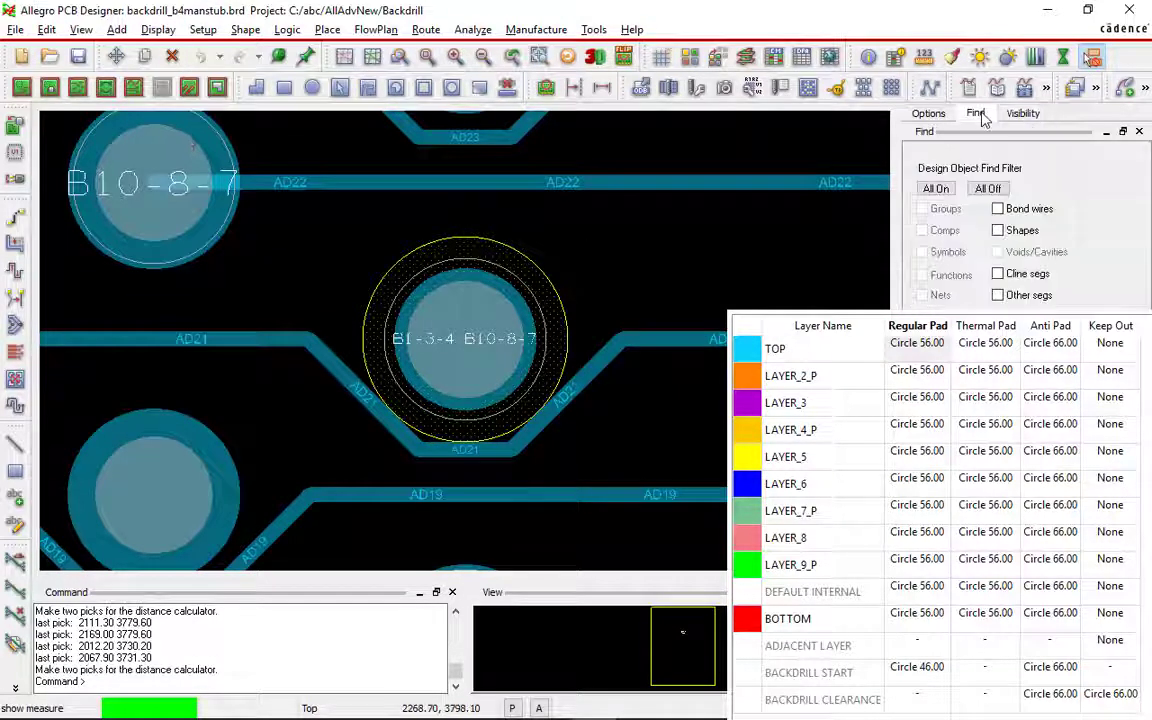
pyautogui.click(396, 337)
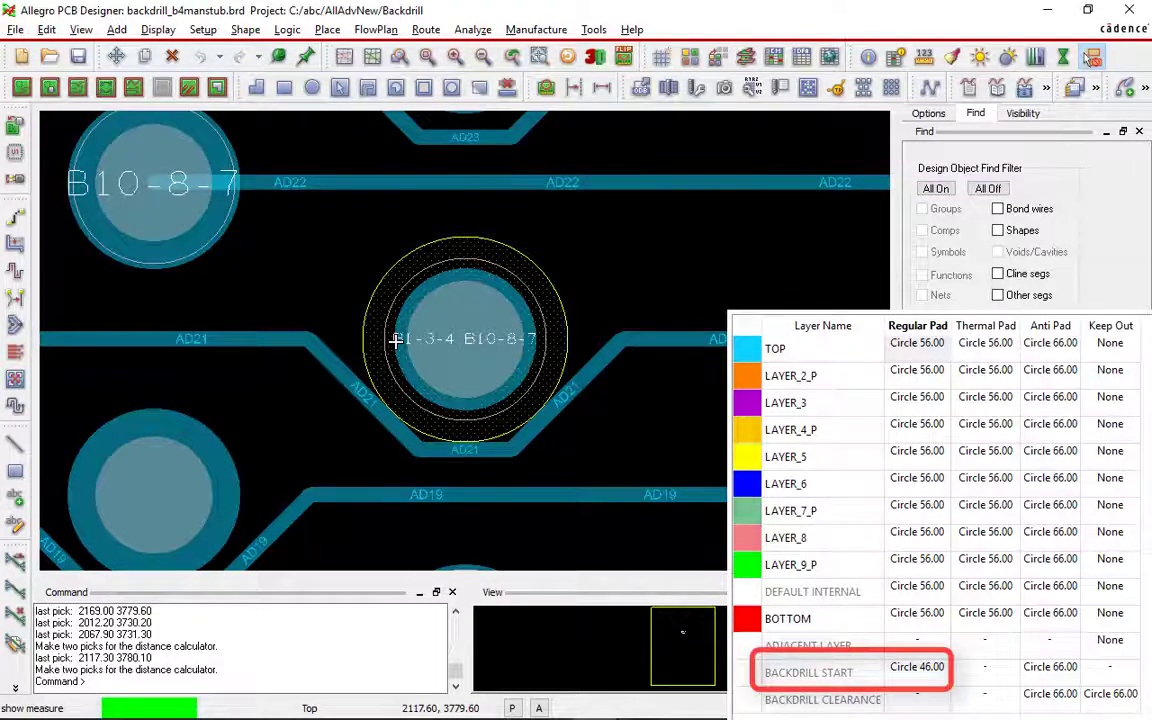
pyautogui.click(396, 338)
pyautogui.moveTo(339, 585); pyautogui.dragTo(835, 452)
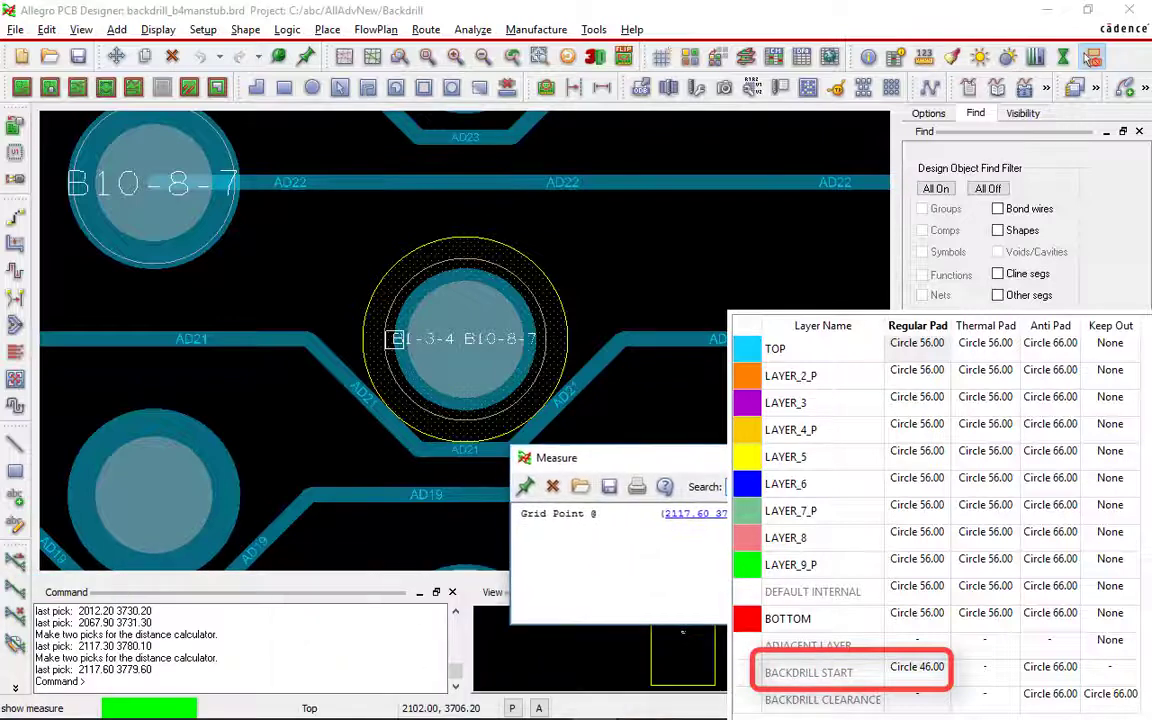
pyautogui.click(536, 339)
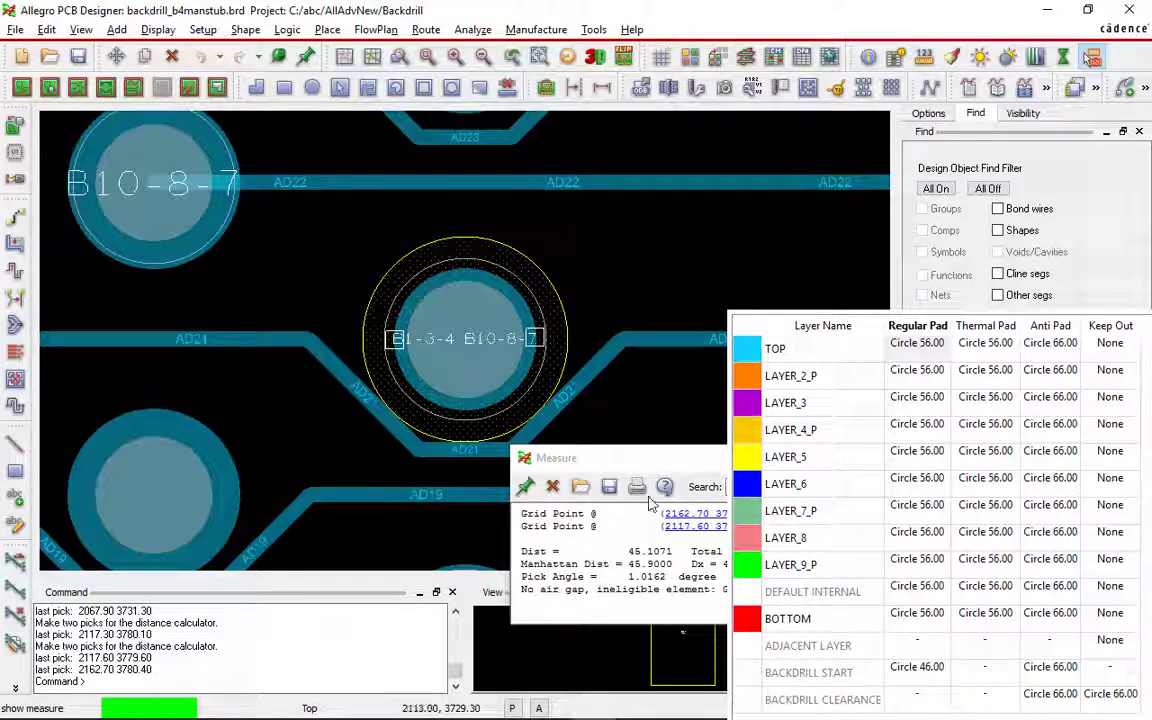
pyautogui.click(553, 487)
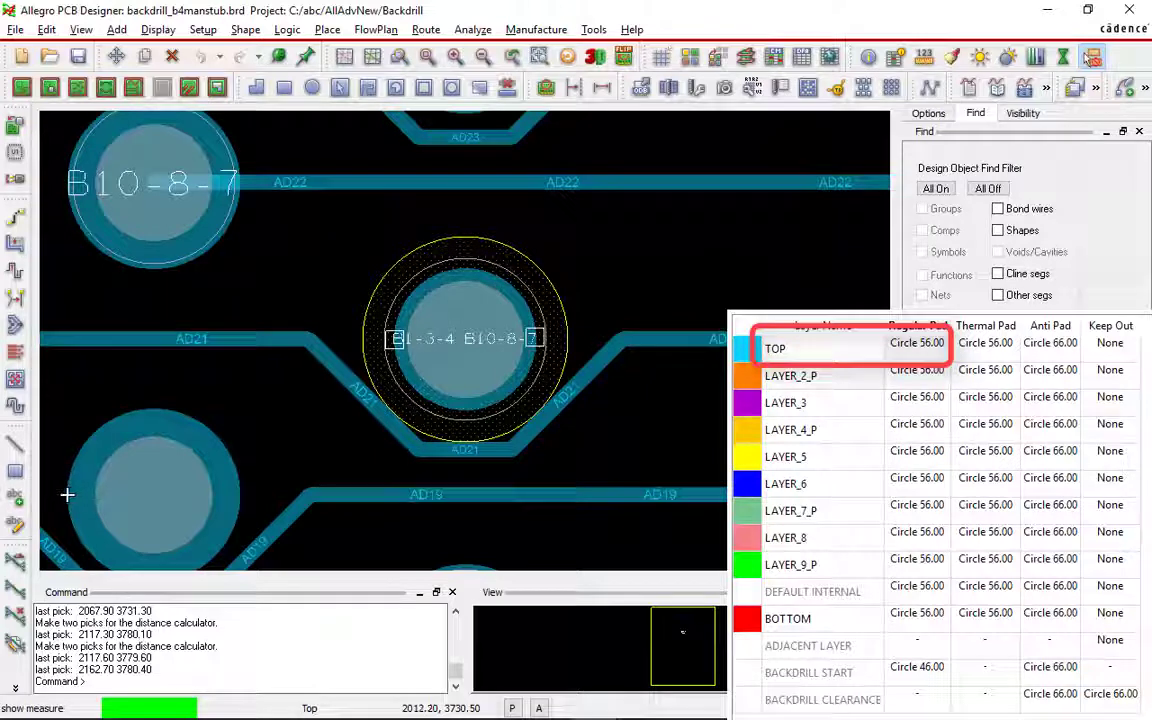
# Measure the Top-layer pad diameter of the unlabelled, non-backdrilled pin and close the report
pyautogui.click(69, 495)
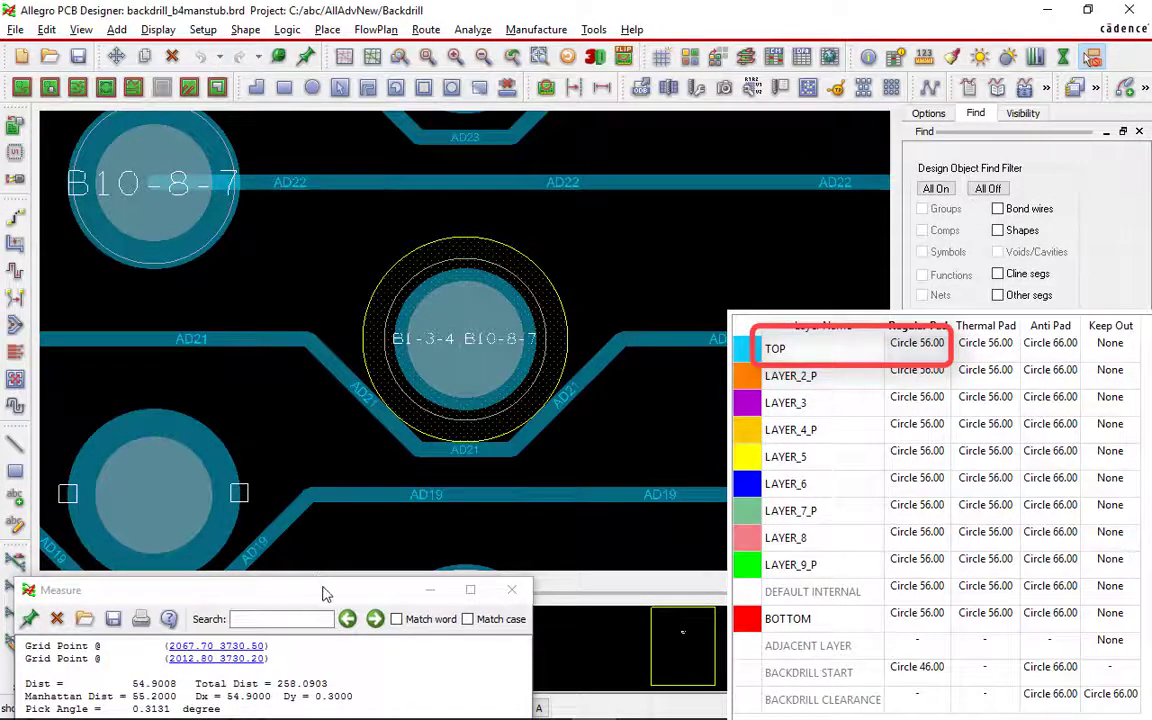
pyautogui.moveTo(320, 586); pyautogui.dragTo(678, 407)
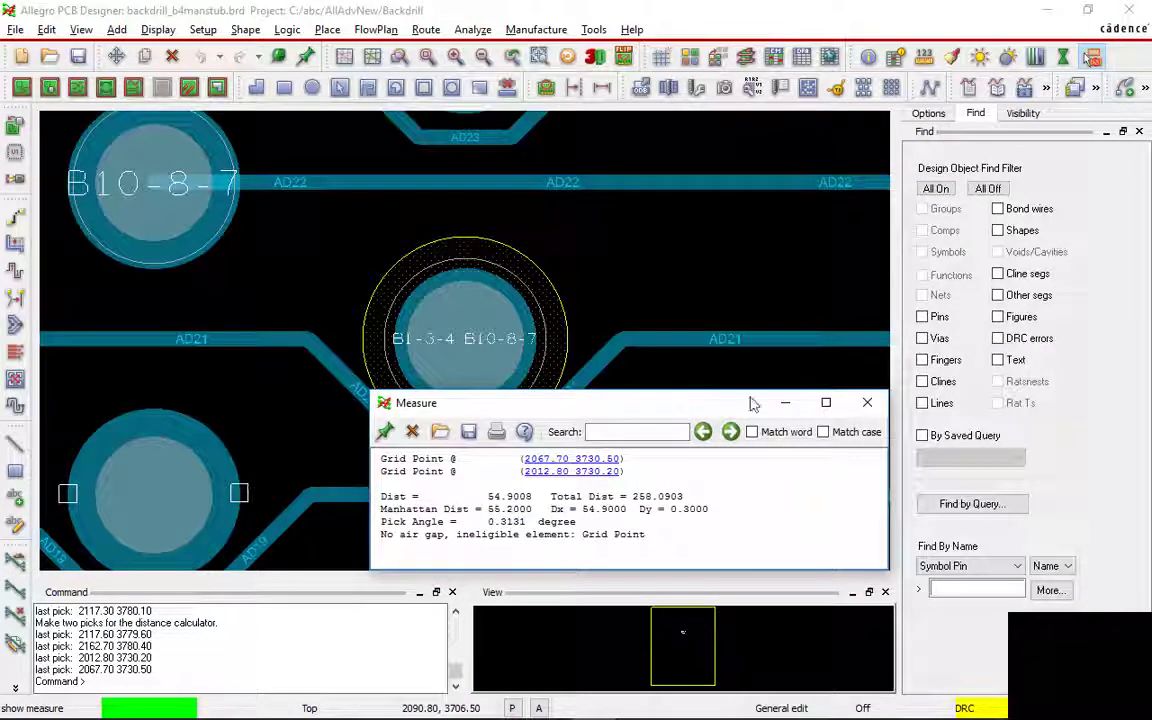
pyautogui.click(867, 402)
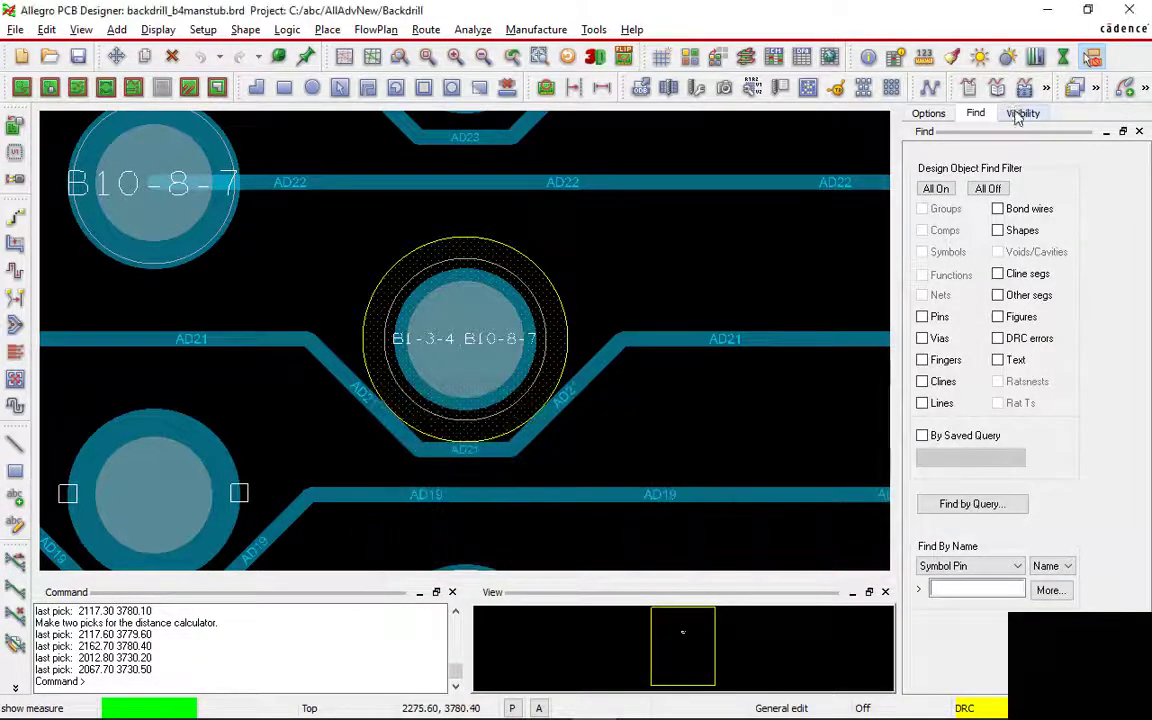
# Show only the Layer_2_P layer and end the running measurement
pyautogui.click(1020, 113)
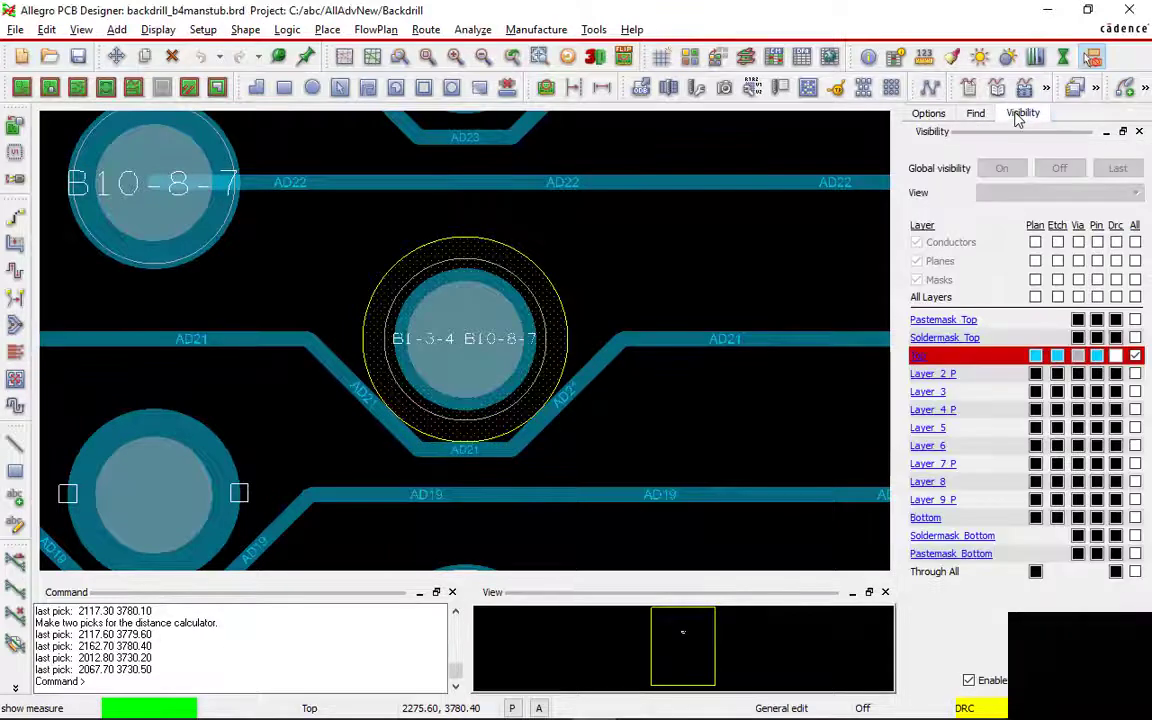
pyautogui.click(940, 374)
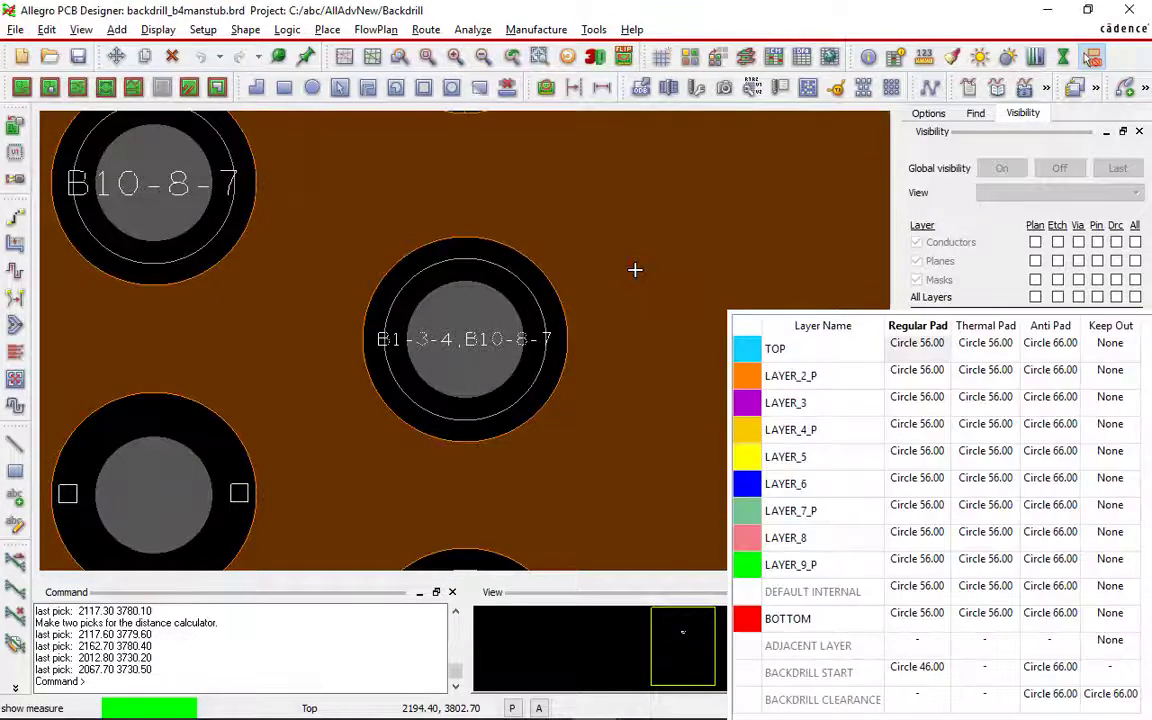
pyautogui.rightClick(592, 256)
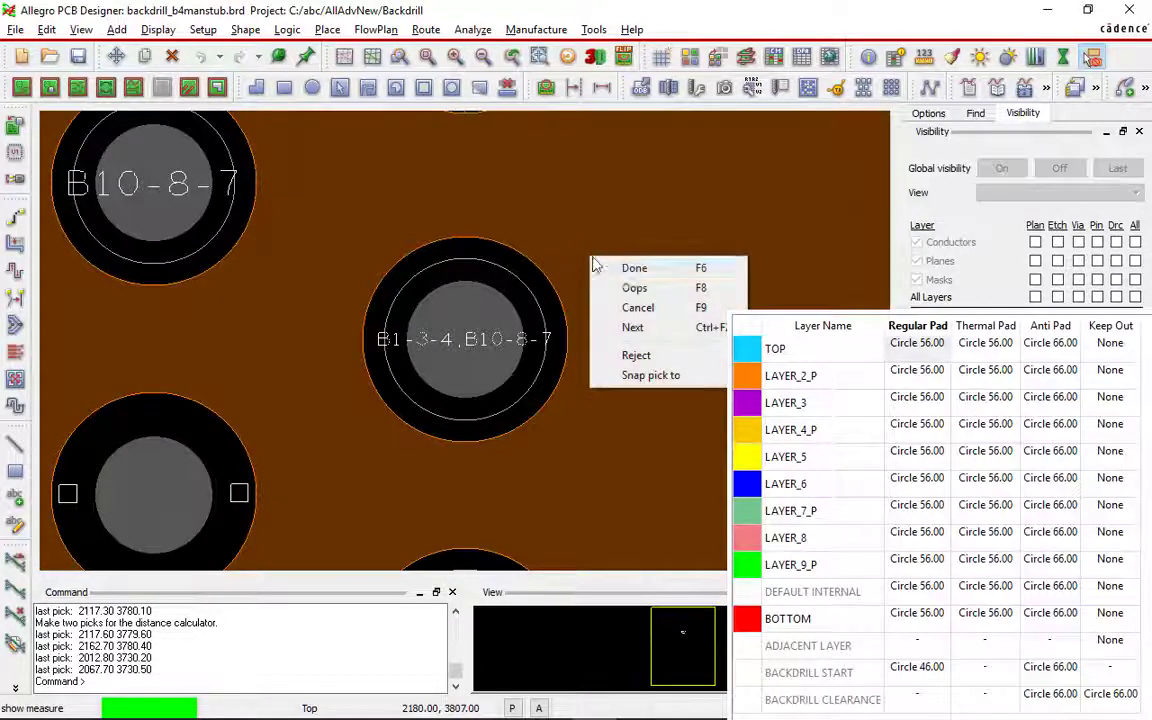
pyautogui.click(620, 268)
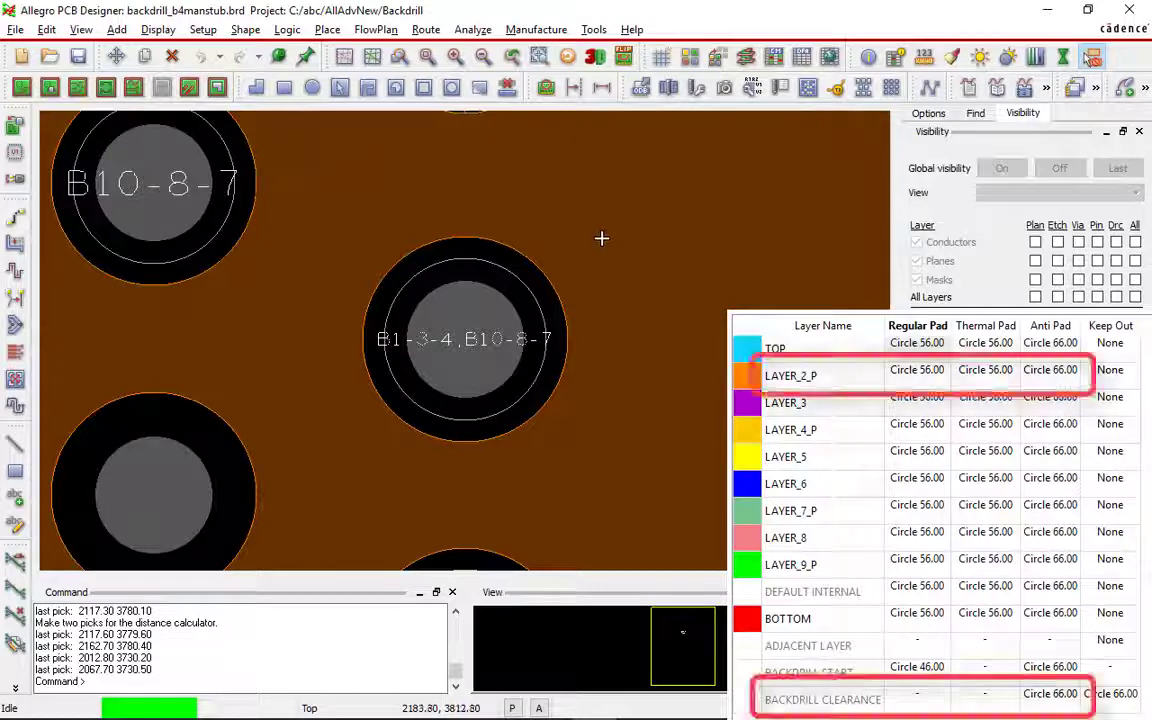
# Measure the diameter of the plane clearance around the pin labelled B1-3-4,B10-8-7 on Layer_2_P
pyautogui.click(157, 29)
pyautogui.click(186, 138)
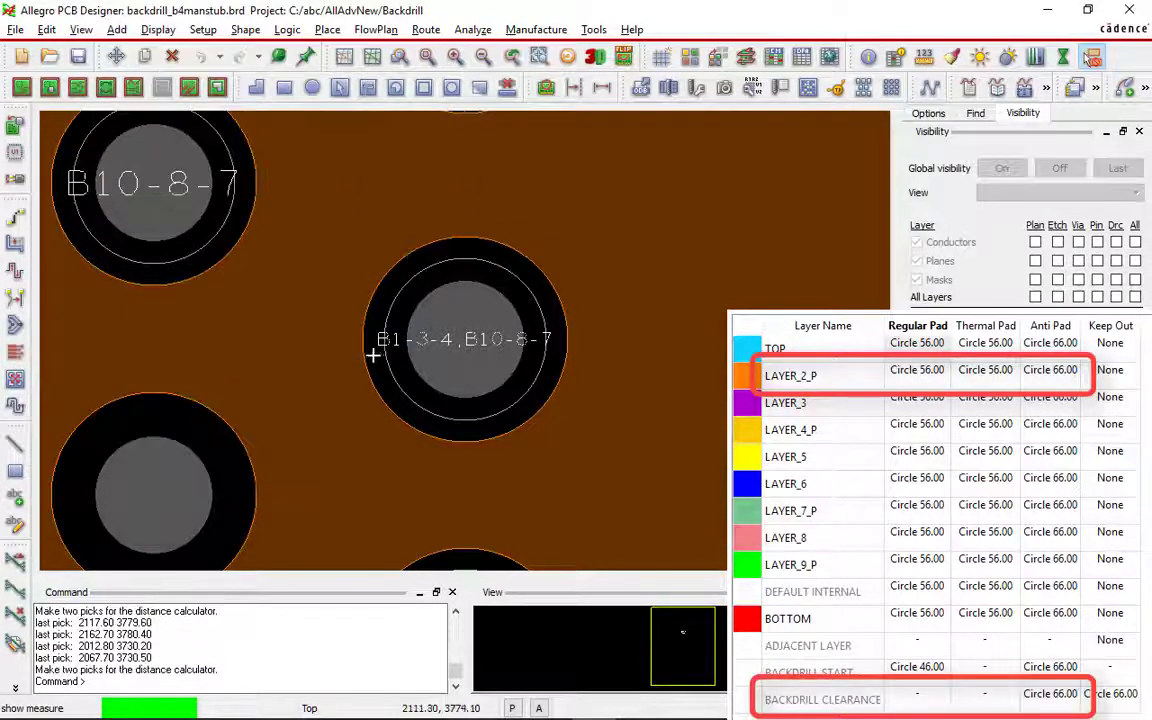
pyautogui.click(362, 343)
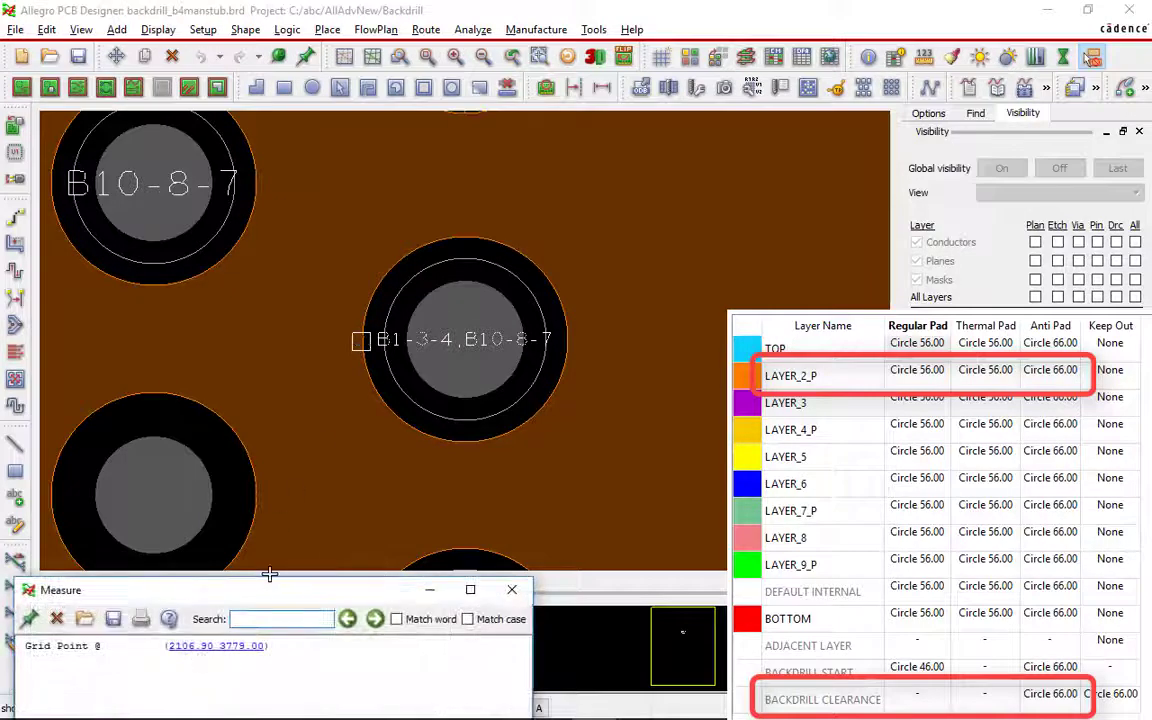
pyautogui.click(566, 341)
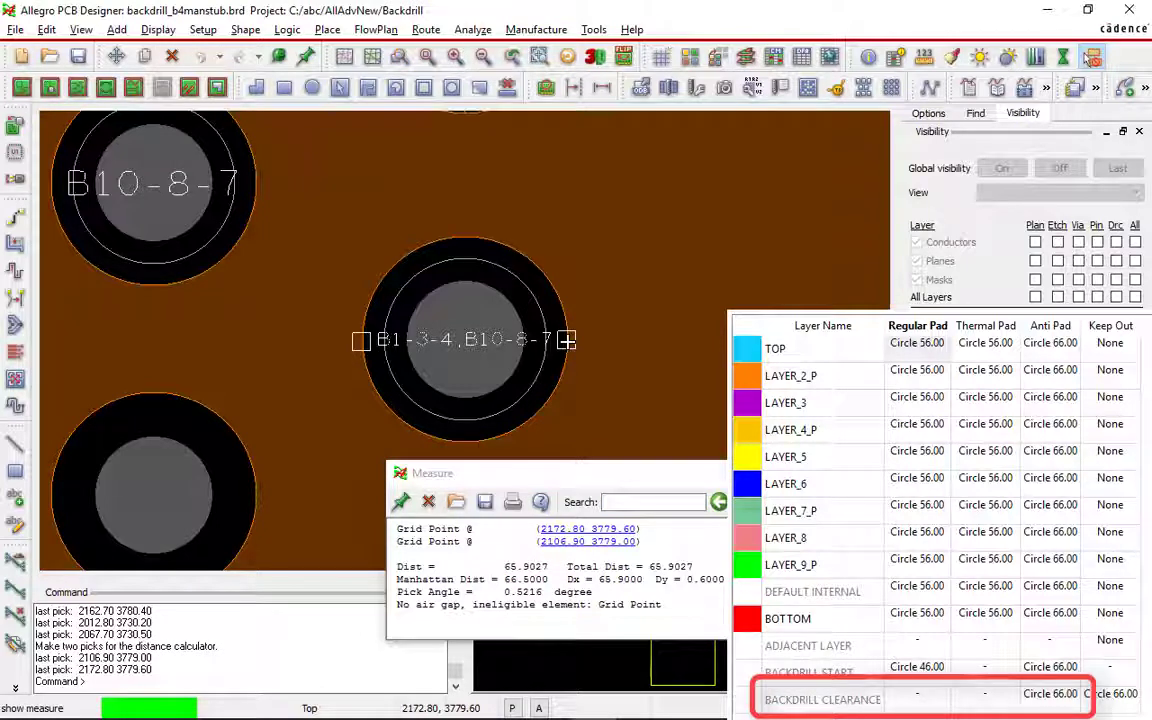
pyautogui.rightClick(283, 443)
pyautogui.click(310, 513)
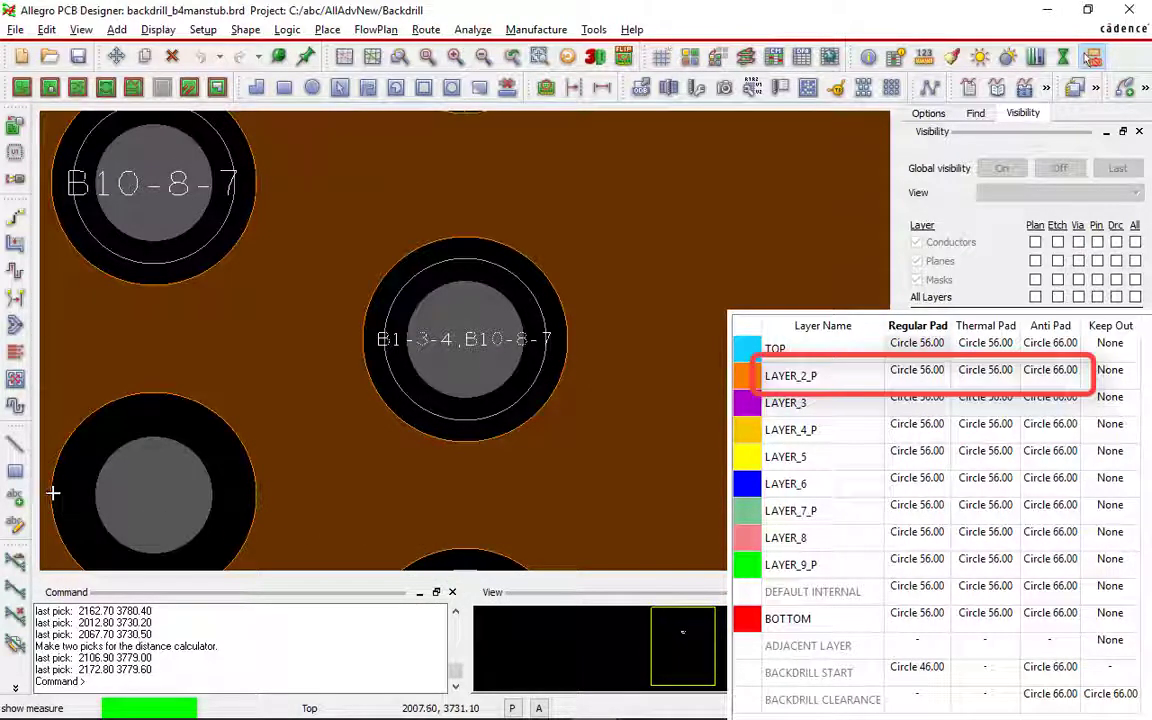
# Measure the plane clearance diameter around the unlabelled, non-backdrilled pin on Layer_2_P and end the measurement
pyautogui.click(50, 492)
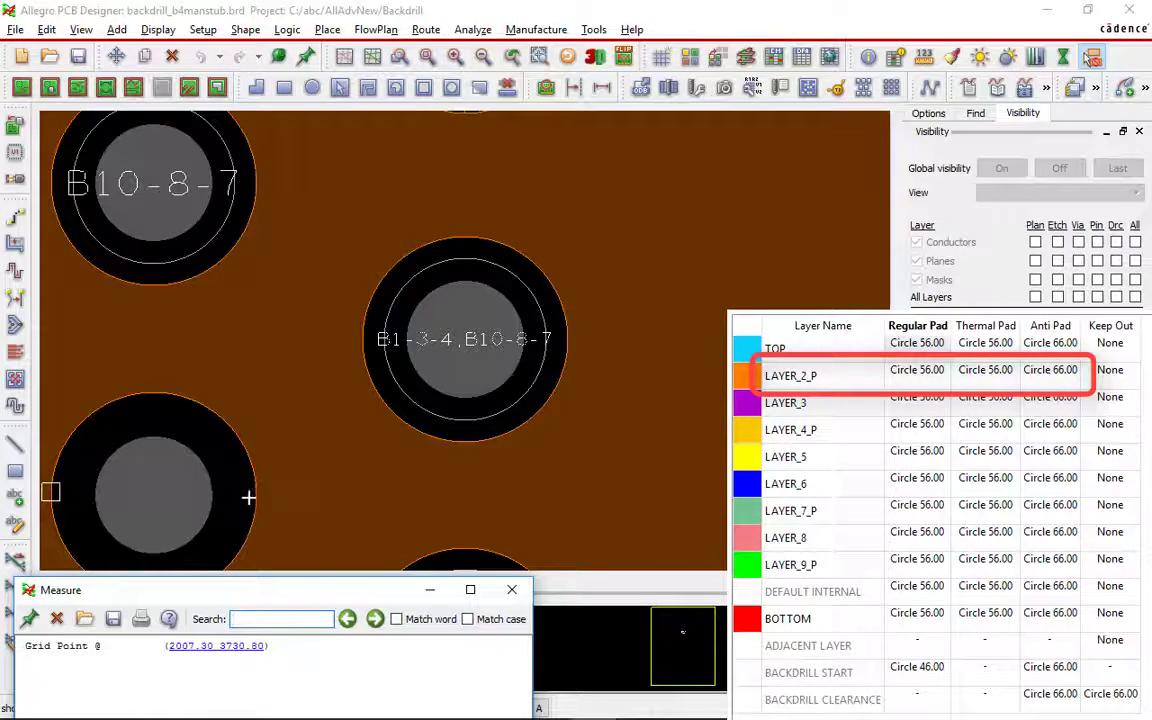
pyautogui.click(257, 492)
pyautogui.moveTo(352, 589)
pyautogui.mouseDown()
pyautogui.moveTo(502, 630)
pyautogui.moveTo(687, 407)
pyautogui.mouseUp()
pyautogui.rightClick(663, 286)
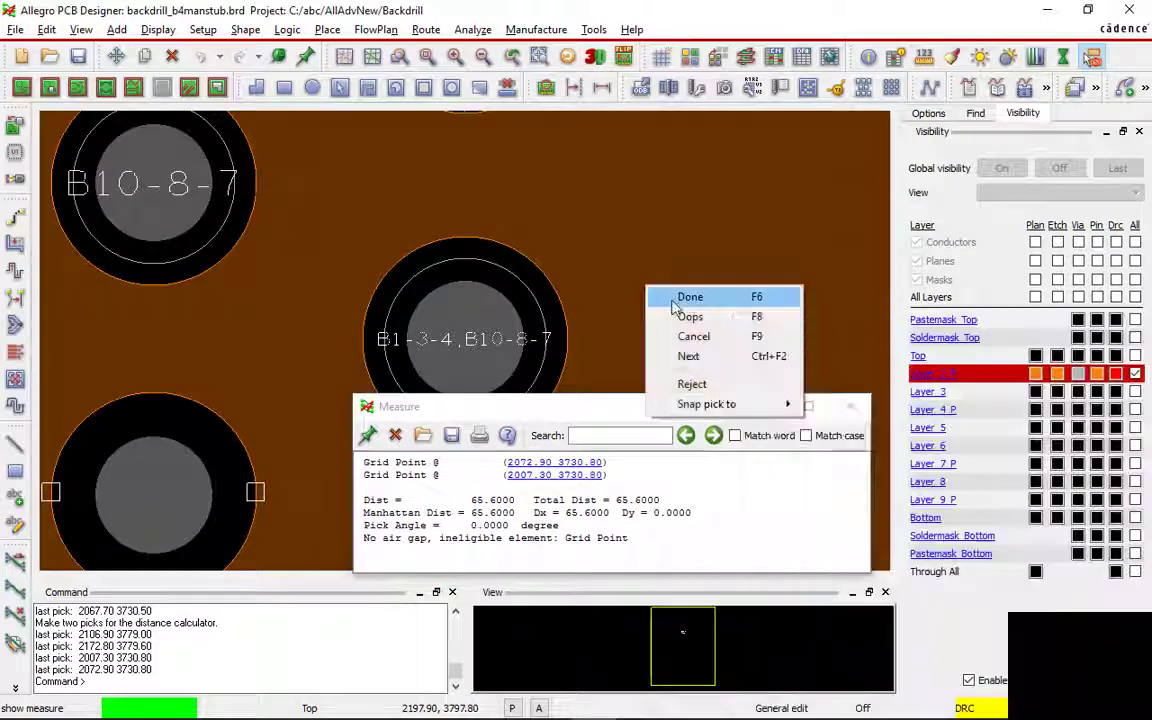
pyautogui.click(674, 297)
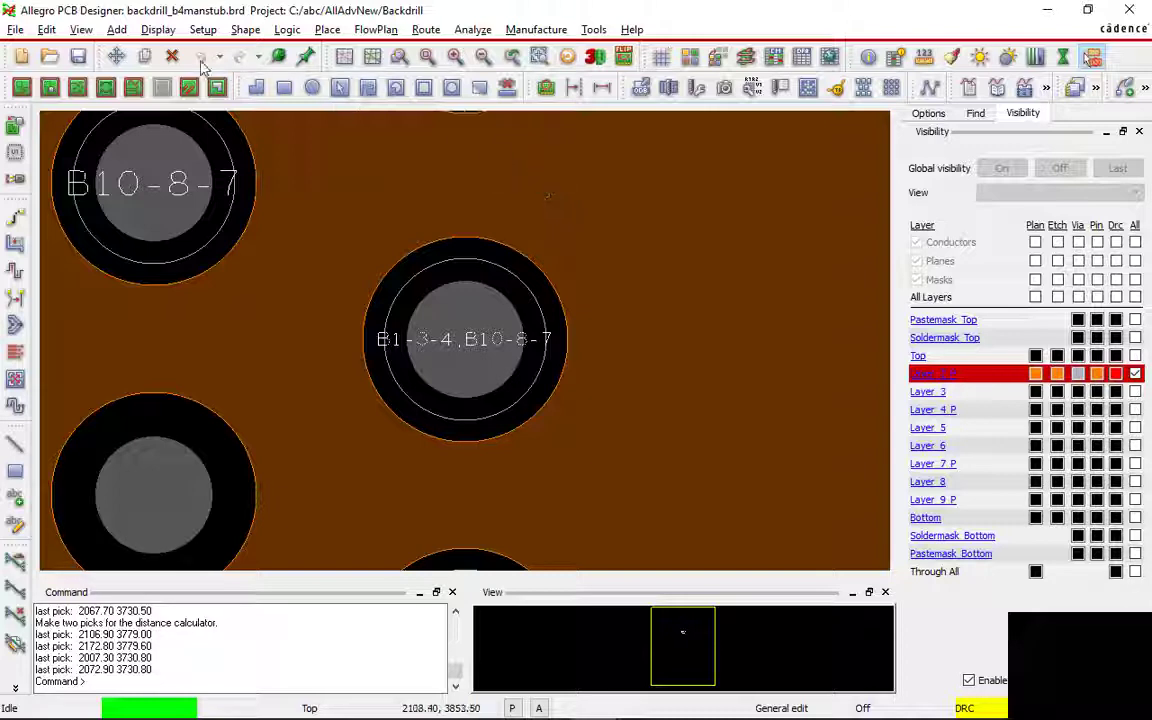
# With only Pins enabled in the find filter, show the element report of the pin labelled B1-3-4,B10-8-7 and read through it
pyautogui.click(158, 30)
pyautogui.click(215, 120)
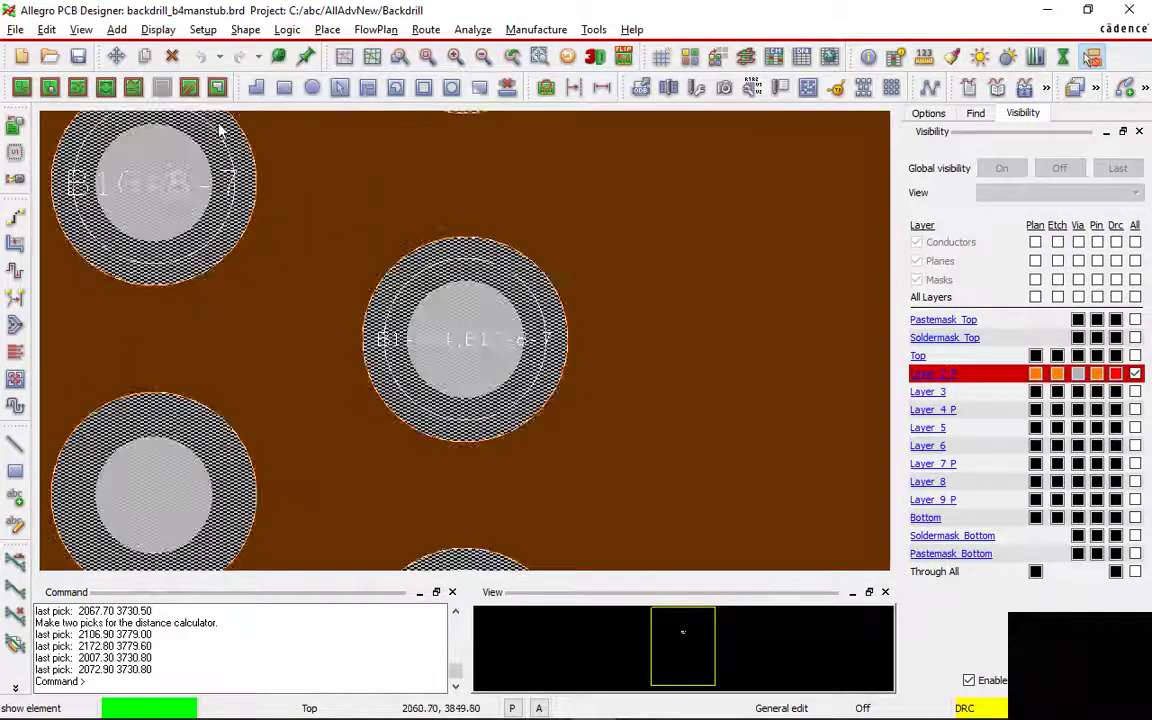
pyautogui.click(975, 114)
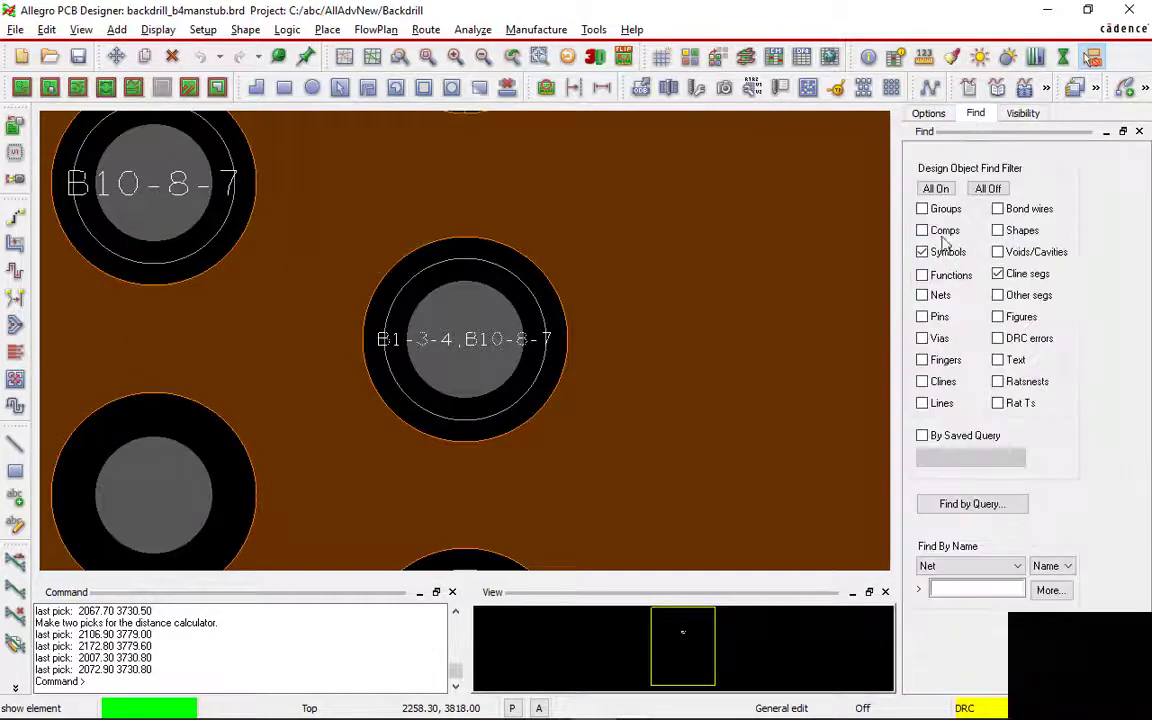
pyautogui.click(922, 317)
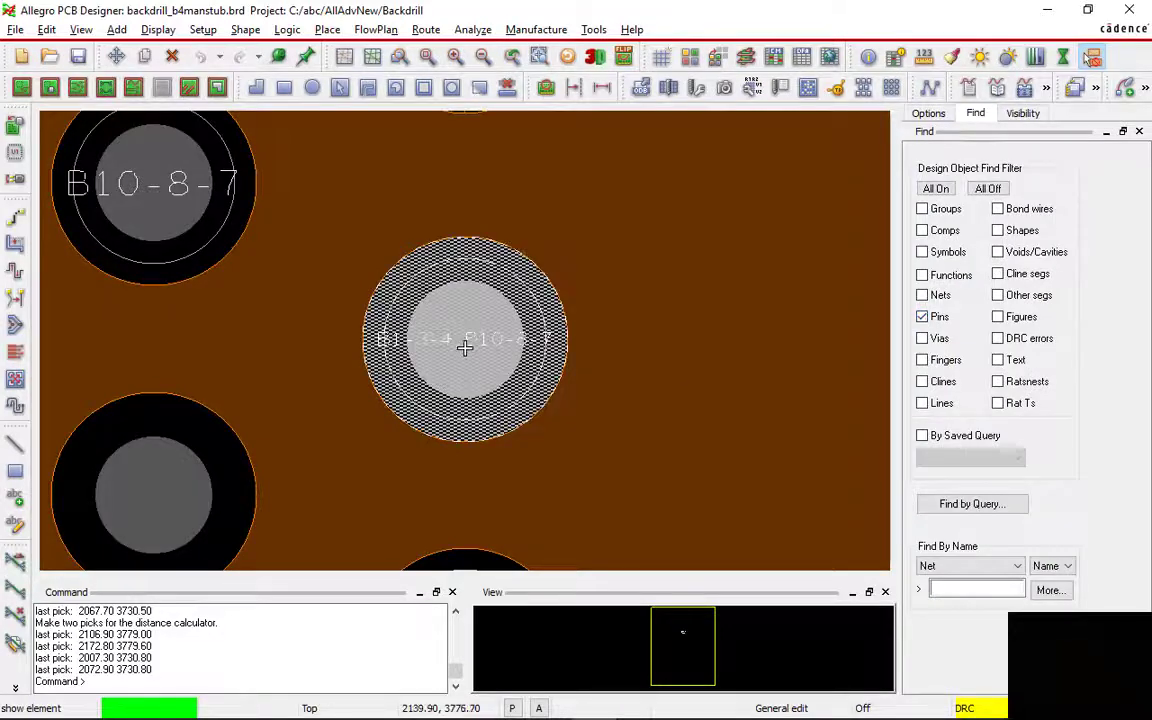
pyautogui.click(463, 345)
pyautogui.moveTo(676, 306); pyautogui.dragTo(247, 111)
pyautogui.moveTo(724, 378); pyautogui.dragTo(720, 535)
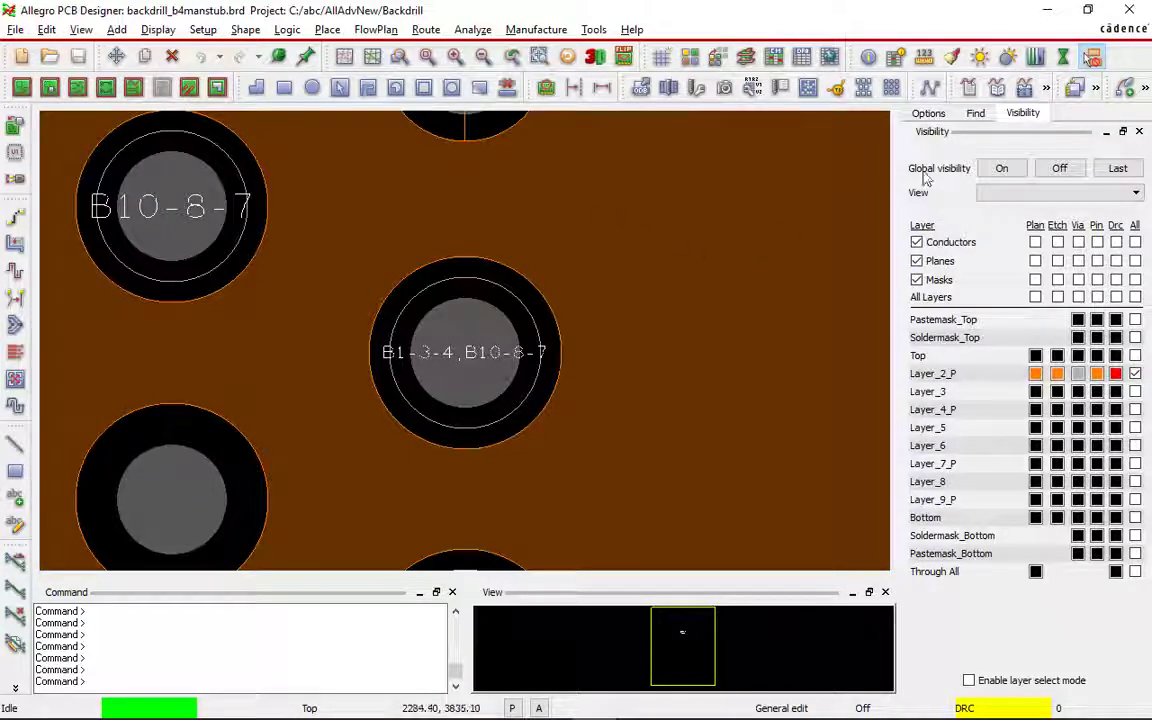
# Find the pin j2b2.b2 by Symbol (or Pin) name to centre the view on it, and clear its highlight
pyautogui.click(975, 113)
pyautogui.click(965, 566)
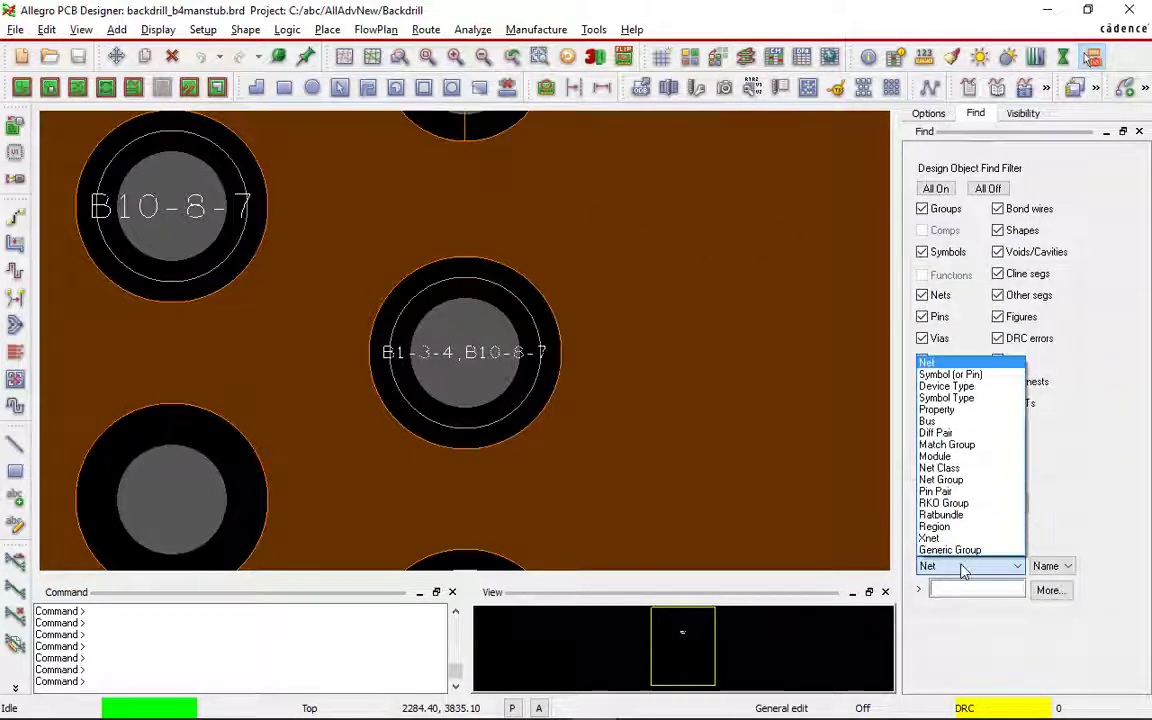
pyautogui.click(950, 374)
pyautogui.click(968, 588)
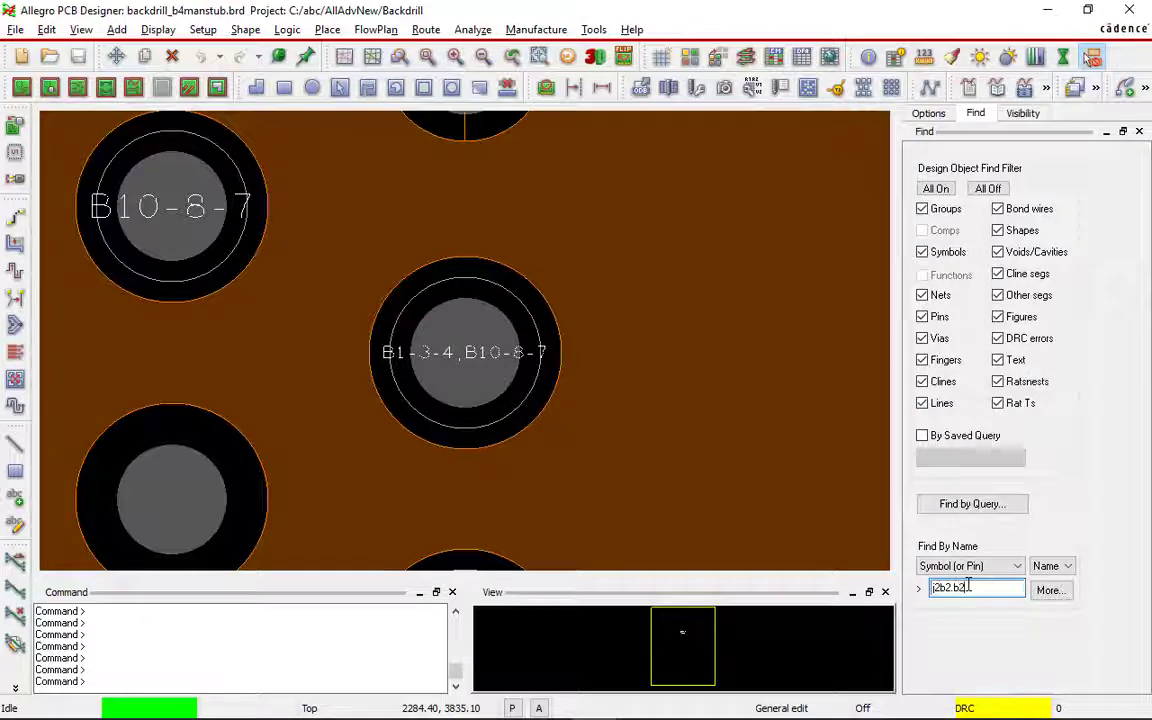
pyautogui.press('Return')
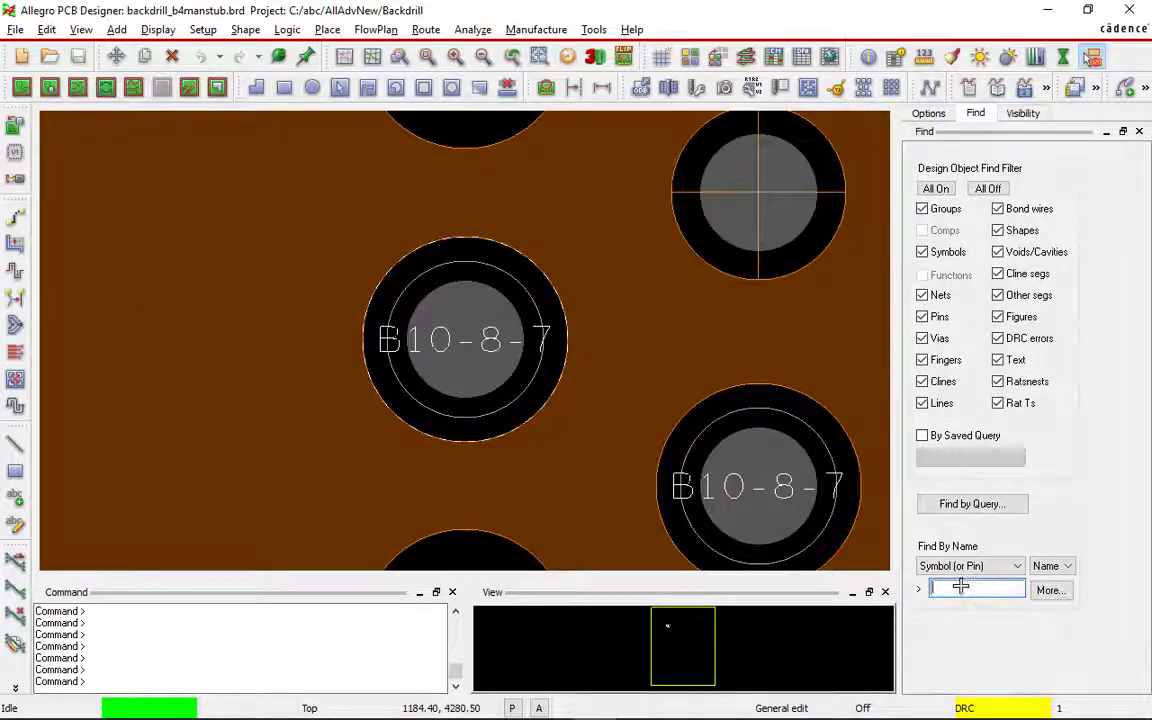
pyautogui.click(594, 274)
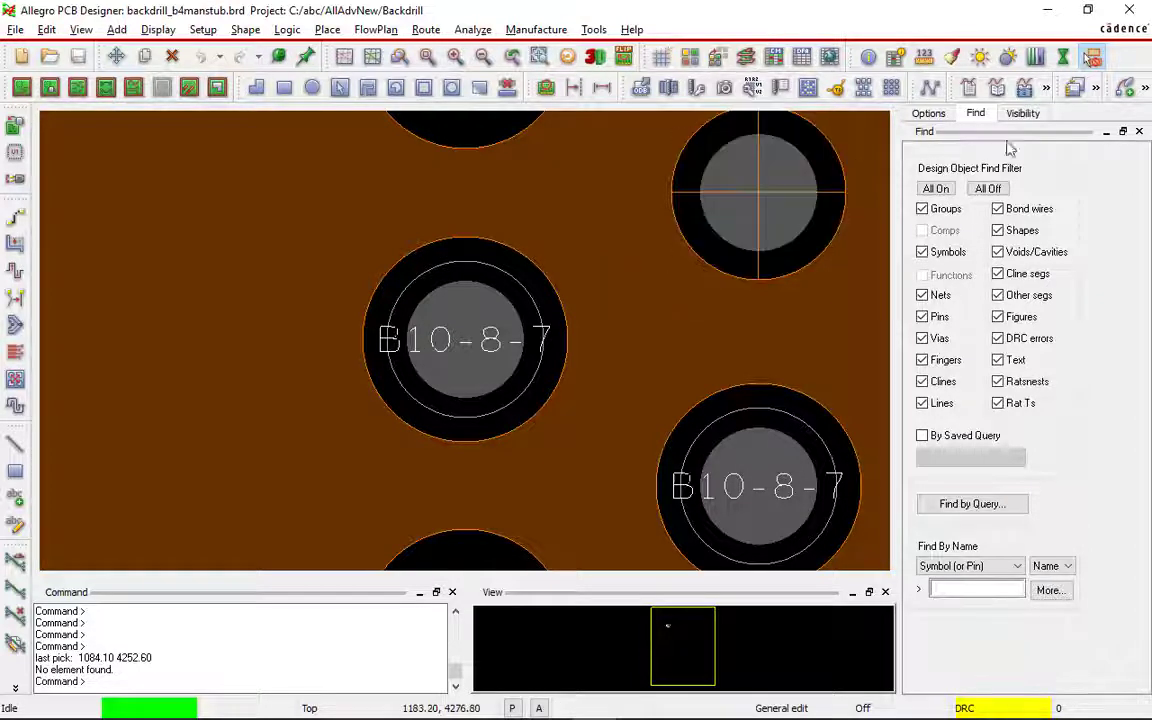
# Add the Rte KO class to the visibility pane's visible classes and isolate the Bottom layer with layer select mode
pyautogui.click(1030, 113)
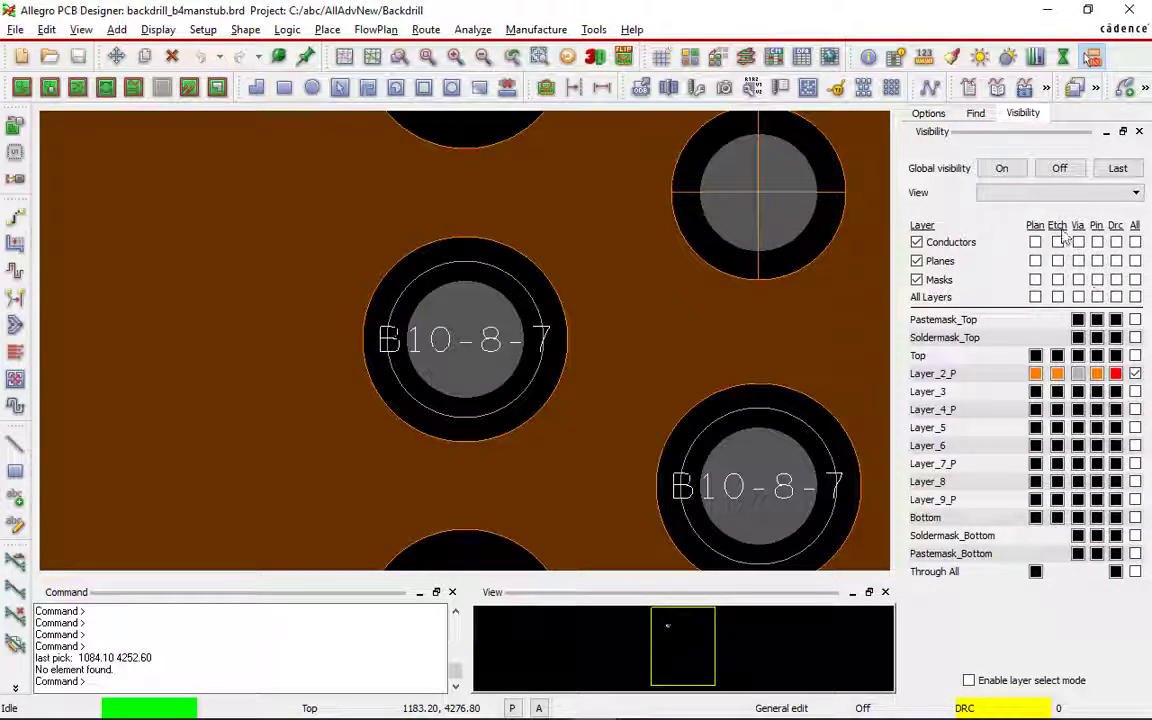
pyautogui.click(158, 29)
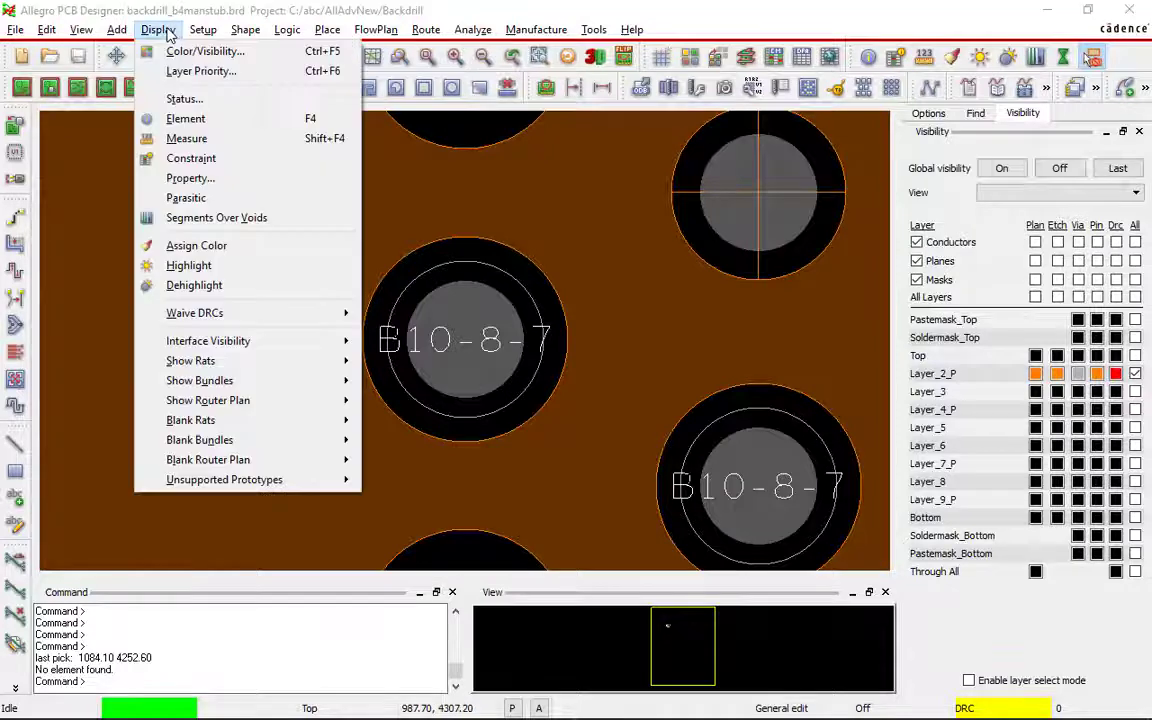
pyautogui.click(190, 51)
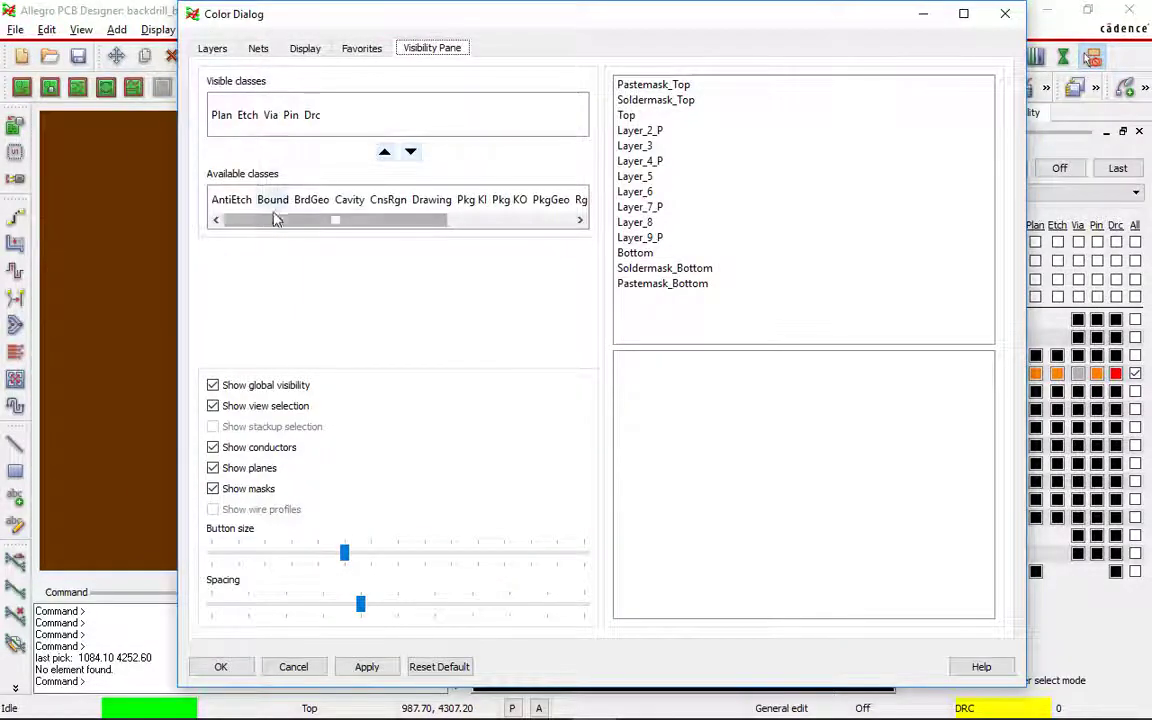
pyautogui.moveTo(290, 222)
pyautogui.mouseDown()
pyautogui.moveTo(368, 237)
pyautogui.moveTo(430, 231)
pyautogui.mouseUp()
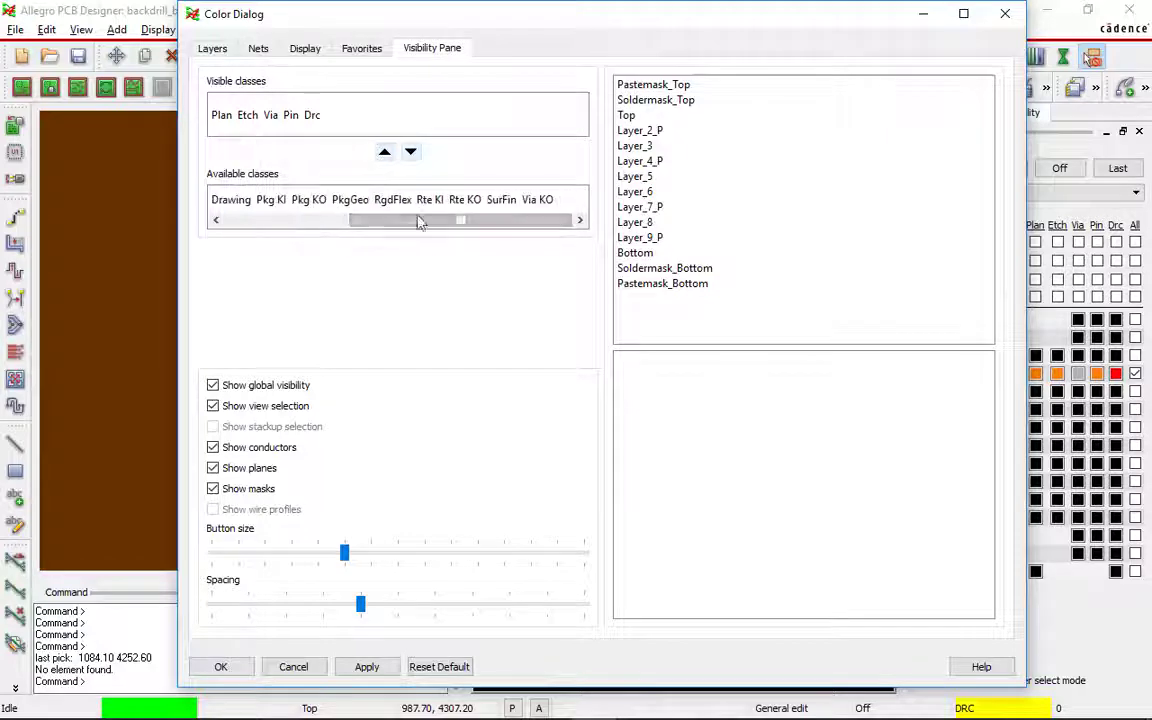
pyautogui.doubleClick(455, 205)
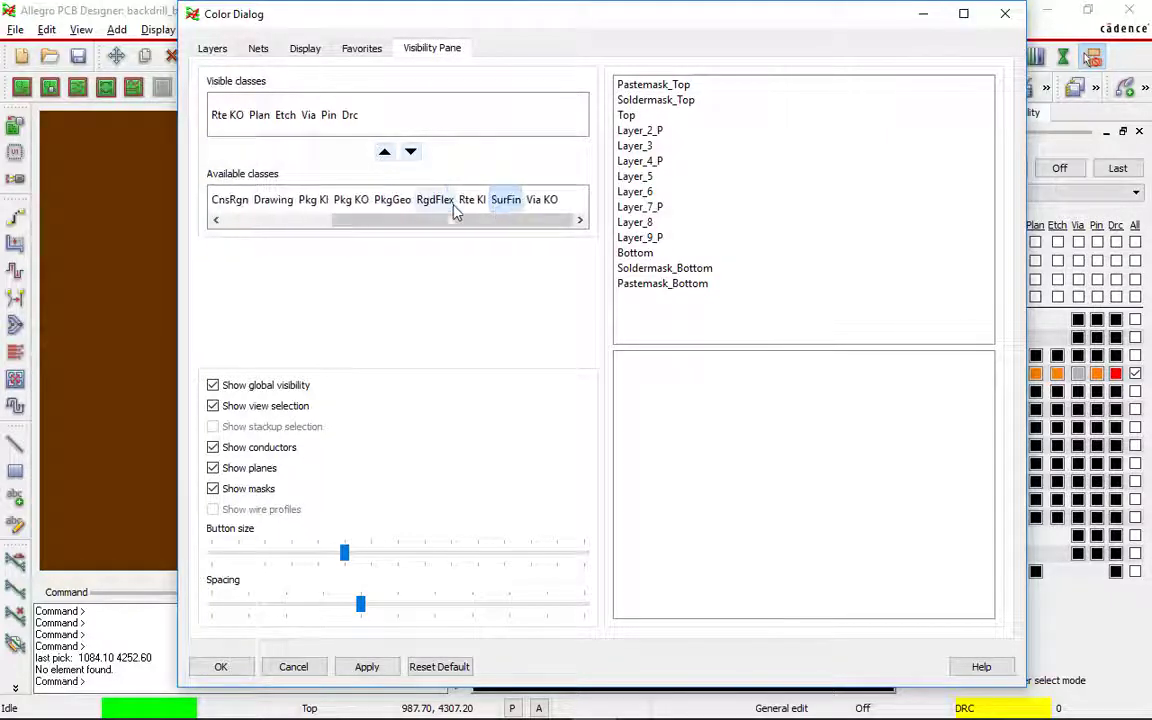
pyautogui.click(222, 667)
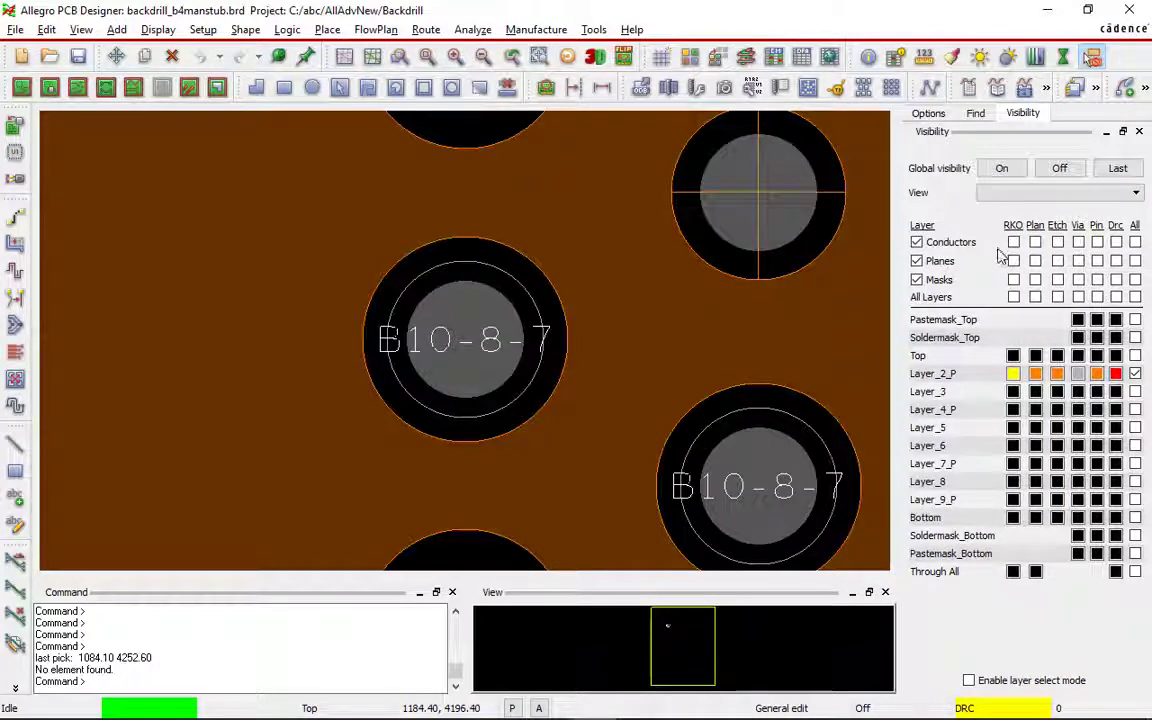
pyautogui.click(1022, 681)
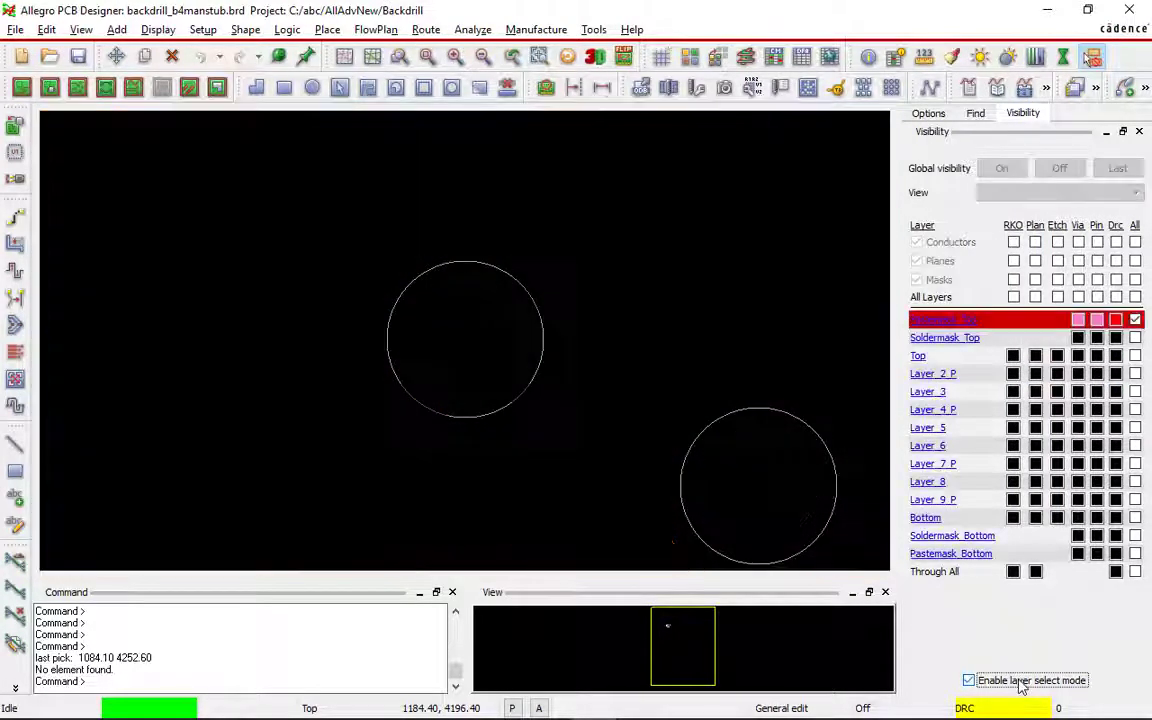
pyautogui.click(925, 517)
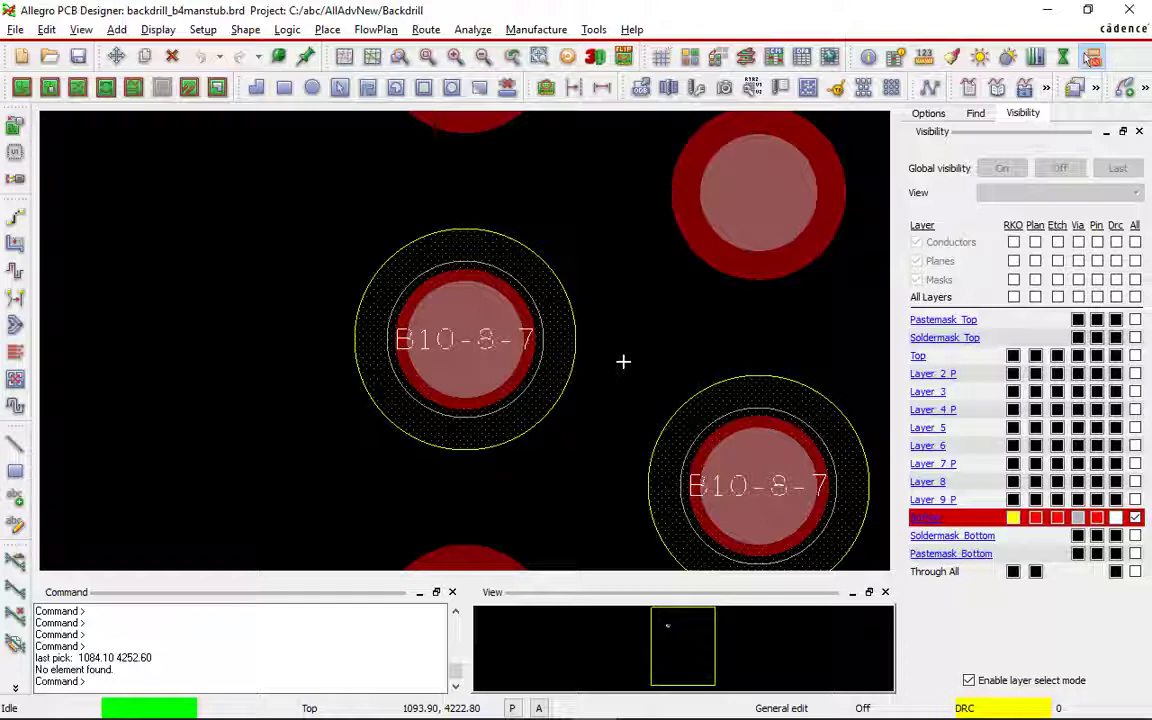
# Open the design padstack for all instances of the centred B10-8-7 pin, examine its Backdrill Clearance keepout on the design layers, and close it
pyautogui.rightClick(481, 330)
pyautogui.moveTo(600, 179)
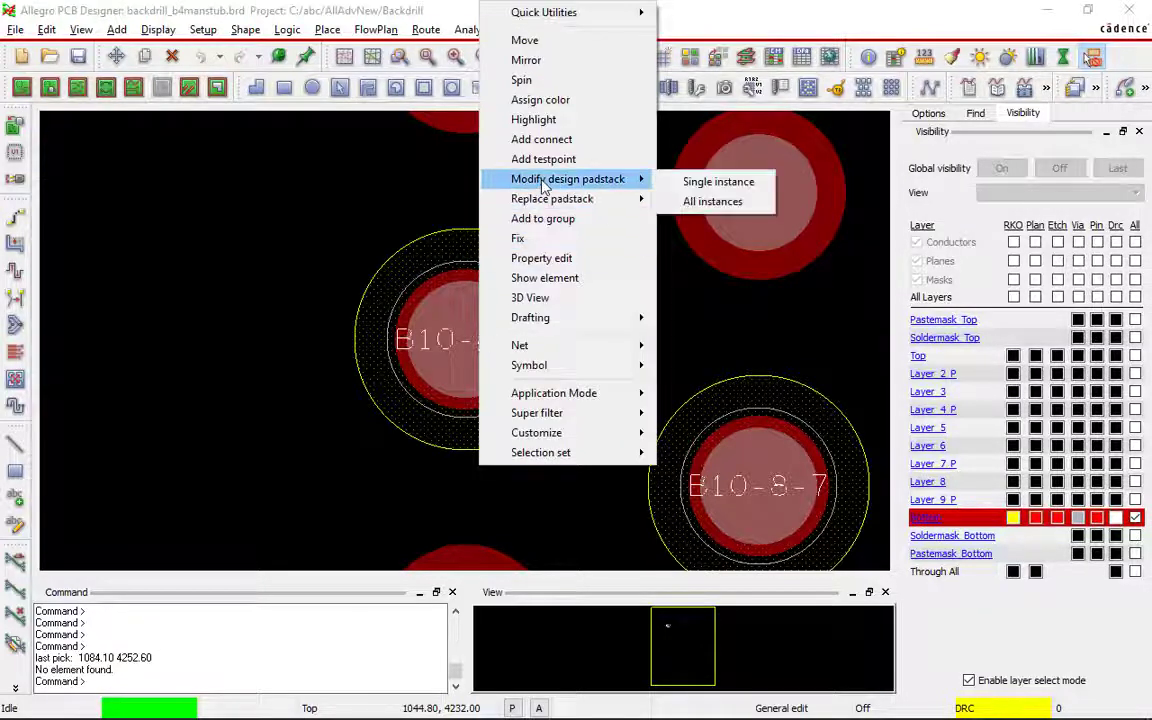
pyautogui.click(703, 198)
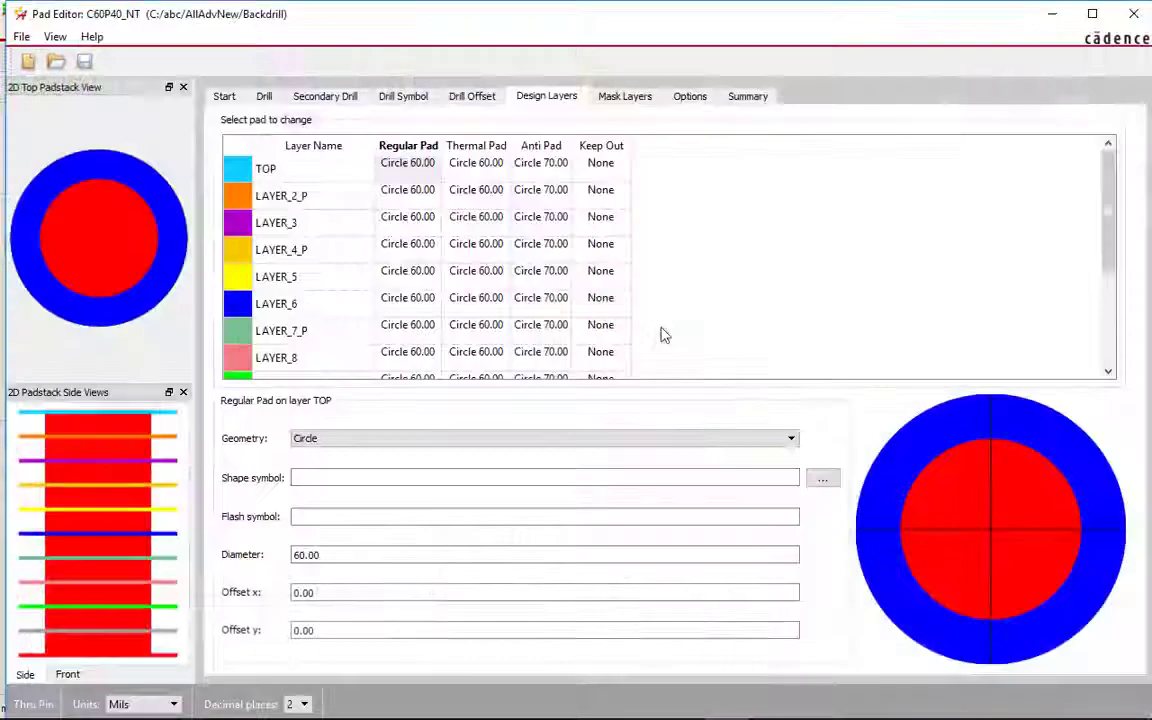
pyautogui.moveTo(1108, 200); pyautogui.dragTo(997, 290)
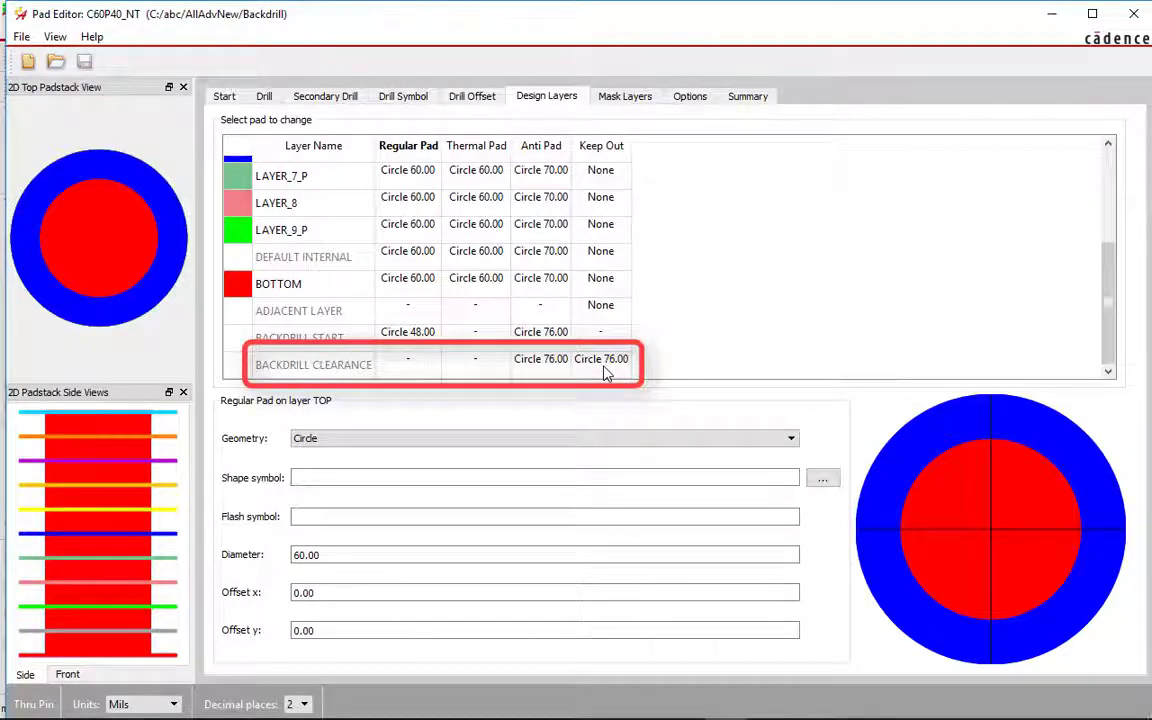
pyautogui.click(1132, 14)
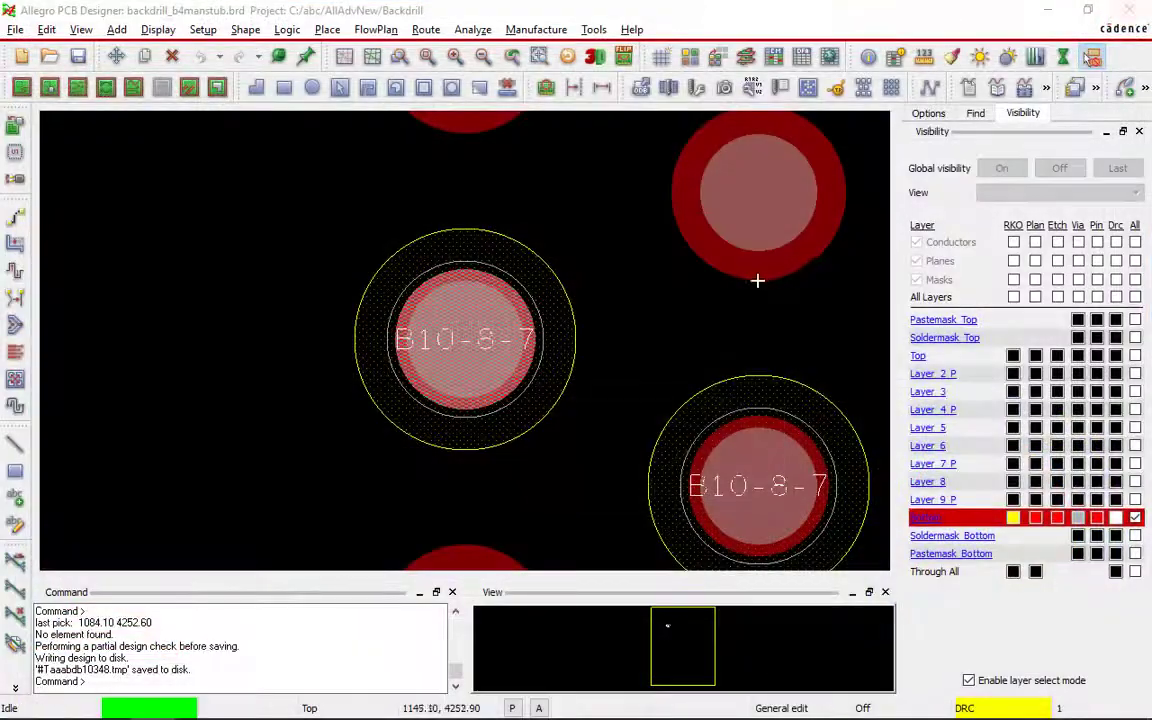
pyautogui.click(311, 226)
# Measure the diameter of the route keepout around the centred B10-8-7 pin on the Bottom layer and end the measurement
pyautogui.click(158, 29)
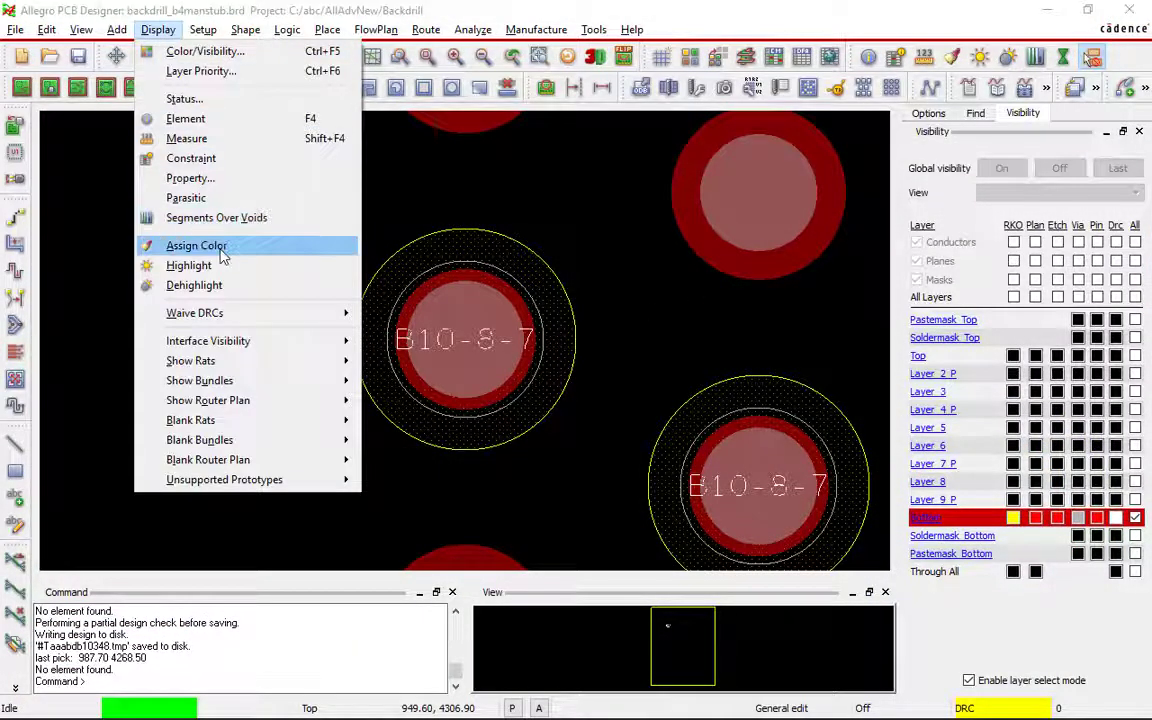
pyautogui.click(180, 138)
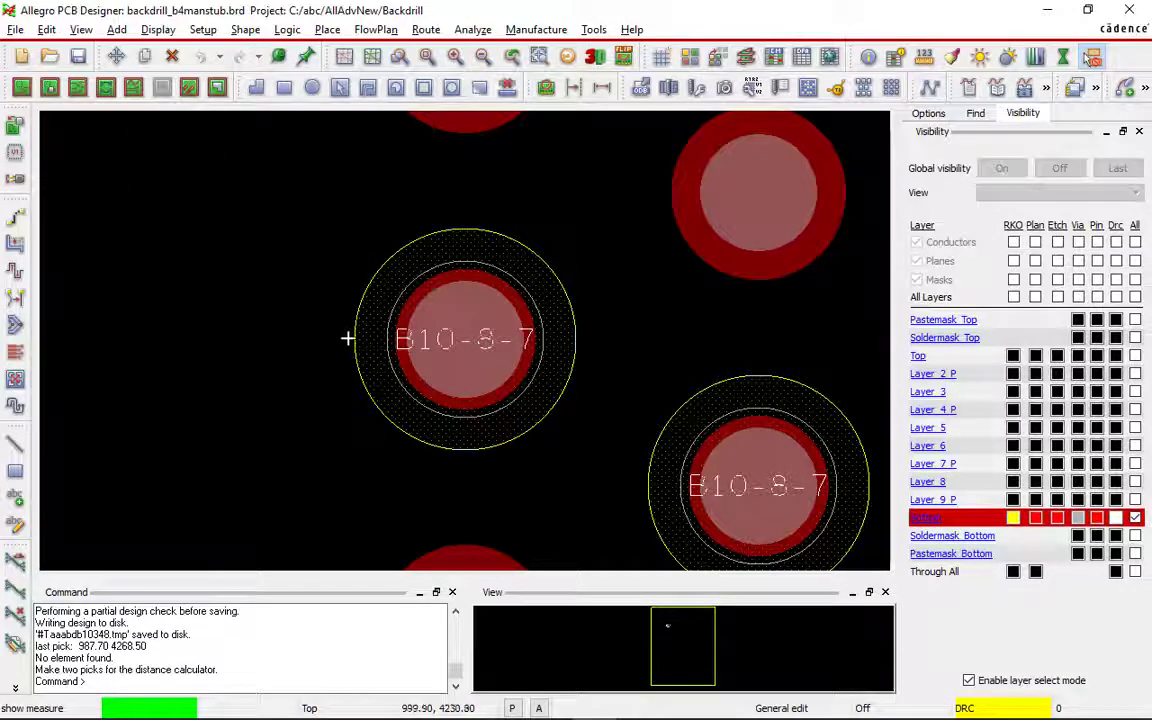
pyautogui.click(976, 114)
pyautogui.click(1022, 113)
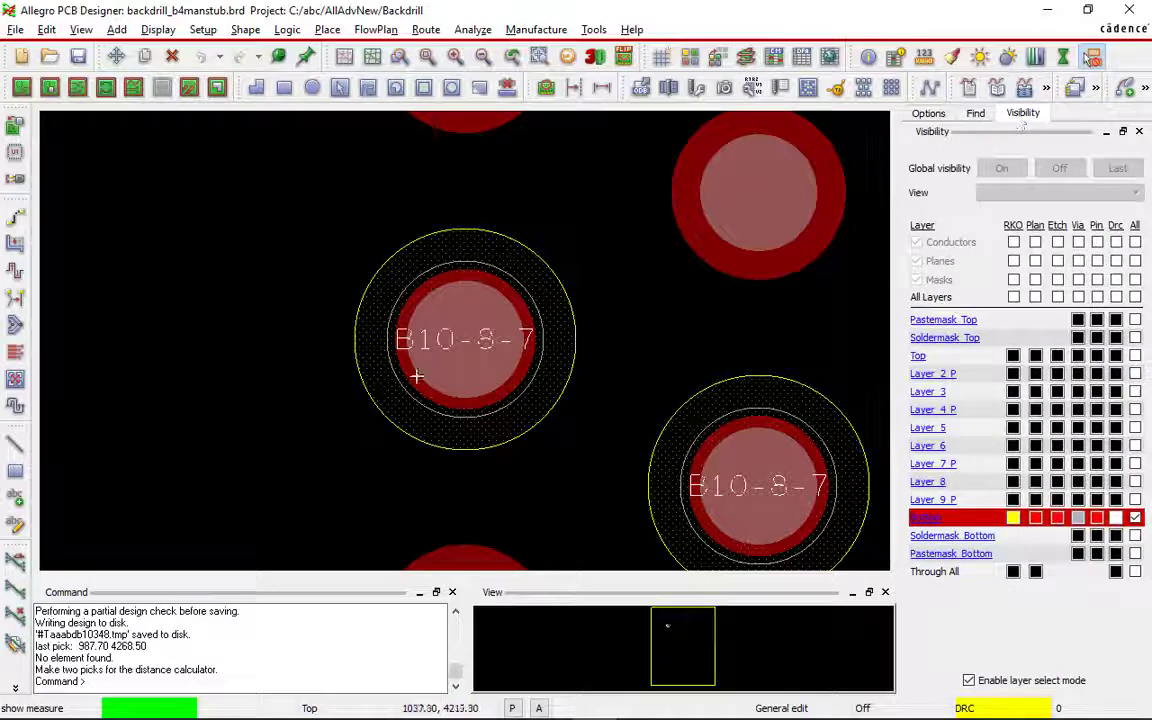
pyautogui.click(355, 338)
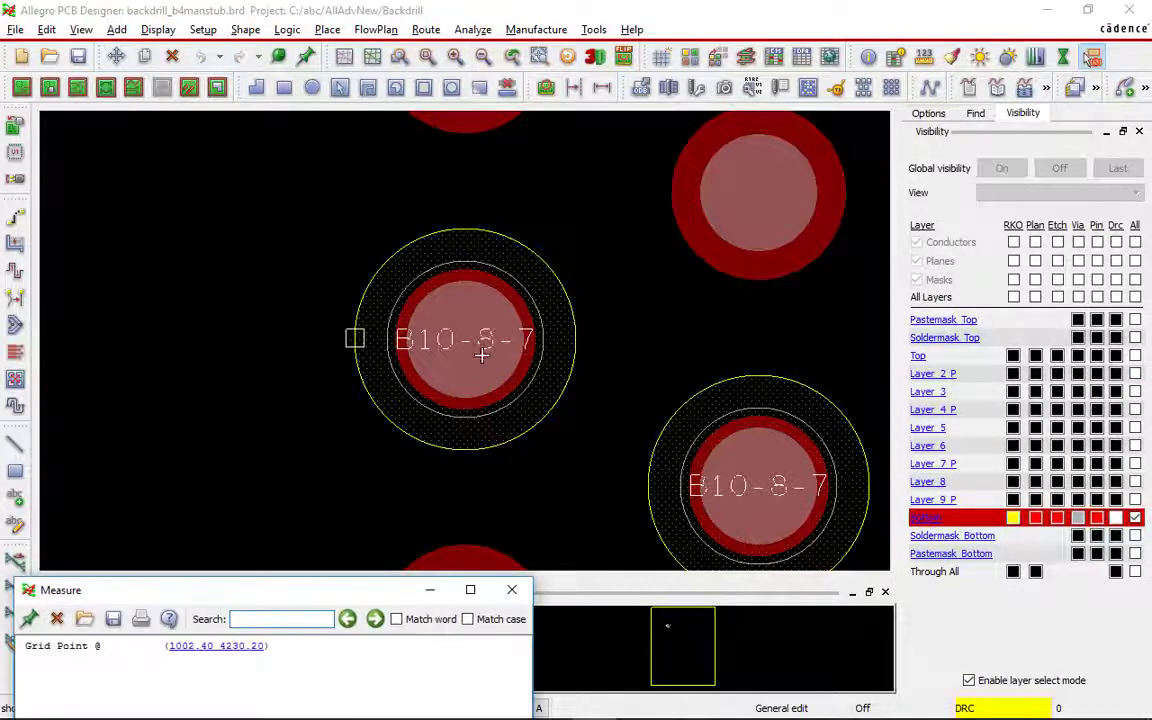
pyautogui.click(574, 339)
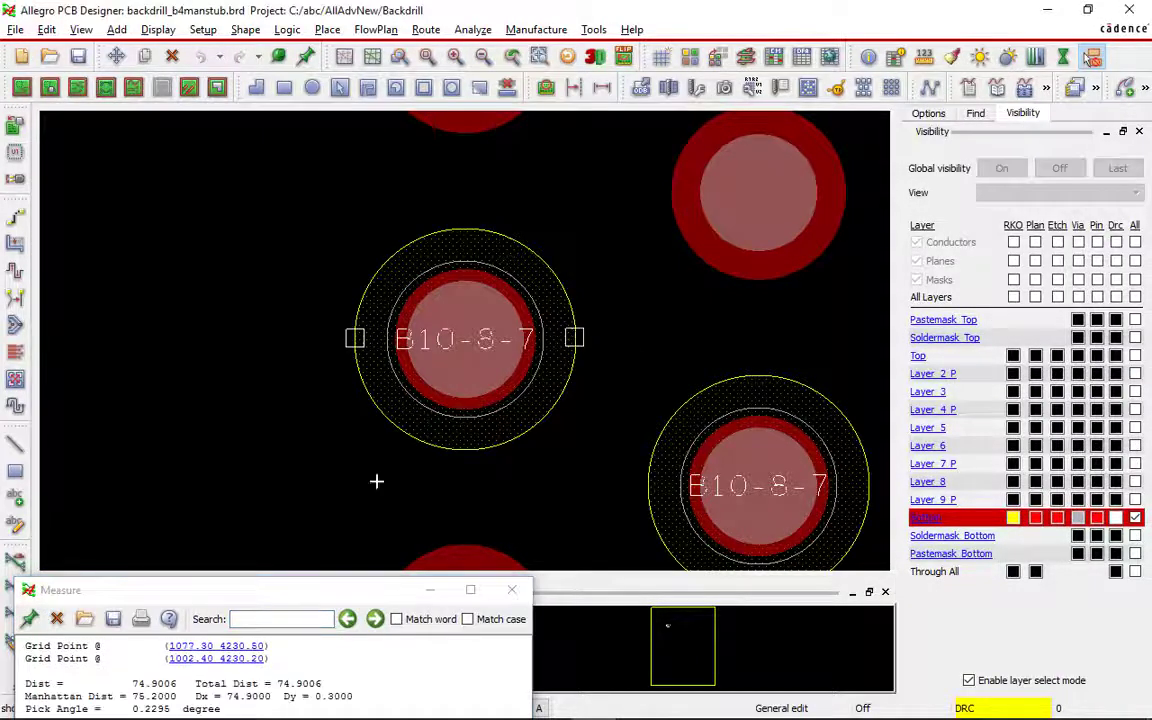
pyautogui.moveTo(303, 590); pyautogui.dragTo(331, 420)
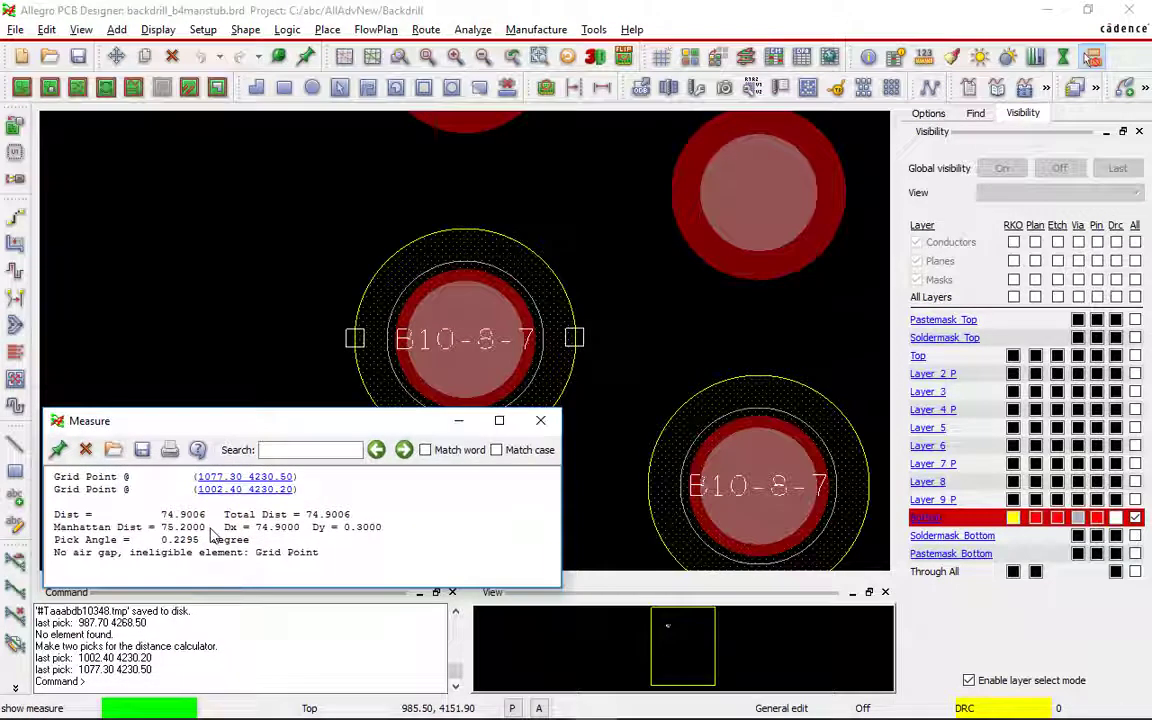
pyautogui.click(540, 420)
pyautogui.rightClick(649, 341)
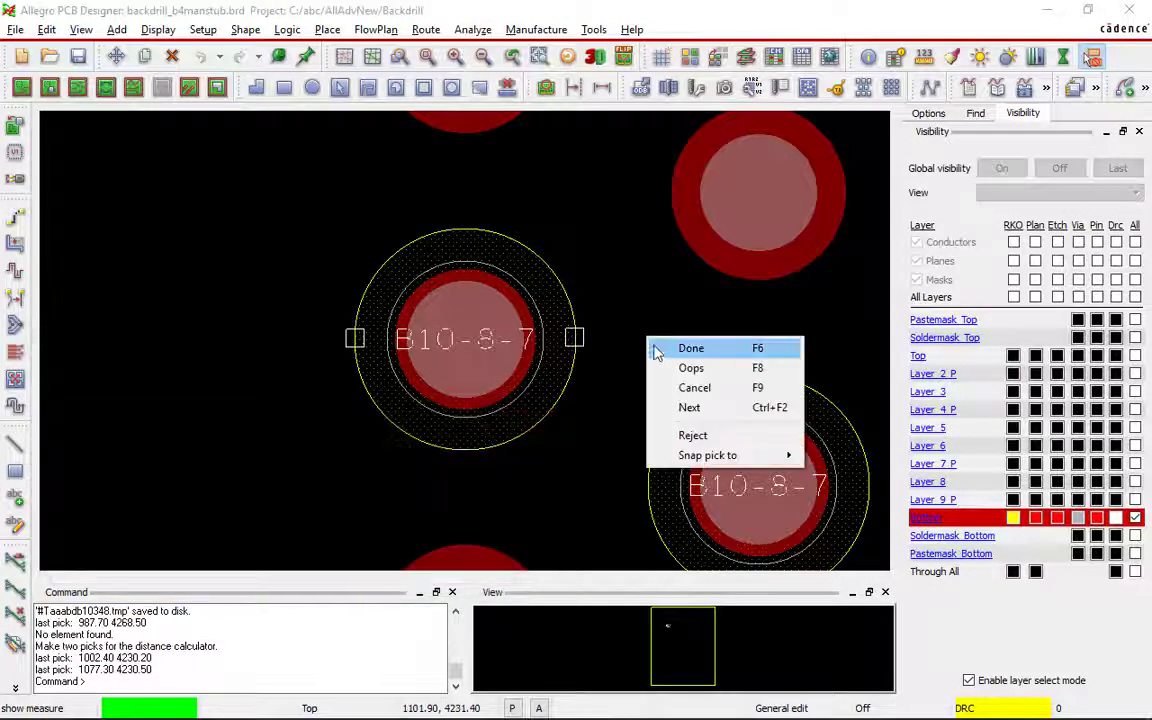
pyautogui.click(660, 349)
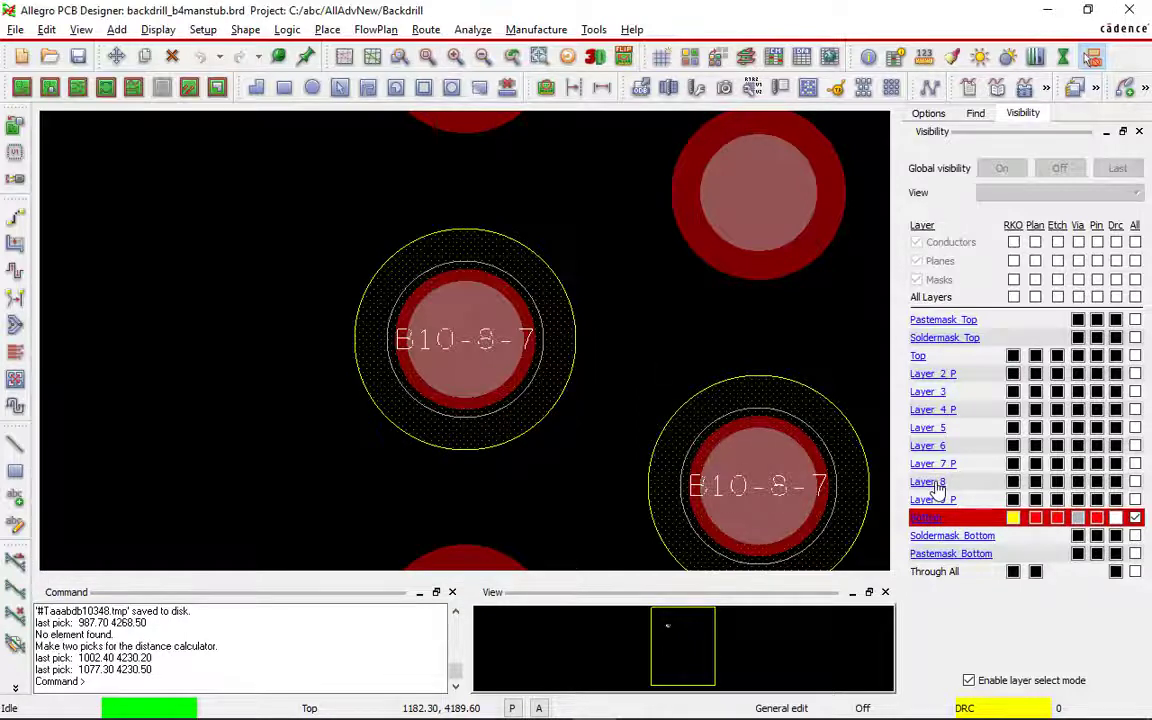
# Isolate Layer_8 and examine the route keepout, shape void and DRC markers around the centred B10-8-7 pin
pyautogui.click(934, 483)
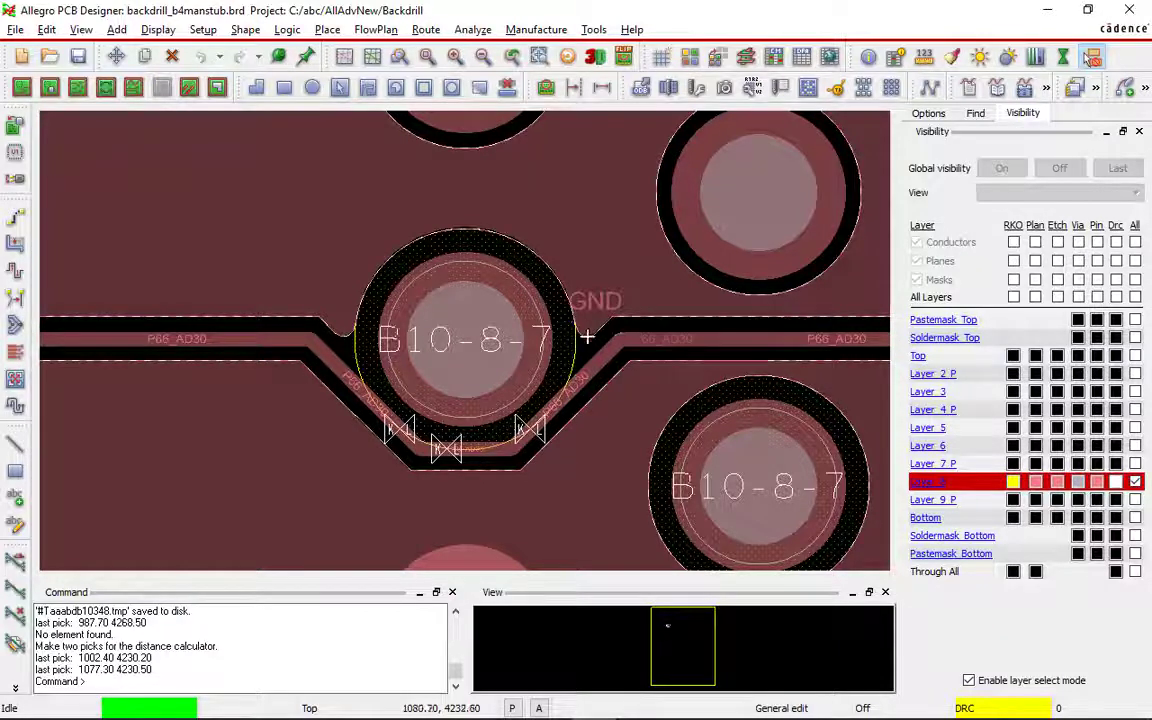
pyautogui.moveTo(577, 338)
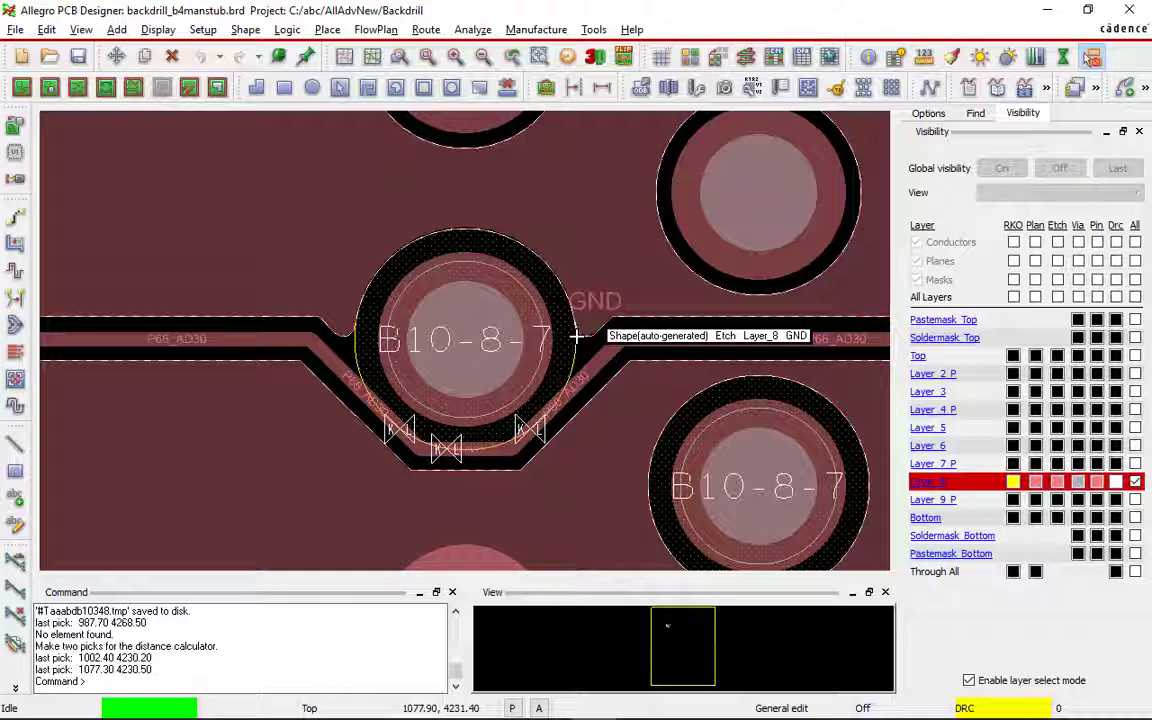
pyautogui.moveTo(537, 303)
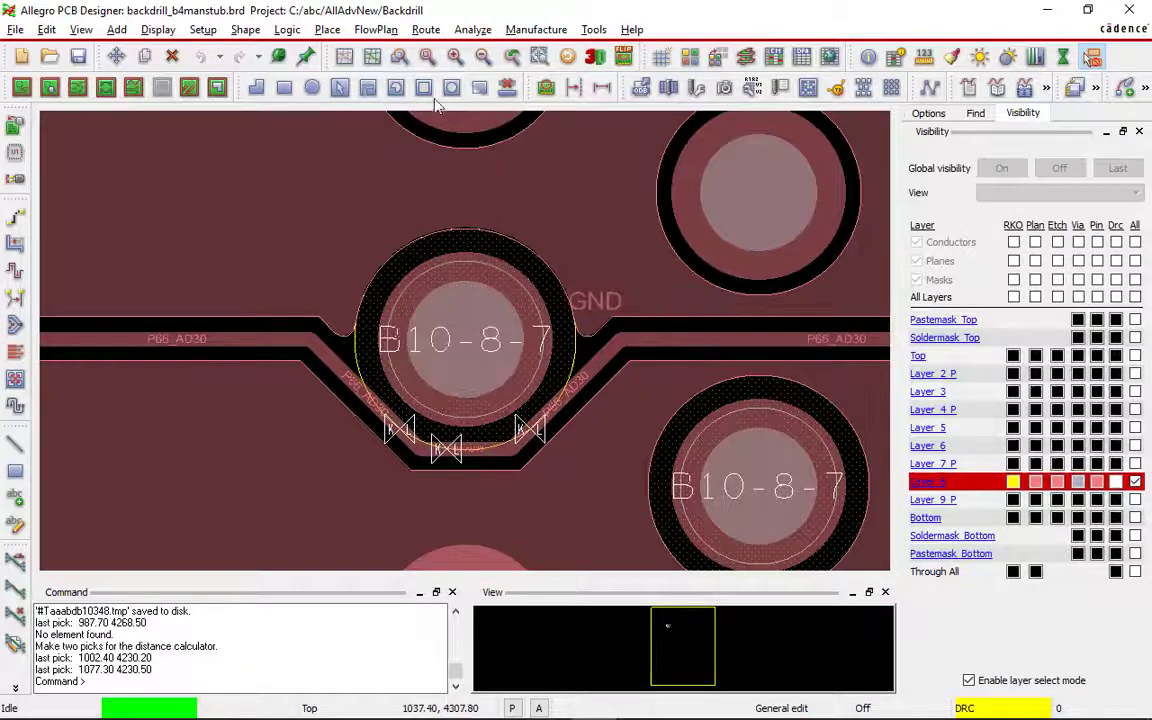
# In the Cross Section Editor, enable unused pin and unused via suppression for LAYER_3
pyautogui.click(204, 30)
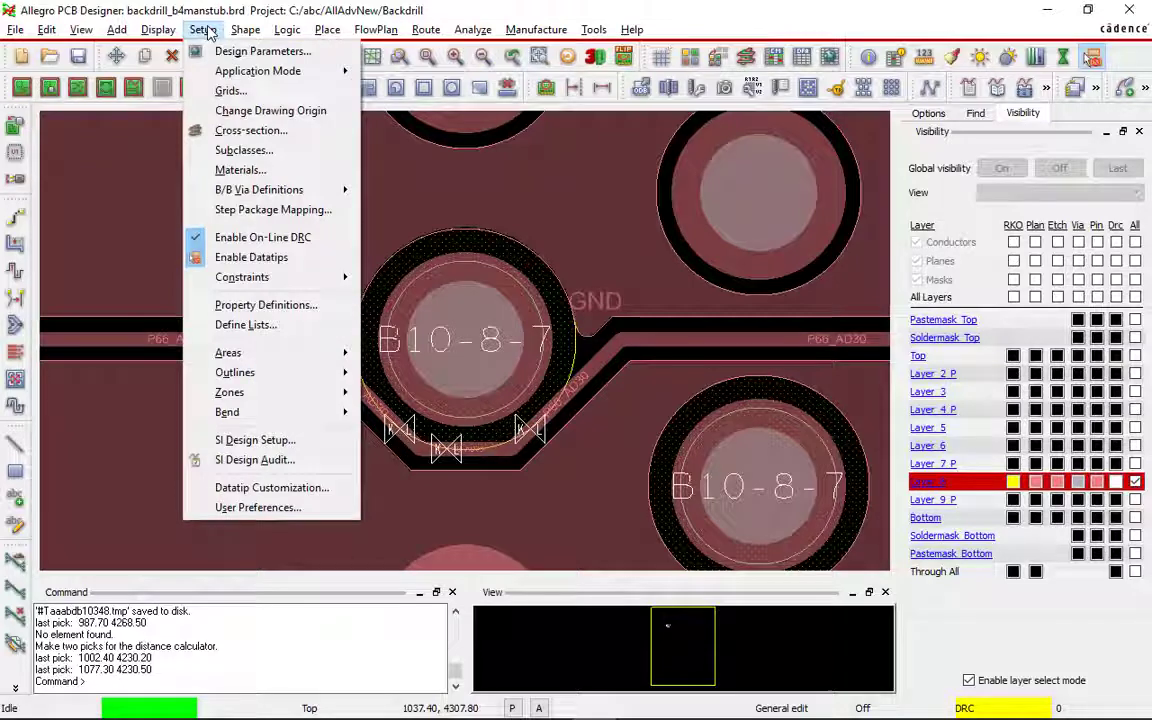
pyautogui.click(238, 131)
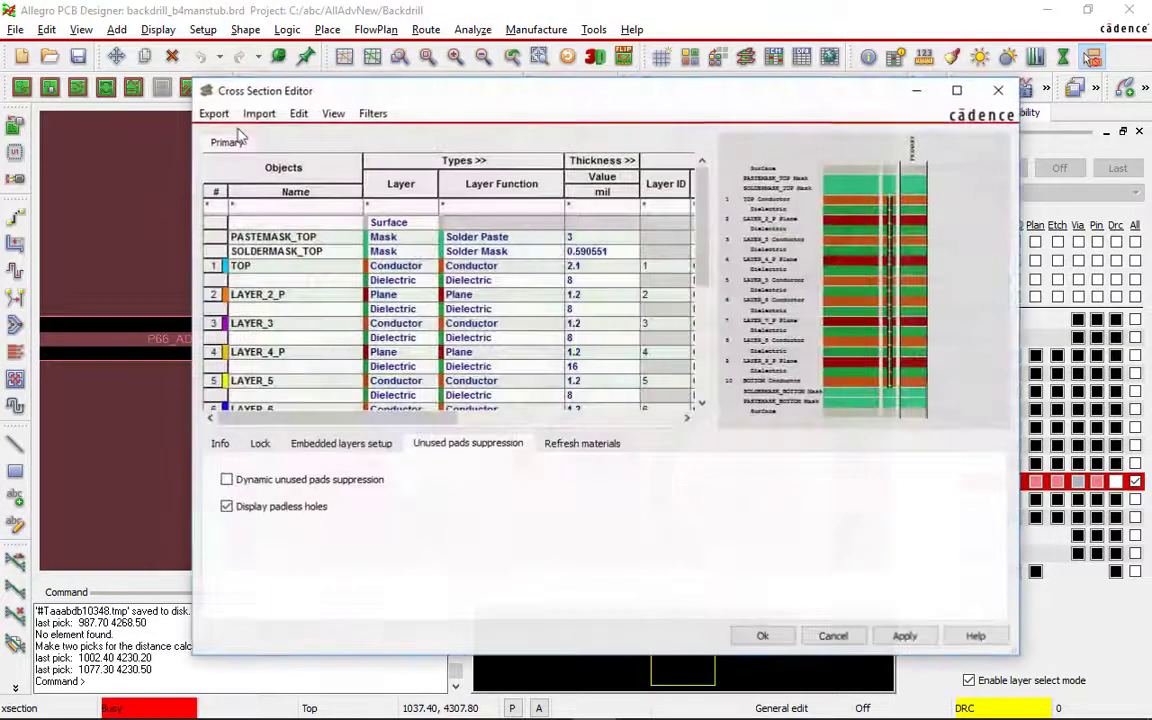
pyautogui.moveTo(368, 86); pyautogui.dragTo(297, 63)
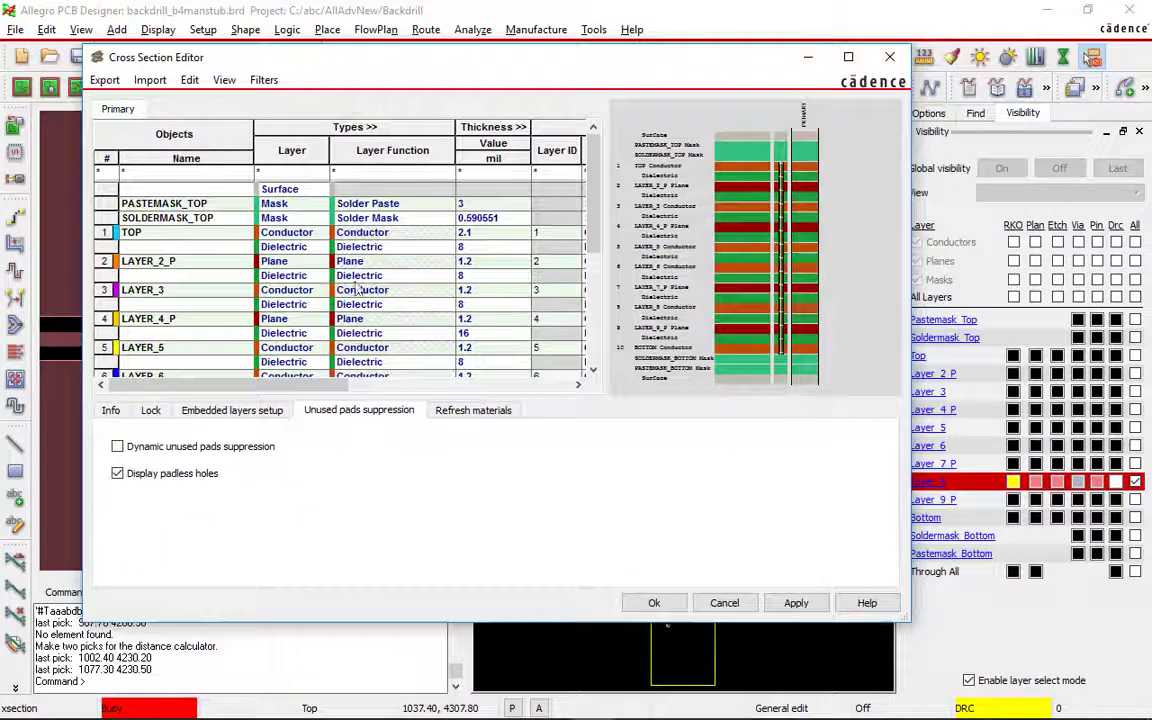
pyautogui.moveTo(327, 386); pyautogui.dragTo(477, 397)
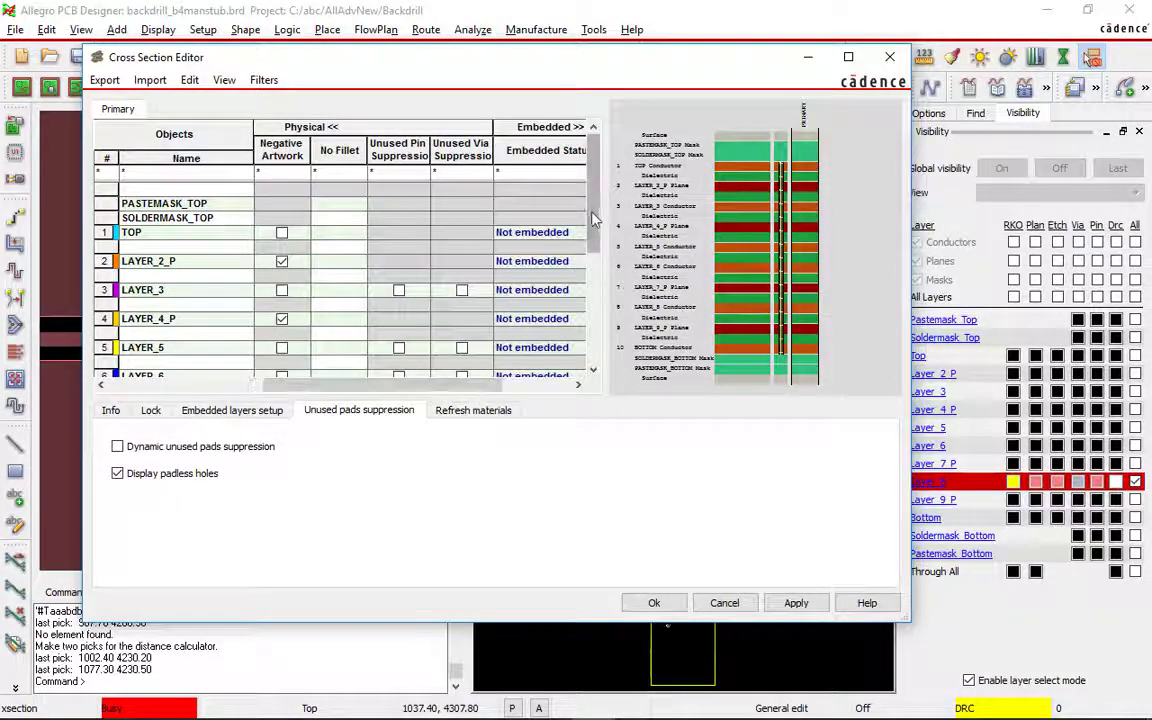
pyautogui.scroll(-2, 588, 256)
pyautogui.click(398, 232)
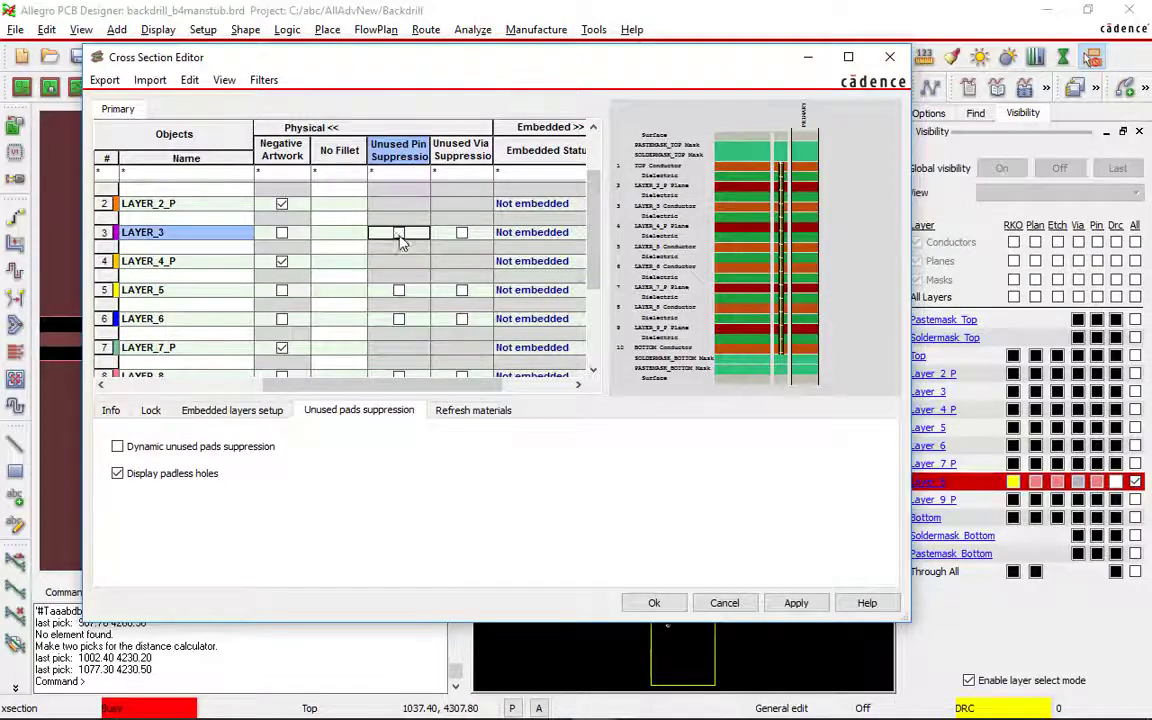
pyautogui.click(462, 232)
# Enable unused pin and unused via suppression for LAYER_5, LAYER_6 and LAYER_8 in the cross-section
pyautogui.click(462, 290)
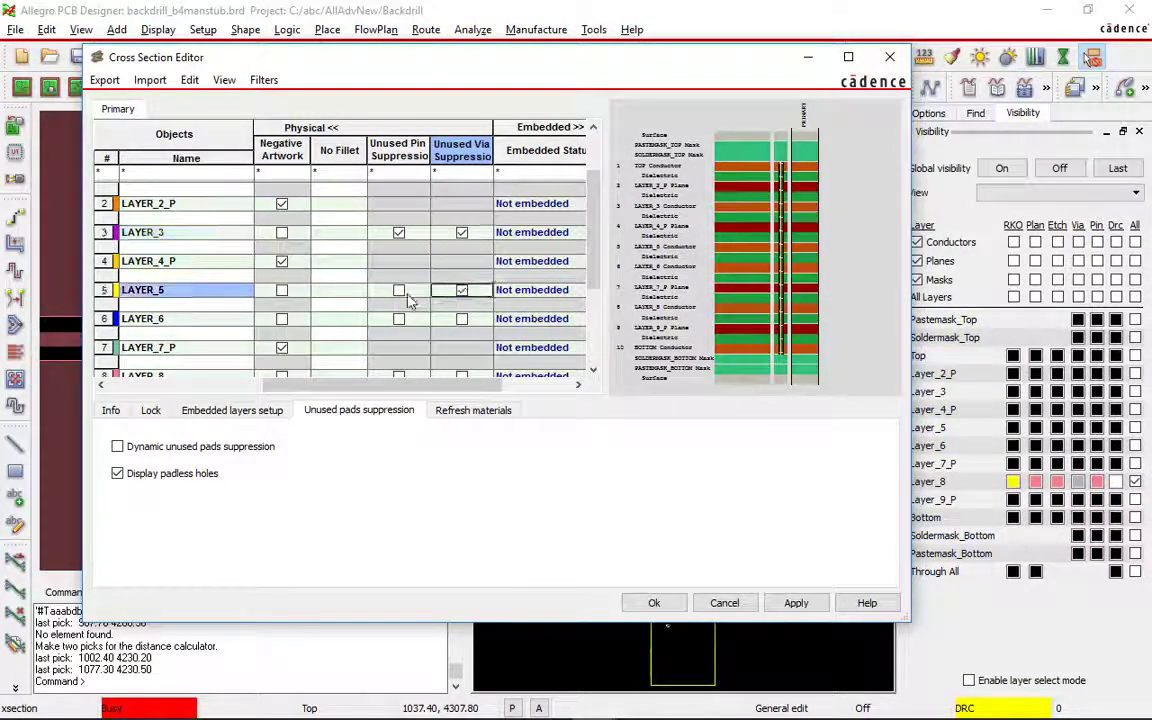
pyautogui.click(406, 298)
pyautogui.click(398, 290)
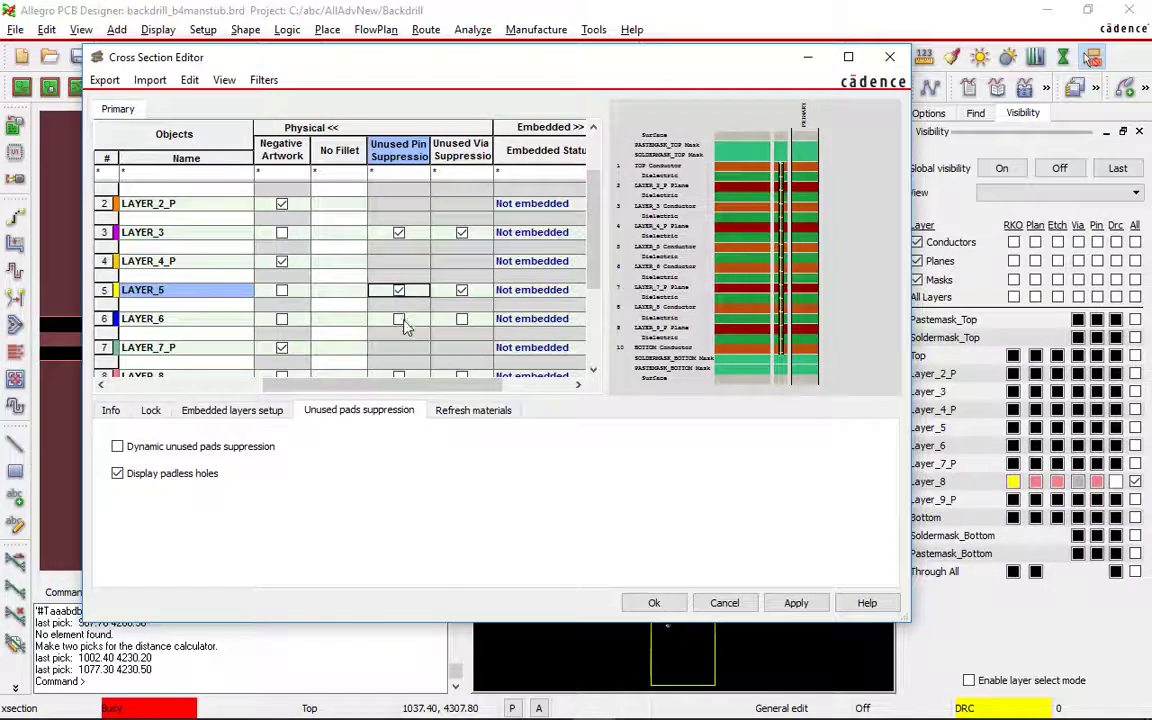
pyautogui.click(398, 318)
pyautogui.click(462, 318)
pyautogui.scroll(-1, 597, 268)
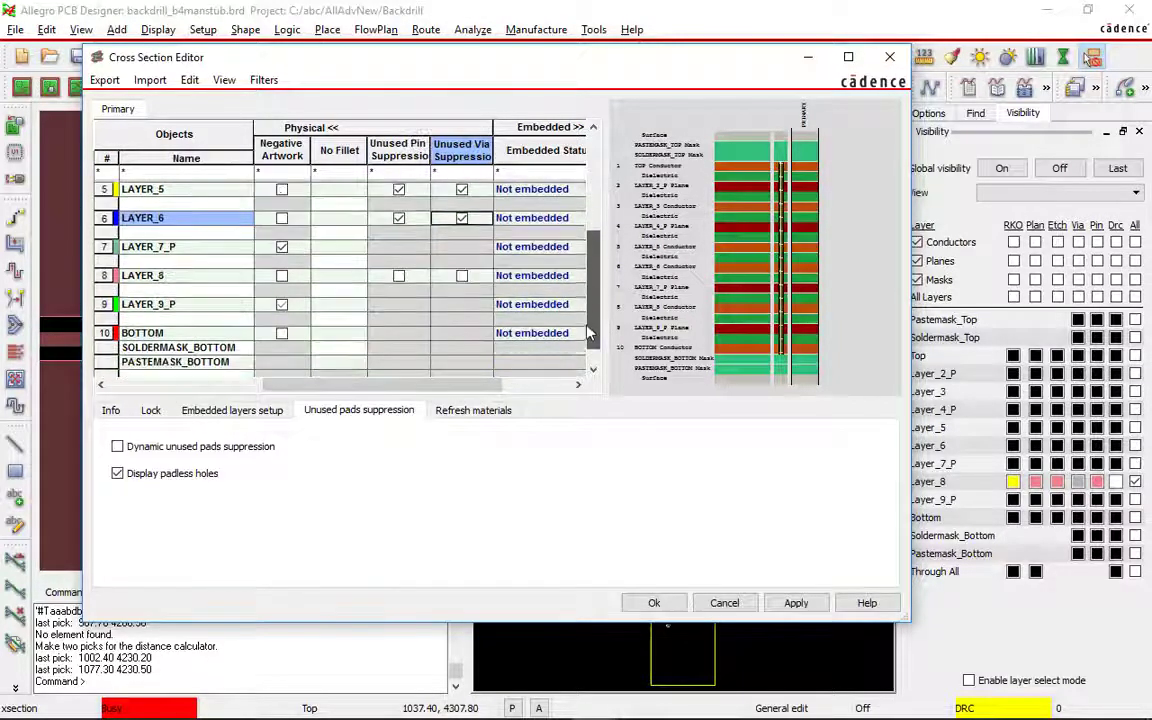
pyautogui.click(464, 284)
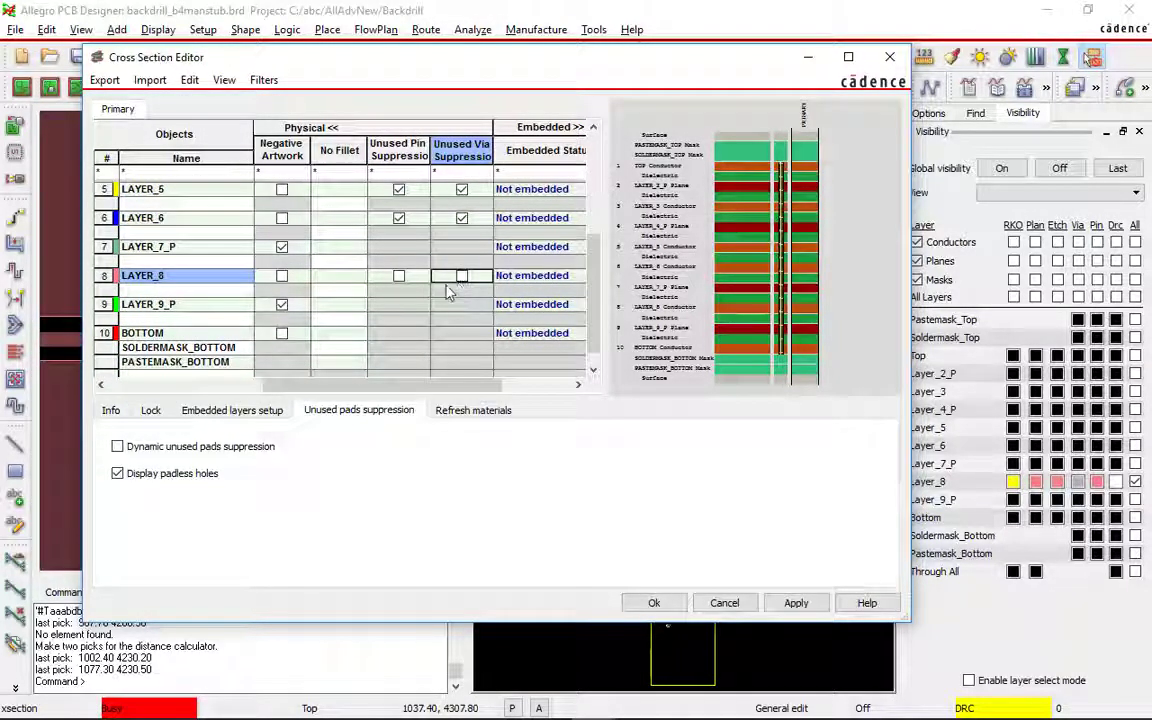
pyautogui.click(461, 278)
pyautogui.click(399, 277)
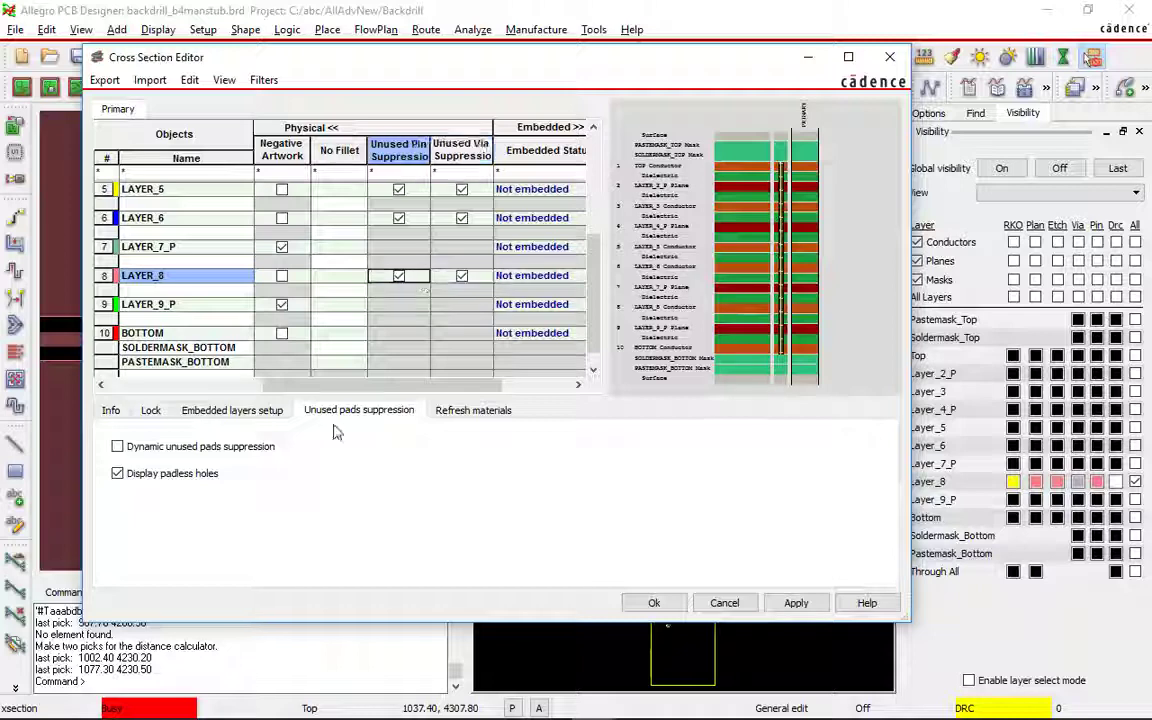
# Turn on dynamic unused pads suppression, acknowledge the resulting notices and accept the cross-section changes
pyautogui.click(118, 446)
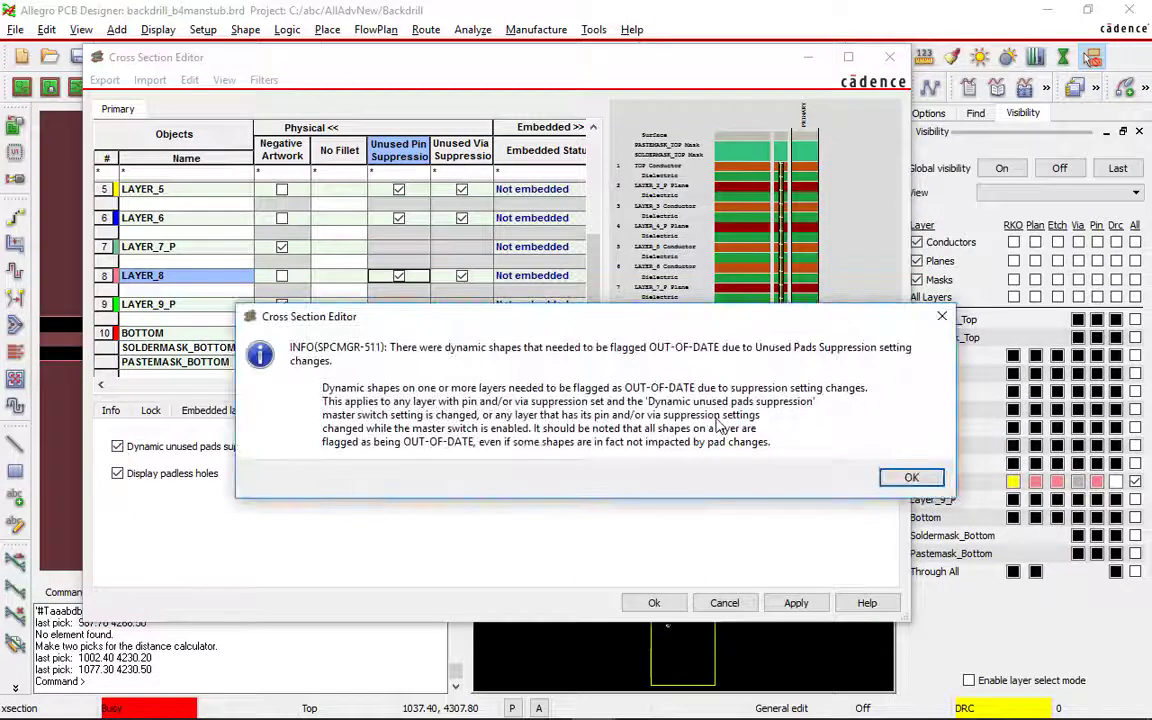
pyautogui.click(903, 479)
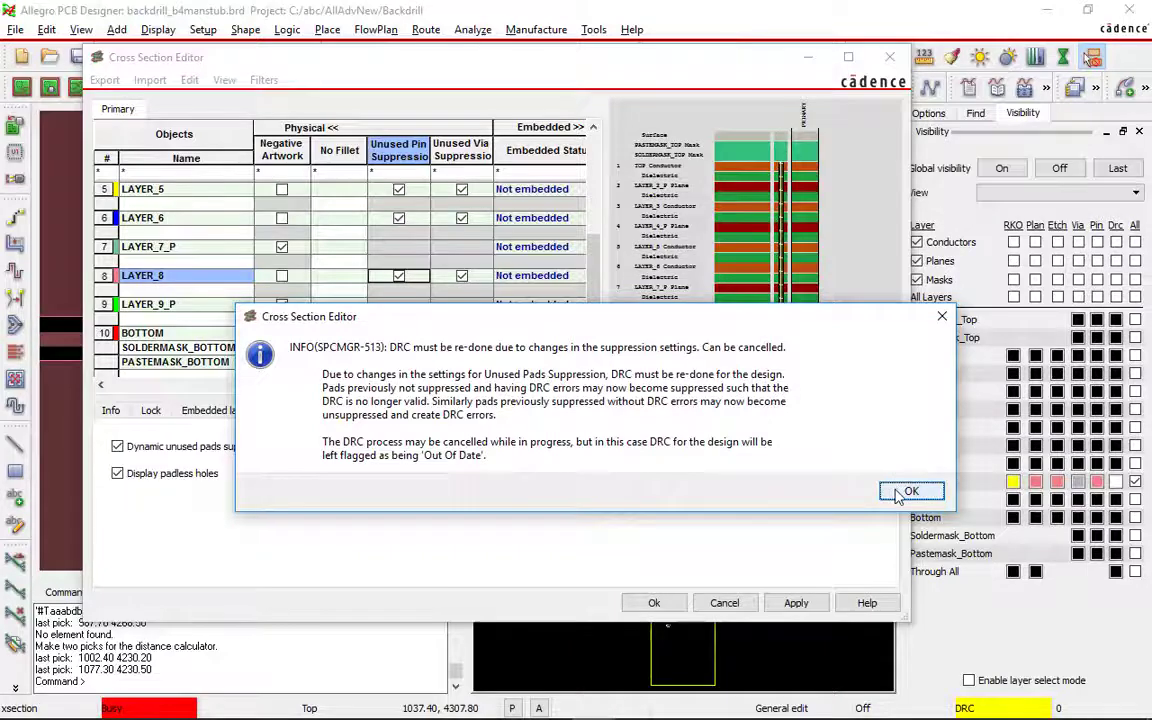
pyautogui.click(902, 489)
pyautogui.click(655, 602)
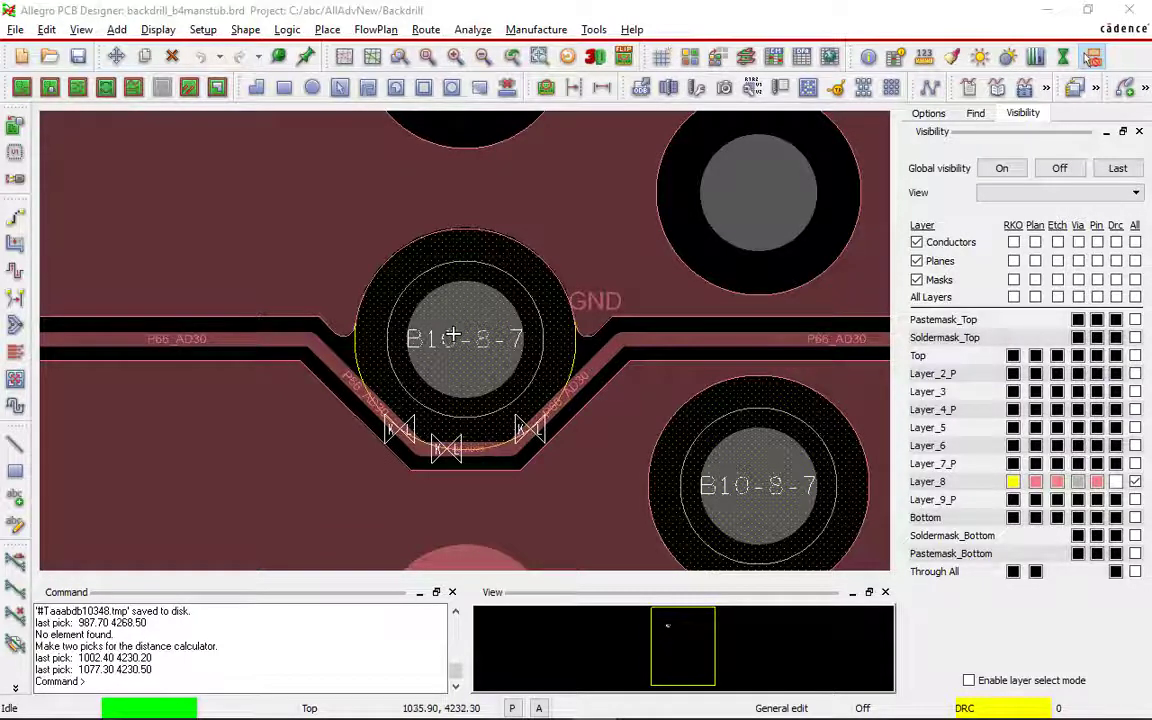
# Update the out-of-date dynamic shapes to smooth and rerun DRC from the design status
pyautogui.click(155, 32)
pyautogui.click(192, 103)
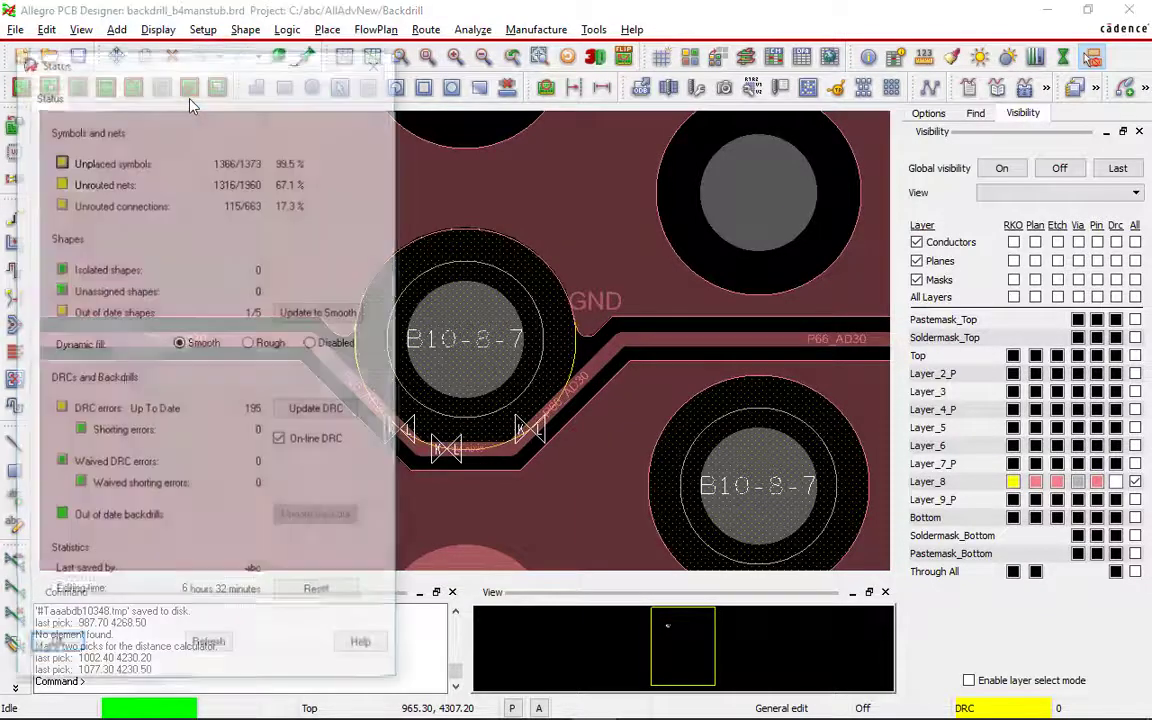
pyautogui.click(321, 313)
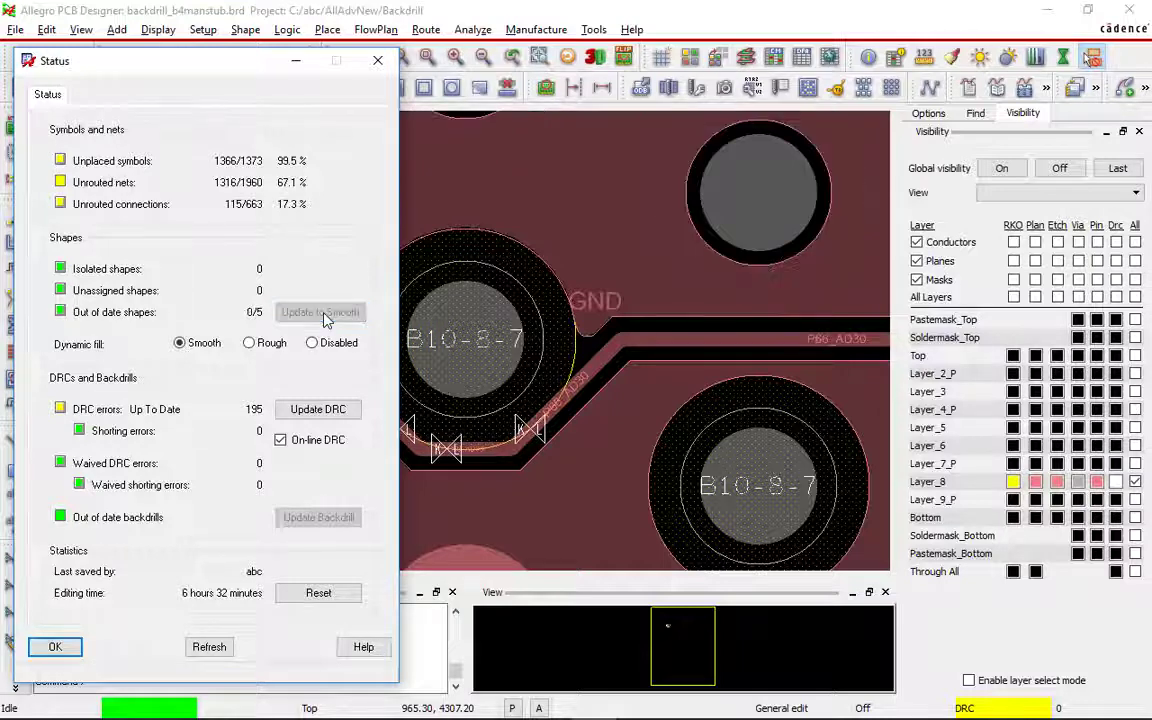
pyautogui.click(316, 410)
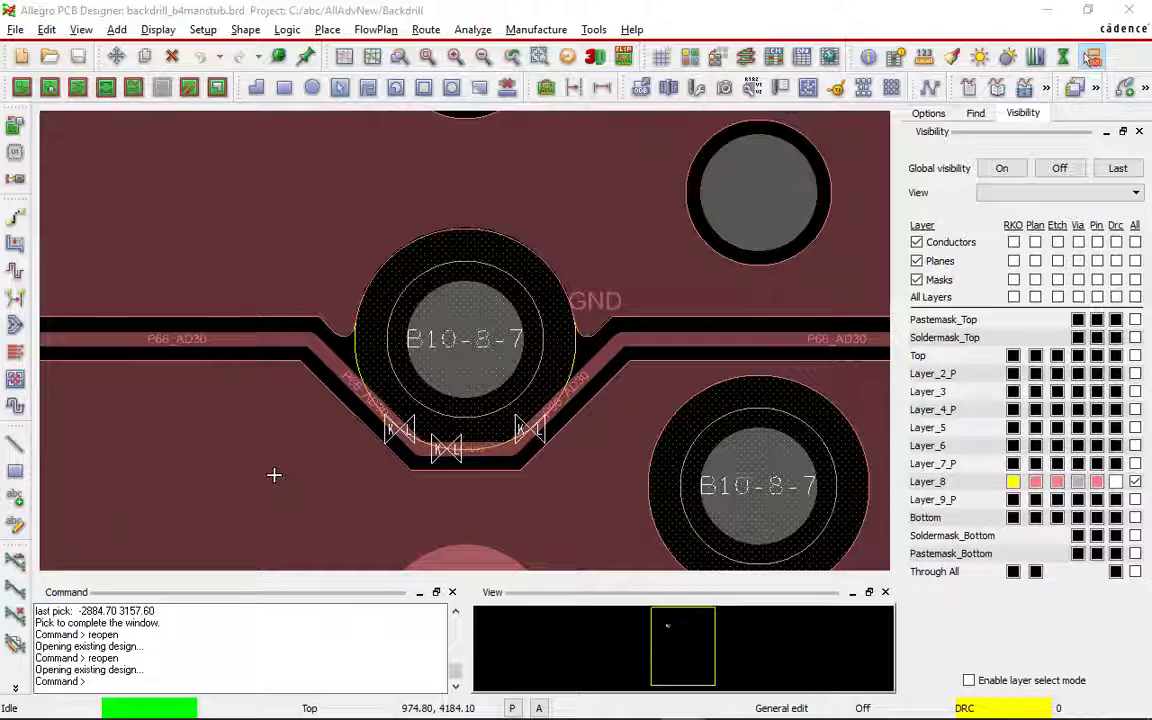
# Generate layer-pair drill legends in mils with backdrill included, using template default-mil.dlt, and place them to the right of the board's pin fields
pyautogui.click(535, 29)
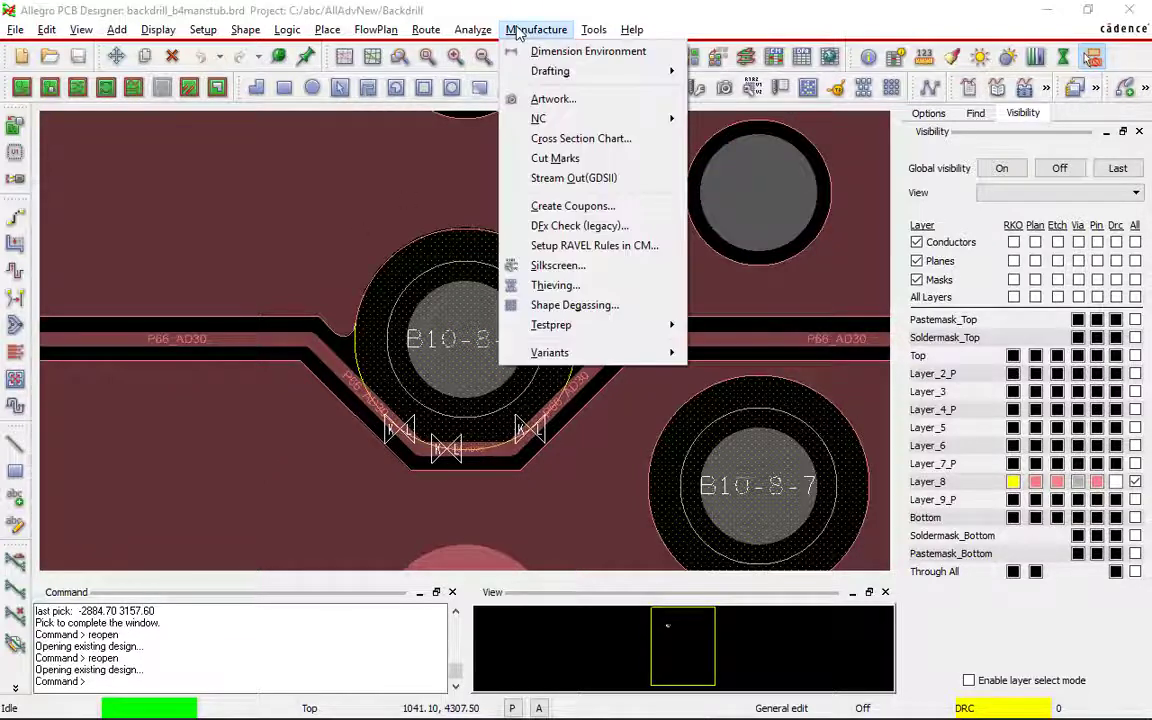
pyautogui.moveTo(540, 119)
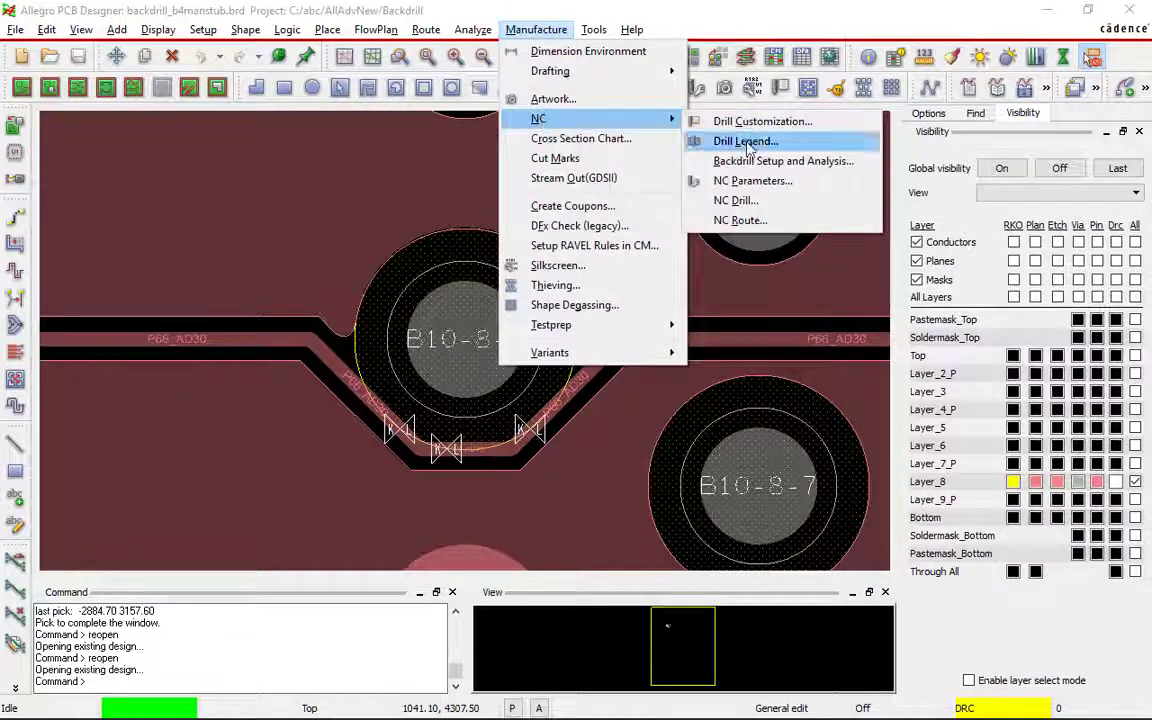
pyautogui.click(715, 139)
pyautogui.moveTo(663, 165); pyautogui.dragTo(431, 62)
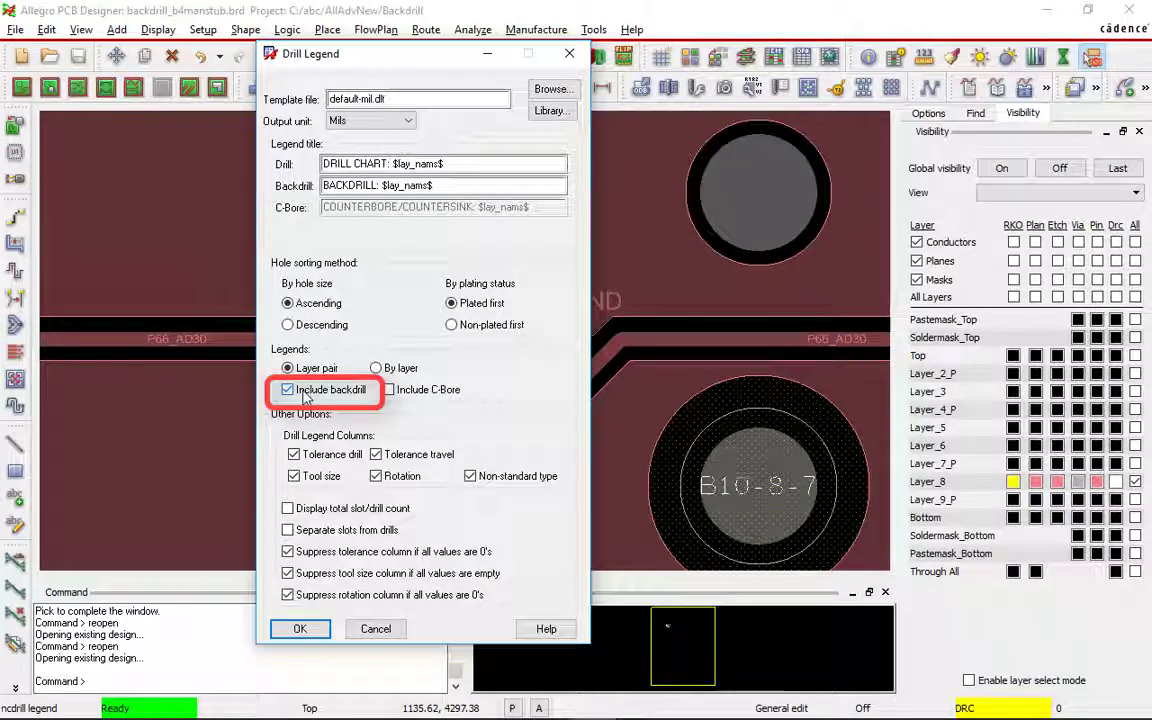
pyautogui.click(300, 629)
pyautogui.scroll(-2, 250, 218)
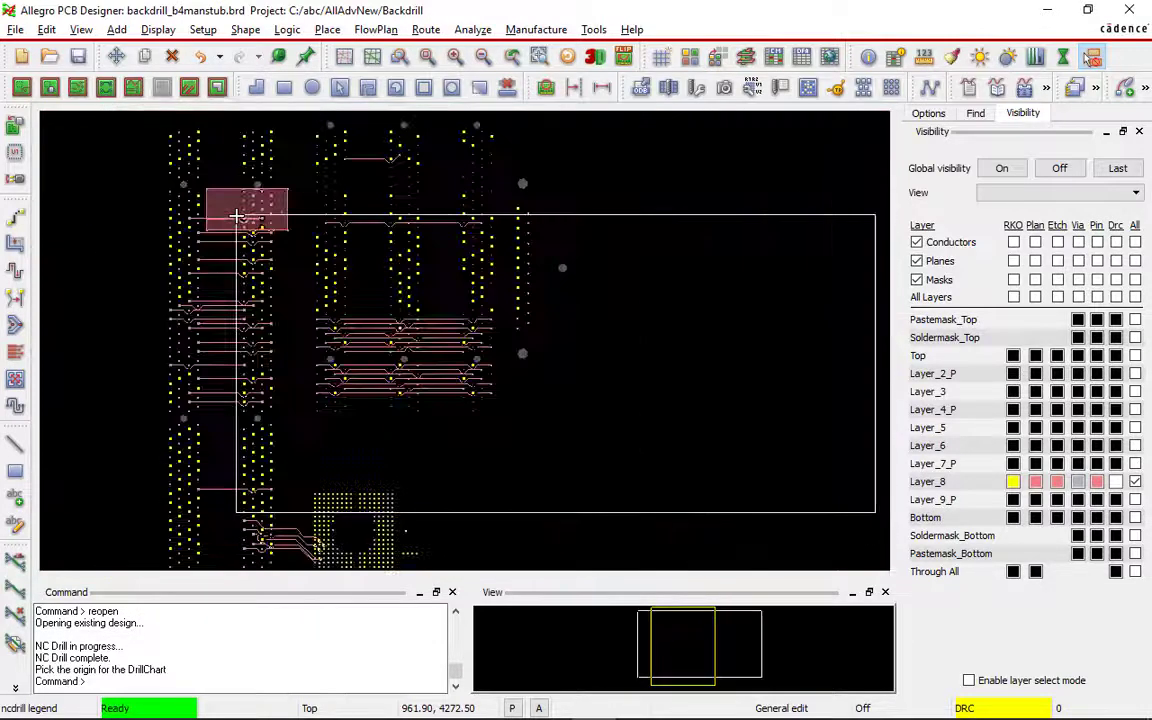
pyautogui.scroll(-1, 236, 217)
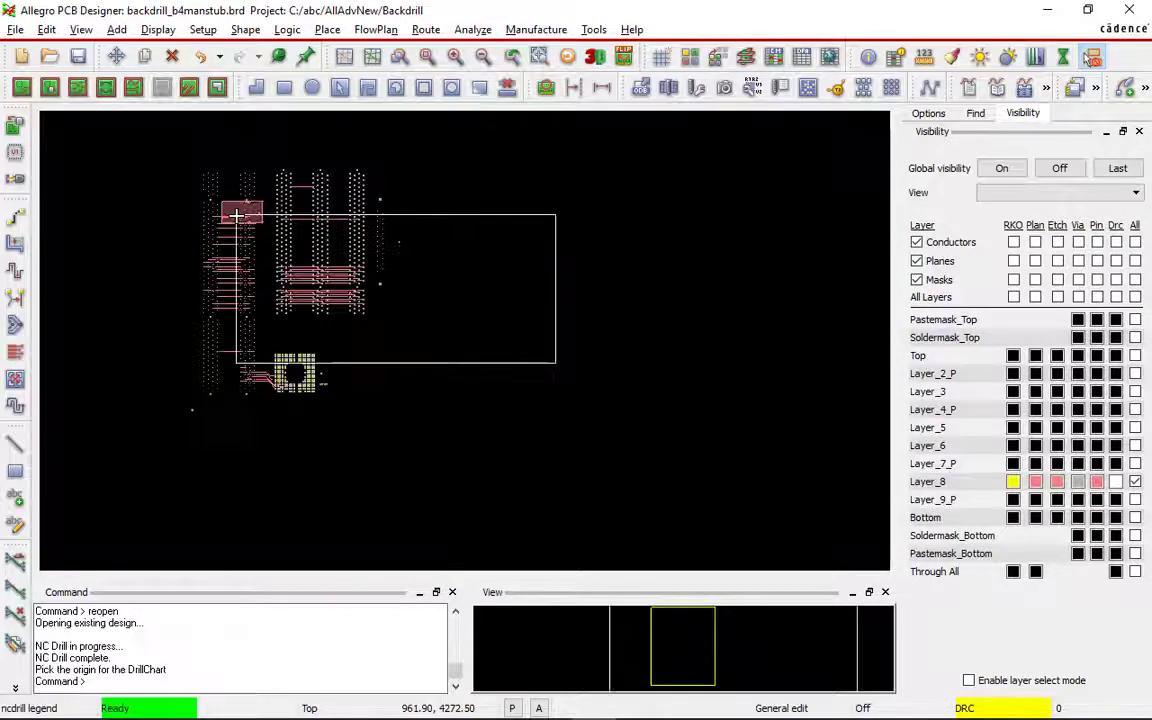
pyautogui.click(417, 170)
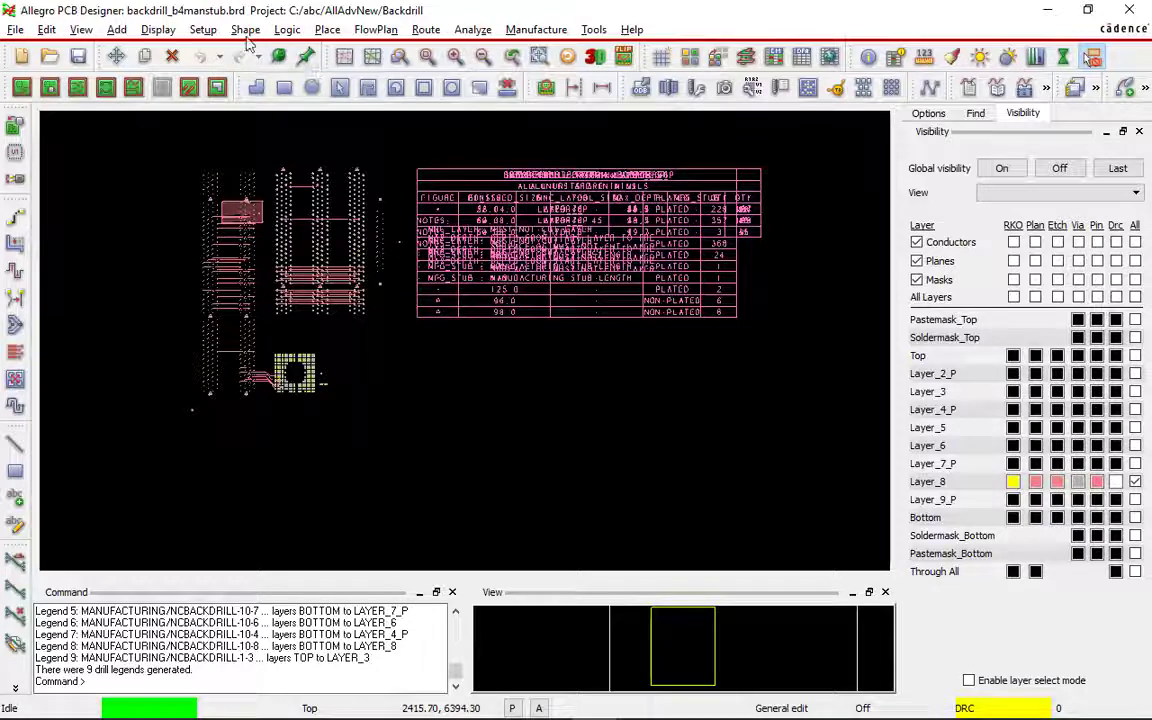
# Hide all Manufacturing layers except Ncbackdrill-1-2, leaving only the TOP to LAYER_2_P backdrill legend displayed
pyautogui.click(160, 30)
pyautogui.click(186, 50)
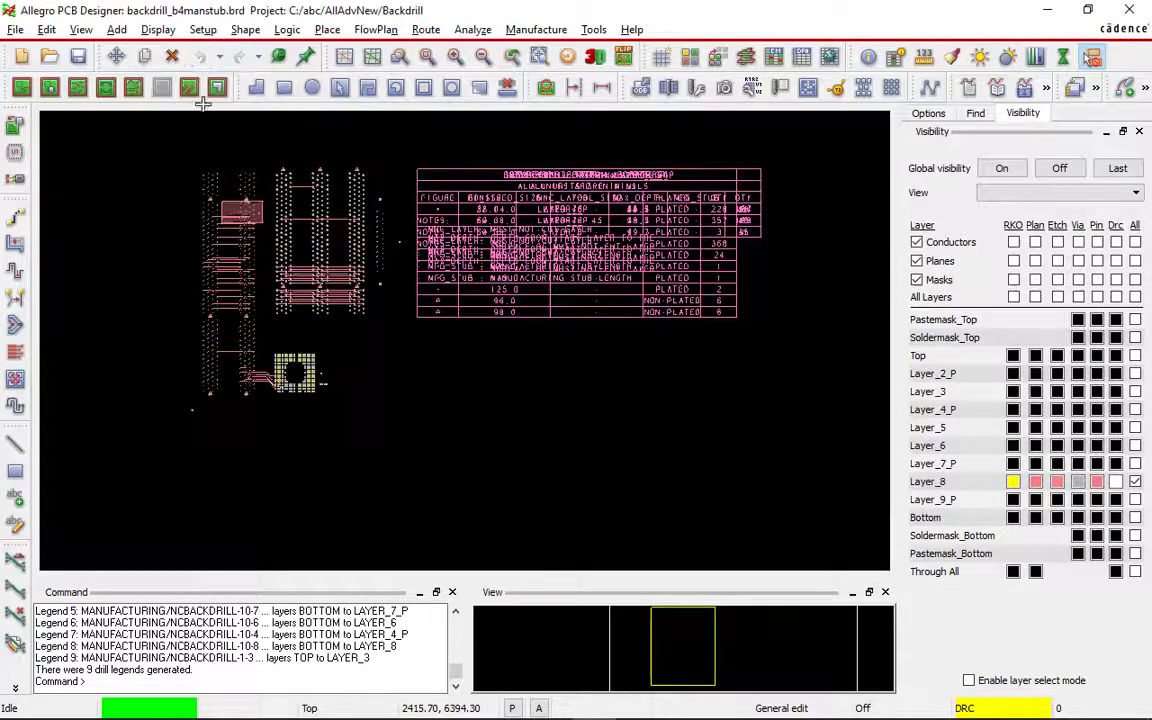
pyautogui.click(250, 162)
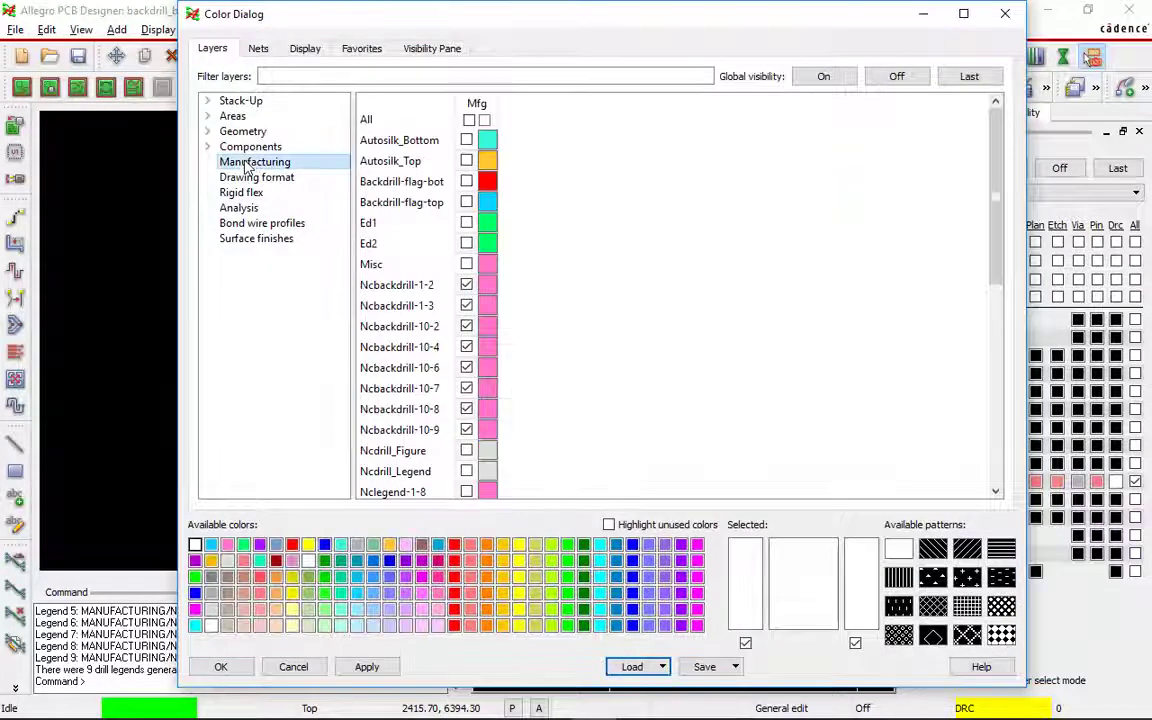
pyautogui.click(469, 119)
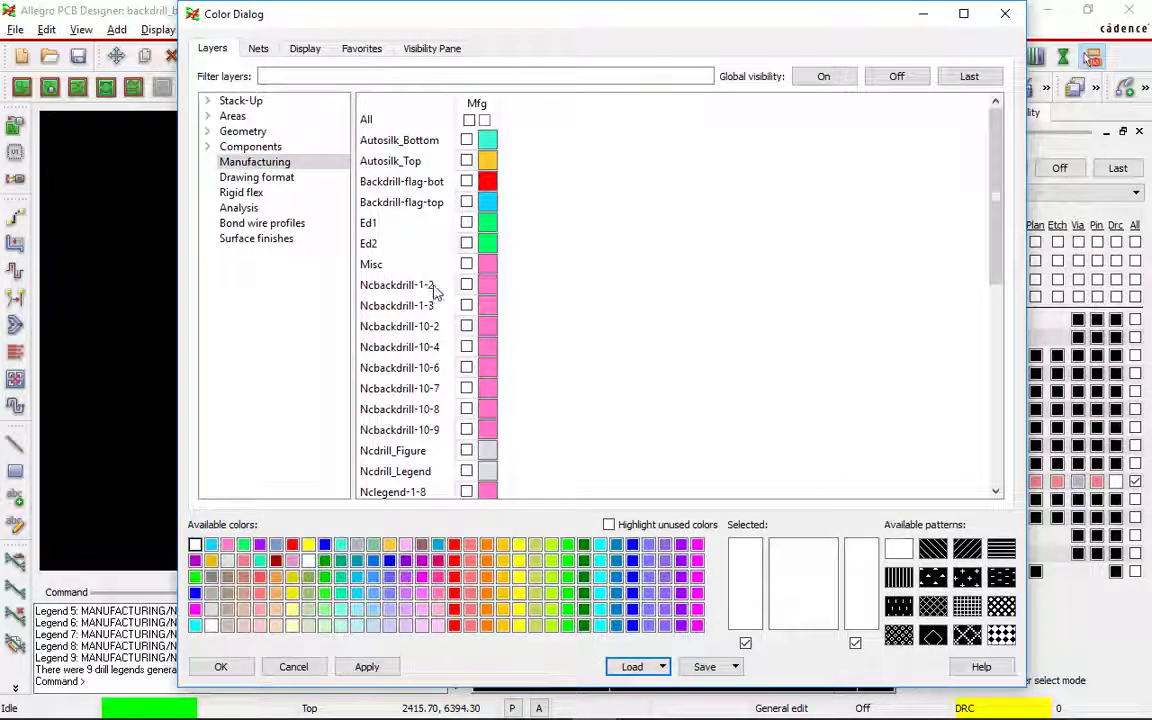
pyautogui.click(222, 667)
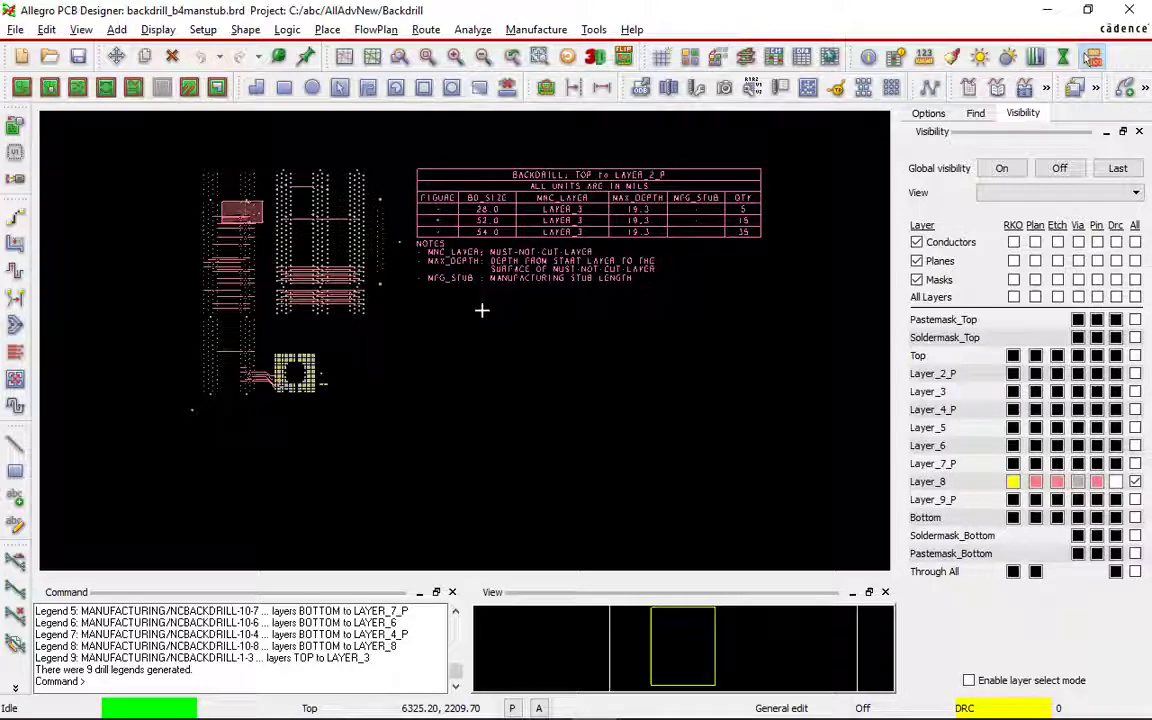
# Create a cross section chart of 2000 mil maximum height with drill span, stacked vias and backdrill span, placed left of the pin fields
pyautogui.click(516, 31)
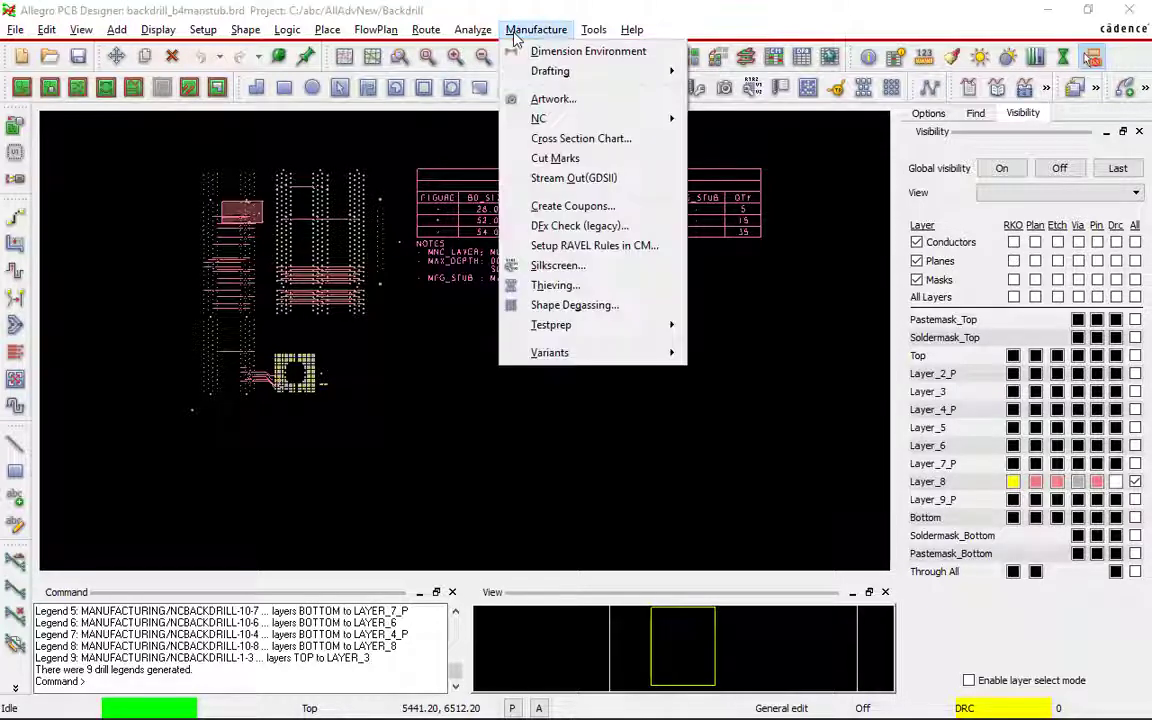
pyautogui.click(548, 140)
pyautogui.moveTo(317, 188); pyautogui.dragTo(324, 68)
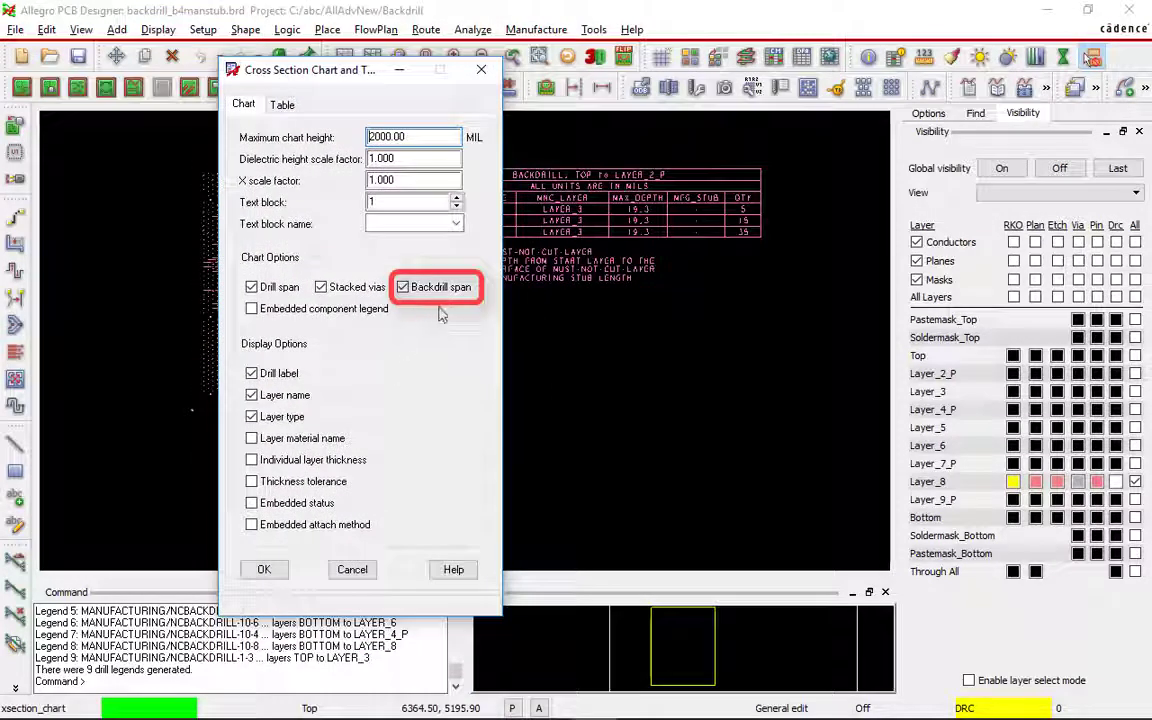
pyautogui.click(263, 568)
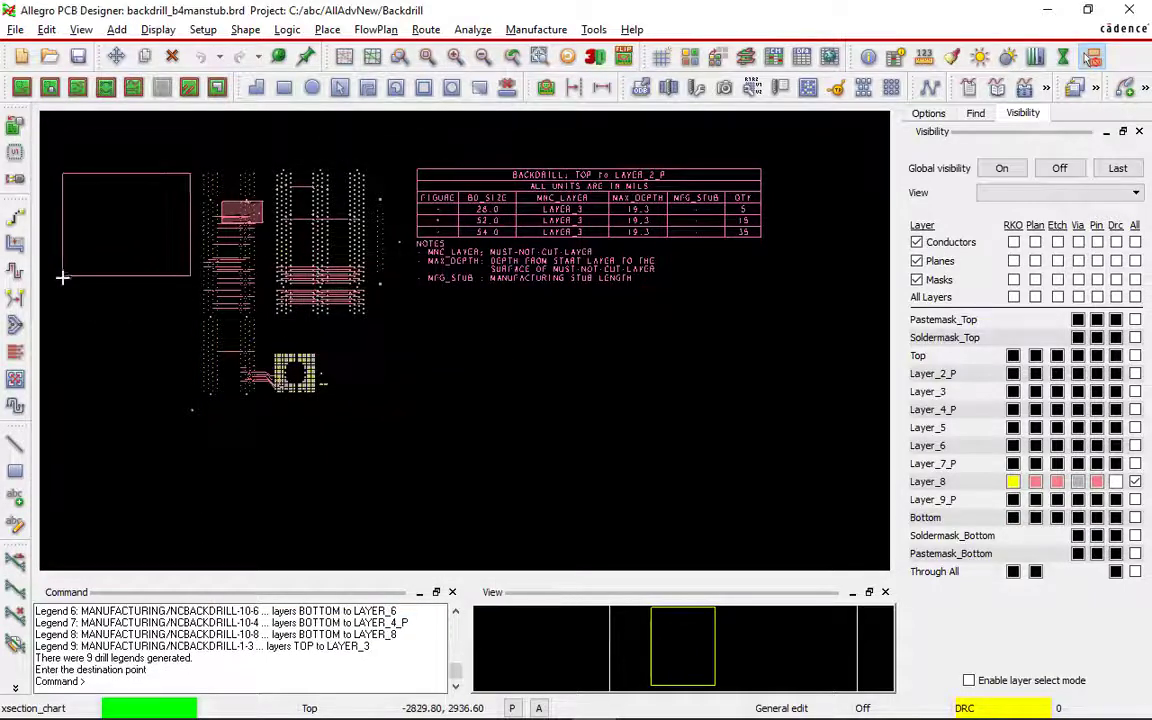
pyautogui.click(65, 270)
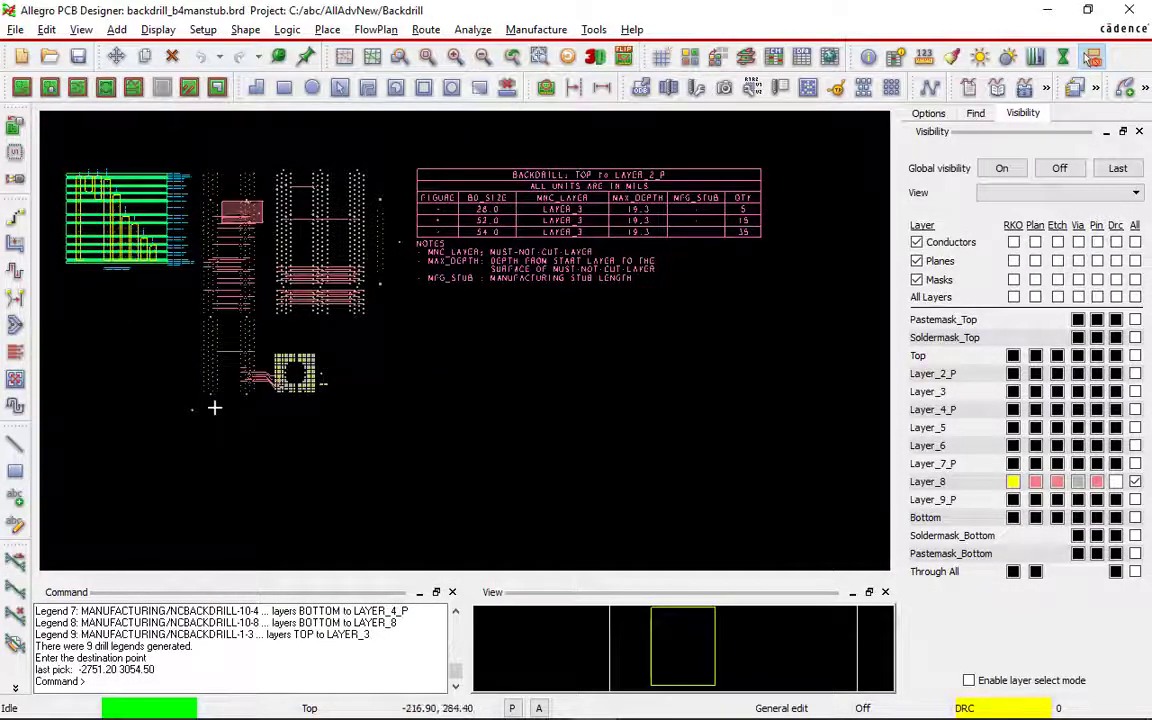
# Examine the backdrill spans and their labels against the layer stack in the cross section chart
pyautogui.moveTo(206, 402); pyautogui.dragTo(238, 385, button='middle')
pyautogui.middleClick(228, 356)
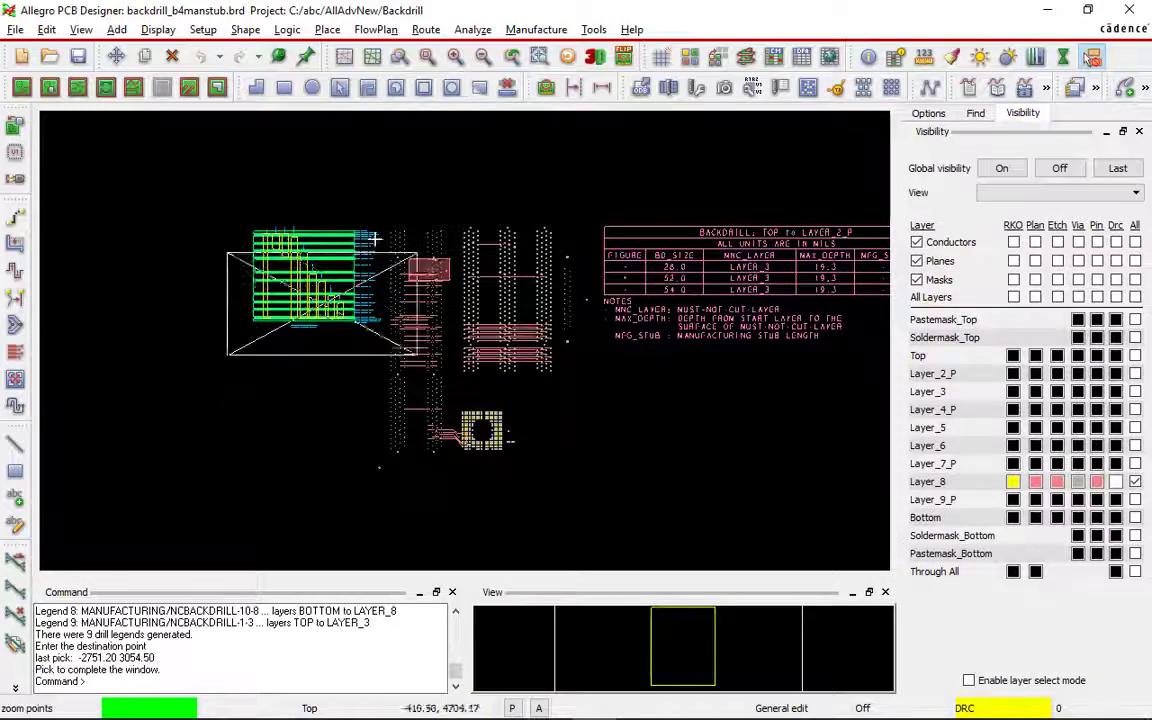
pyautogui.middleClick(371, 217)
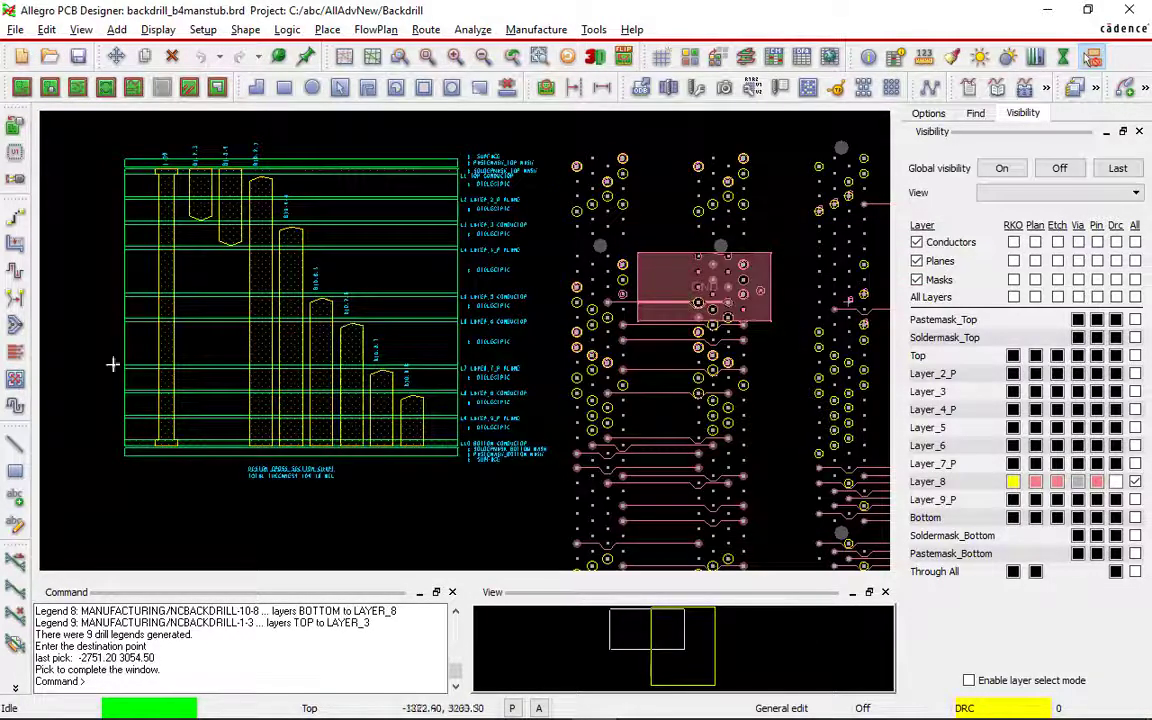
pyautogui.middleClick(113, 321)
pyautogui.middleClick(299, 151)
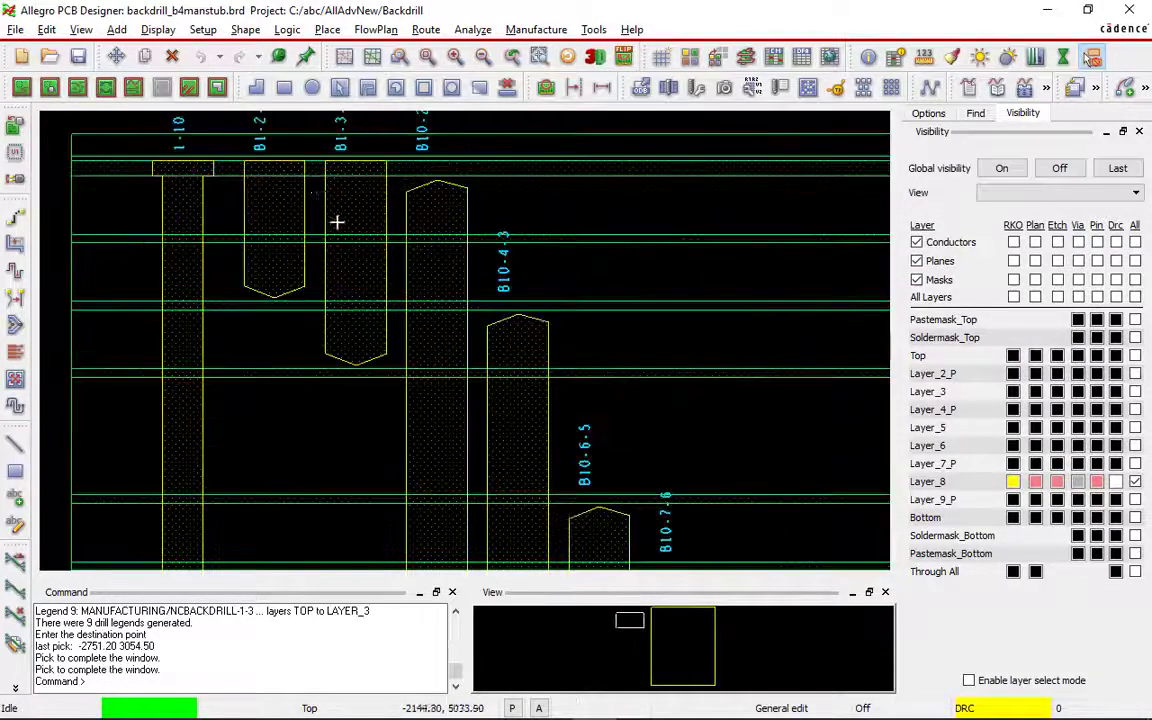
pyautogui.scroll(-1, 398, 239)
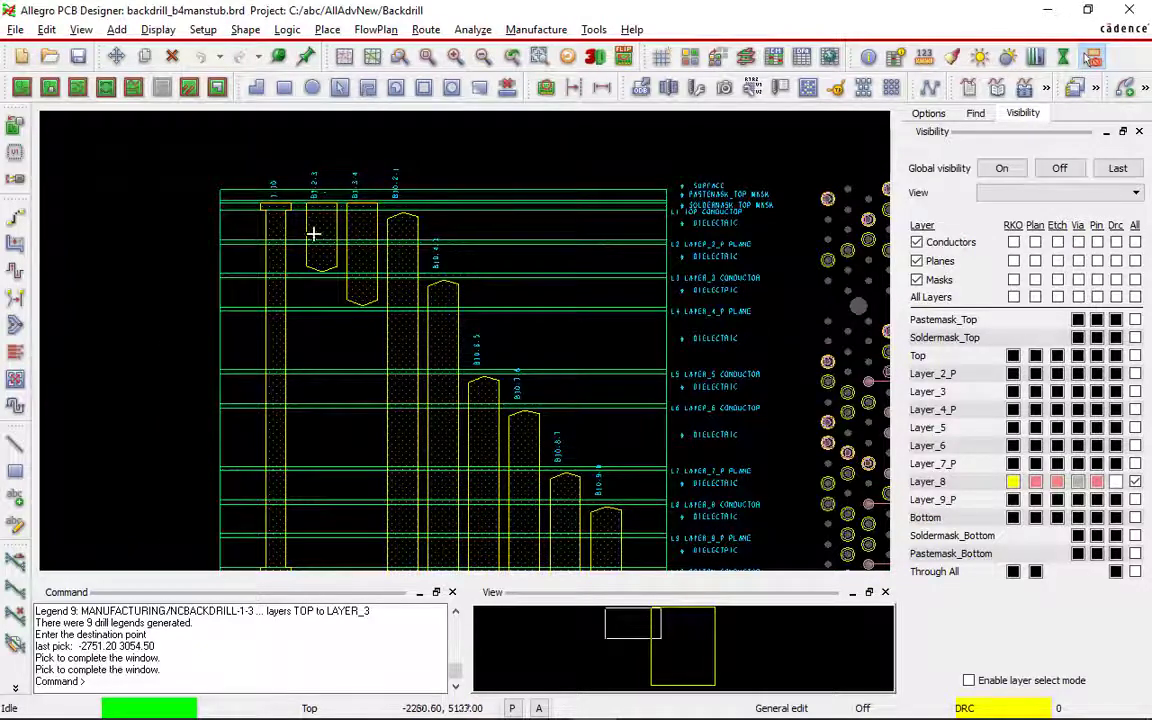